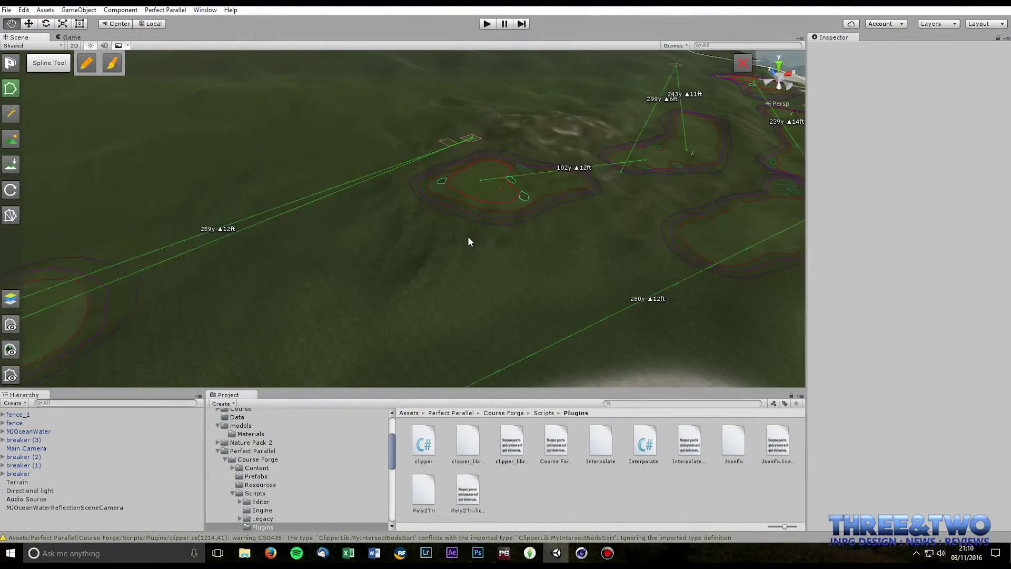
# Draw a small squarish closed spline on the 19 Tee Fringe layer, just ahead of the existing tee along the shot line.
pyautogui.moveTo(468, 236); pyautogui.dragTo(471, 214, button='middle')
pyautogui.moveTo(471, 214); pyautogui.dragTo(672, 196, button='right')
pyautogui.moveTo(672, 196); pyautogui.dragTo(690, 185, button='middle')
pyautogui.moveTo(691, 186); pyautogui.dragTo(324, 246, button='right')
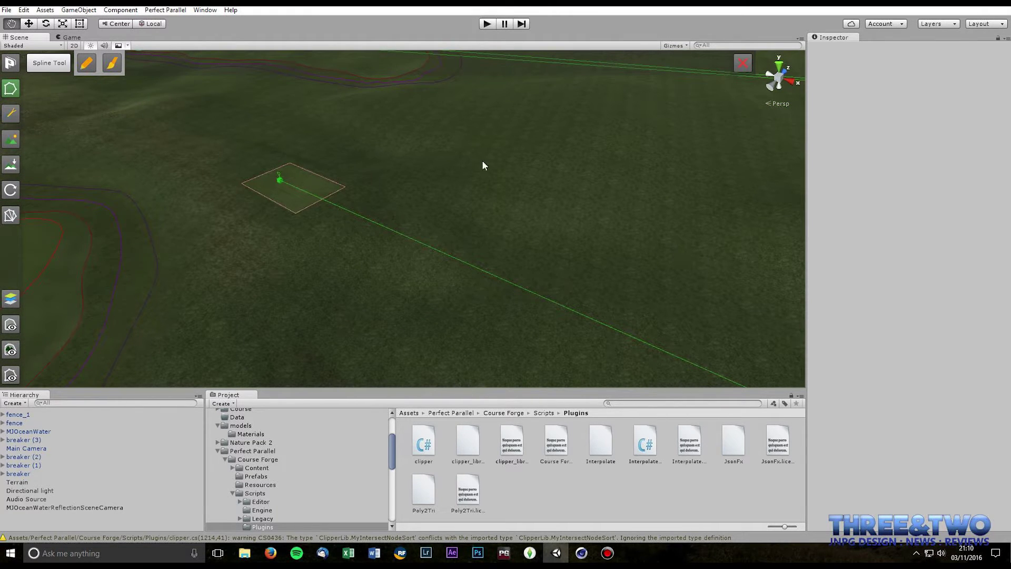
pyautogui.click(87, 62)
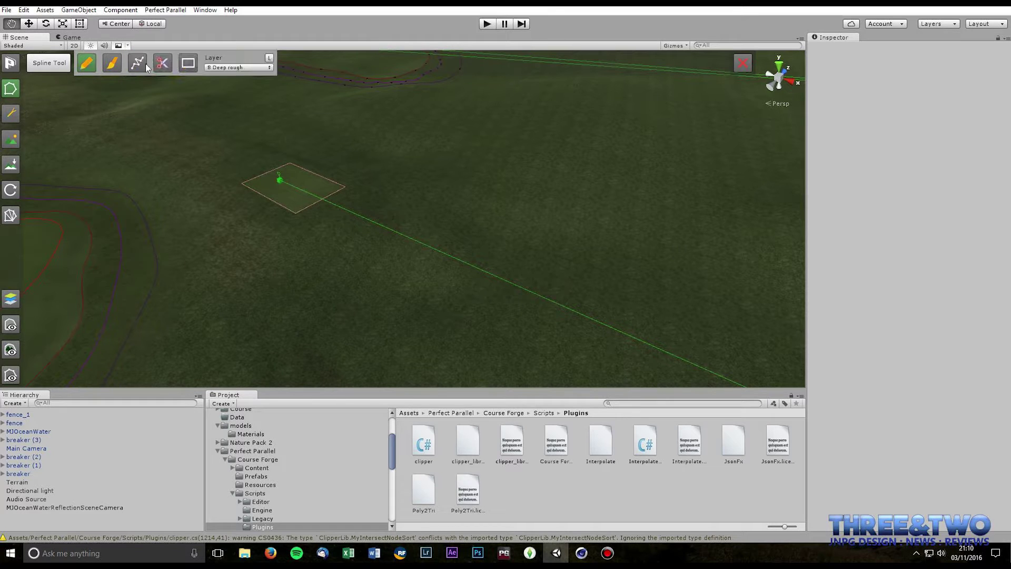
pyautogui.click(239, 67)
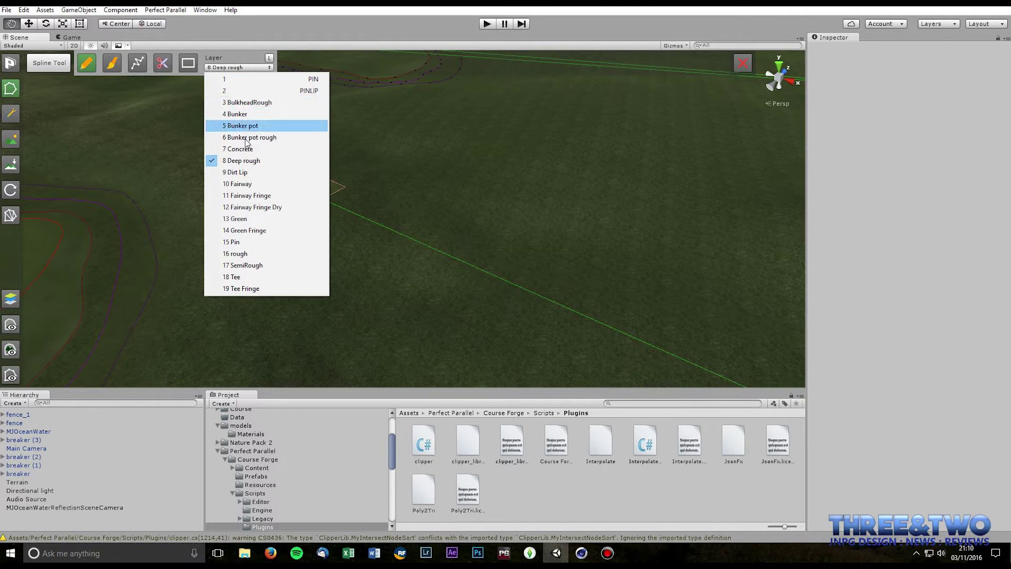
pyautogui.click(258, 288)
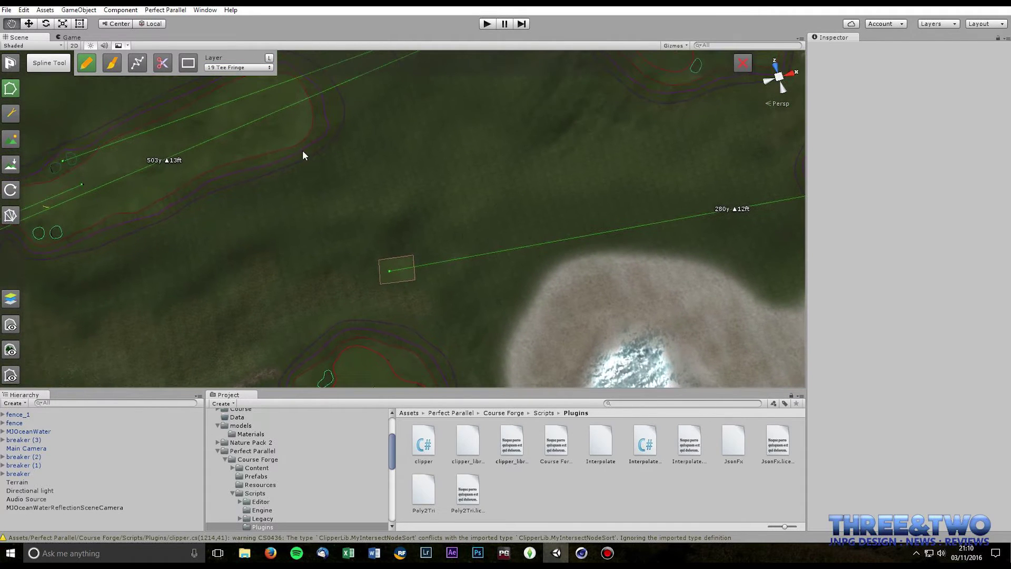
pyautogui.click(186, 65)
pyautogui.moveTo(511, 198); pyautogui.dragTo(429, 200, button='right')
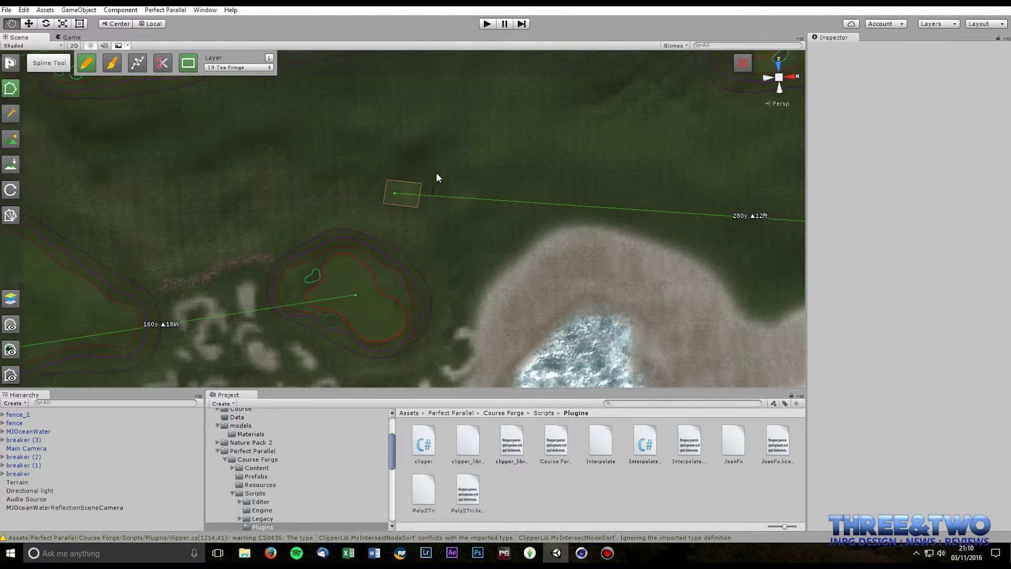
pyautogui.moveTo(436, 172)
pyautogui.mouseDown()
pyautogui.moveTo(453, 173)
pyautogui.moveTo(453, 196)
pyautogui.moveTo(433, 190)
pyautogui.mouseUp()
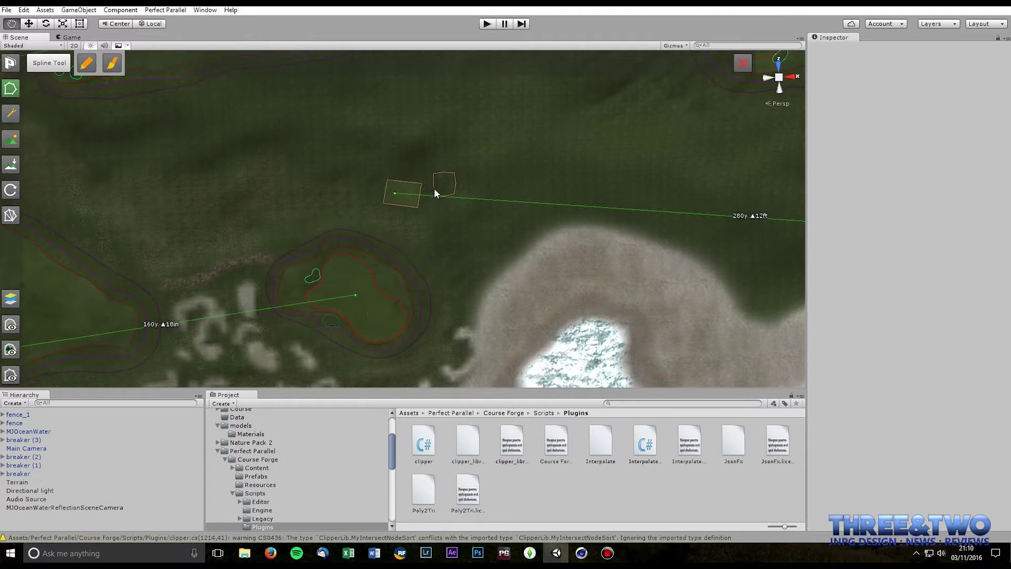
# Draw a second small, rounded closed Tee Fringe spline farther along the shot line.
pyautogui.click(87, 63)
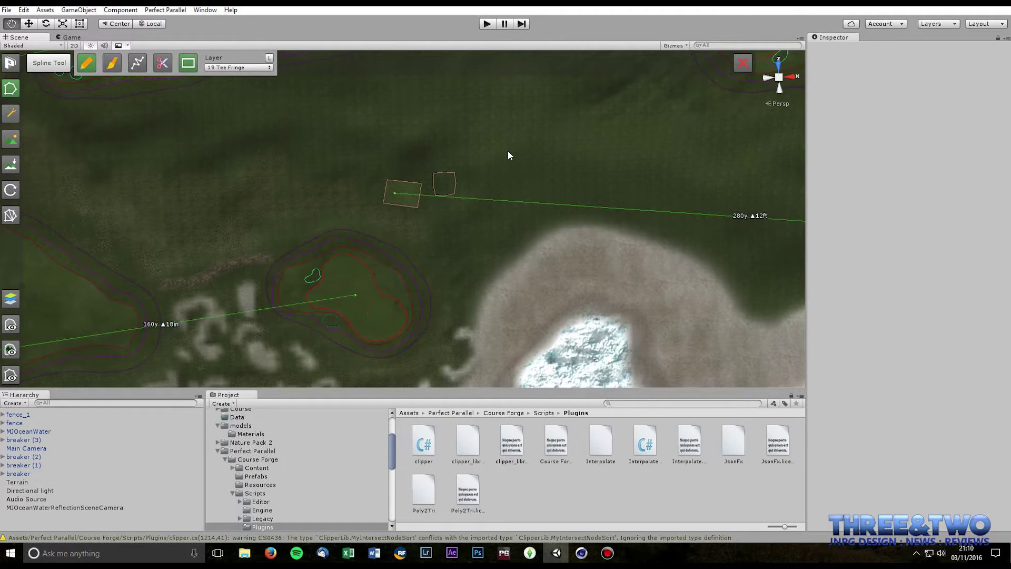
pyautogui.moveTo(508, 151)
pyautogui.mouseDown()
pyautogui.moveTo(535, 151)
pyautogui.moveTo(533, 176)
pyautogui.moveTo(510, 173)
pyautogui.moveTo(508, 151)
pyautogui.mouseUp()
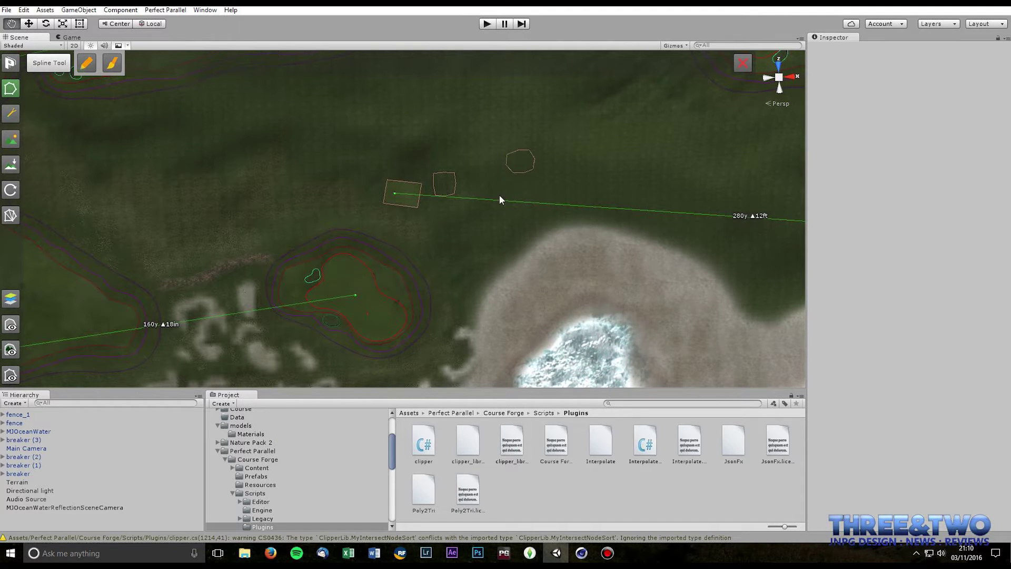
pyautogui.scroll(5, 472, 198)
pyautogui.scroll(4, 551, 172)
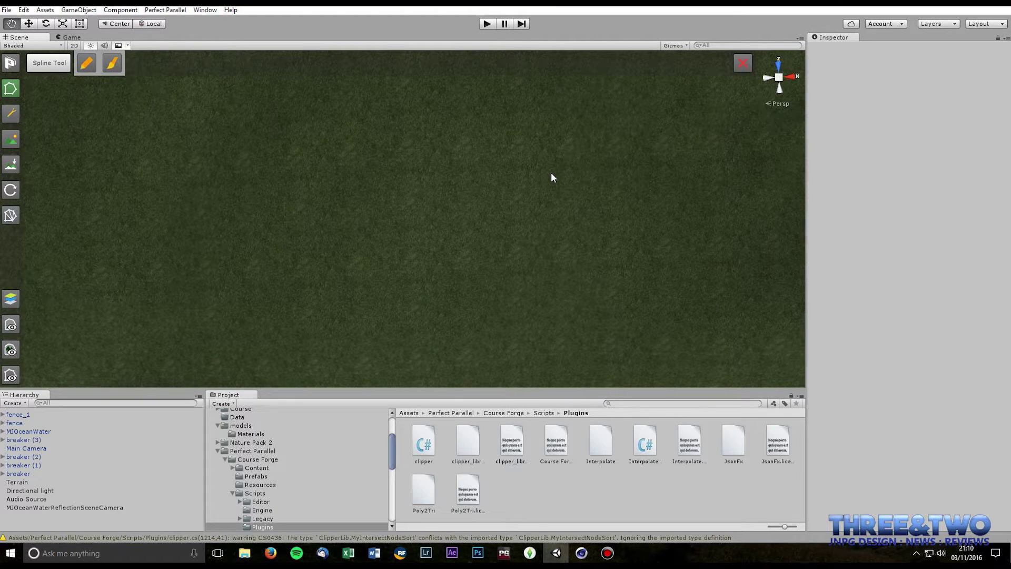
pyautogui.scroll(-8, 551, 177)
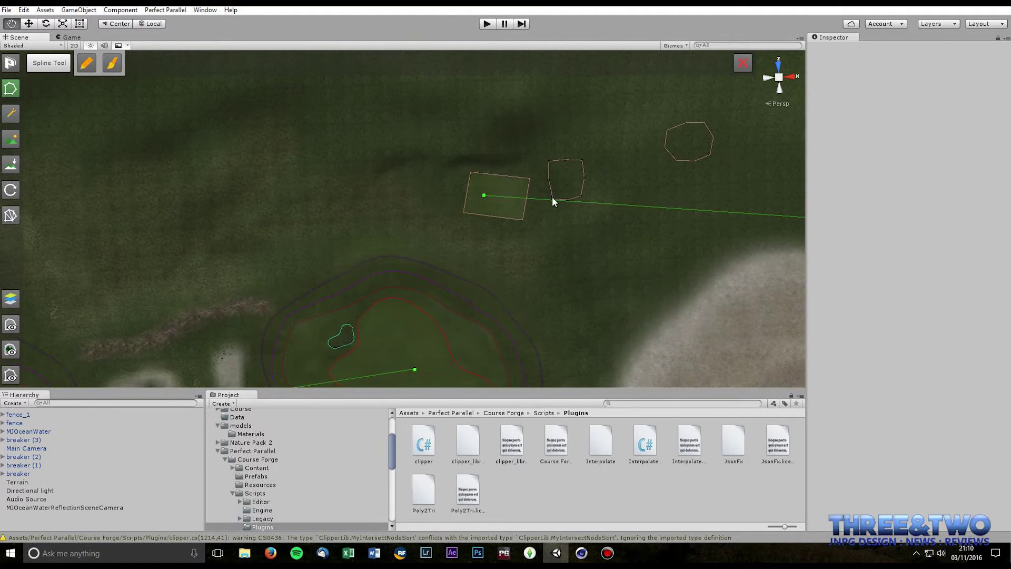
# Find the Human_Height prefab by searching the project for "hum" and place it on the existing tee as a scale reference.
pyautogui.click(626, 403)
pyautogui.write('hum')
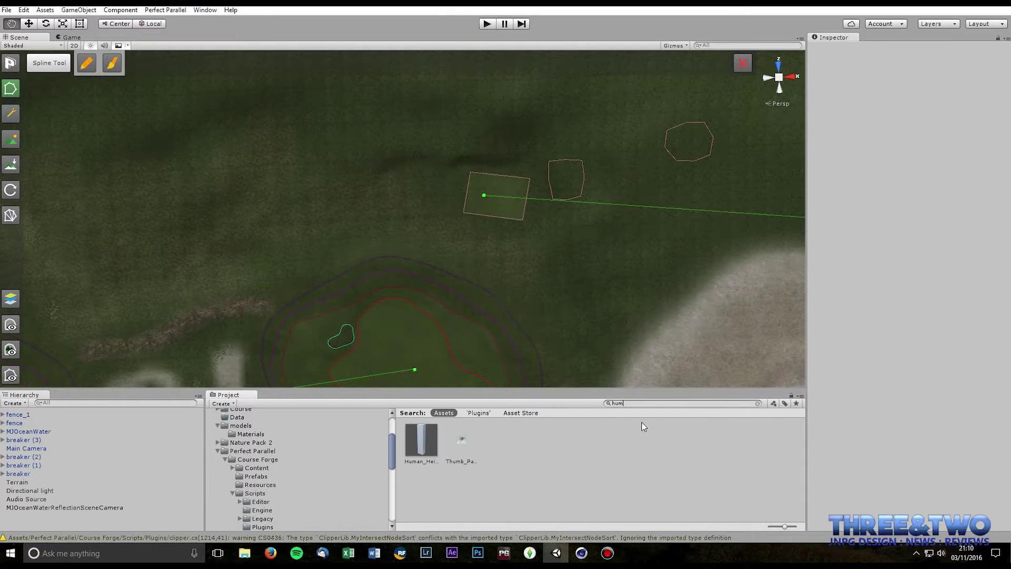
pyautogui.moveTo(422, 444); pyautogui.dragTo(509, 185)
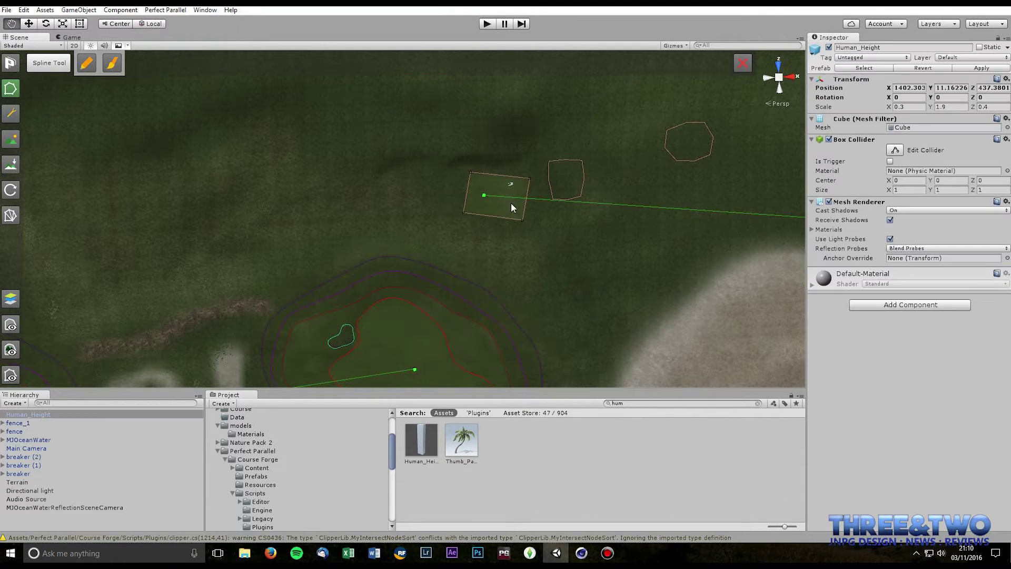
pyautogui.click(33, 414)
pyautogui.press('f')
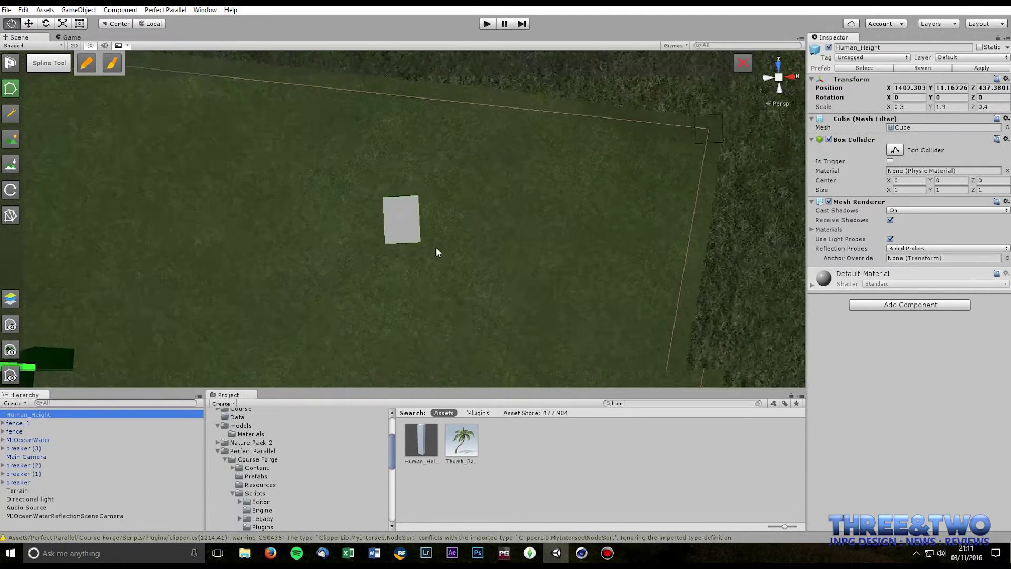
pyautogui.scroll(-3, 462, 238)
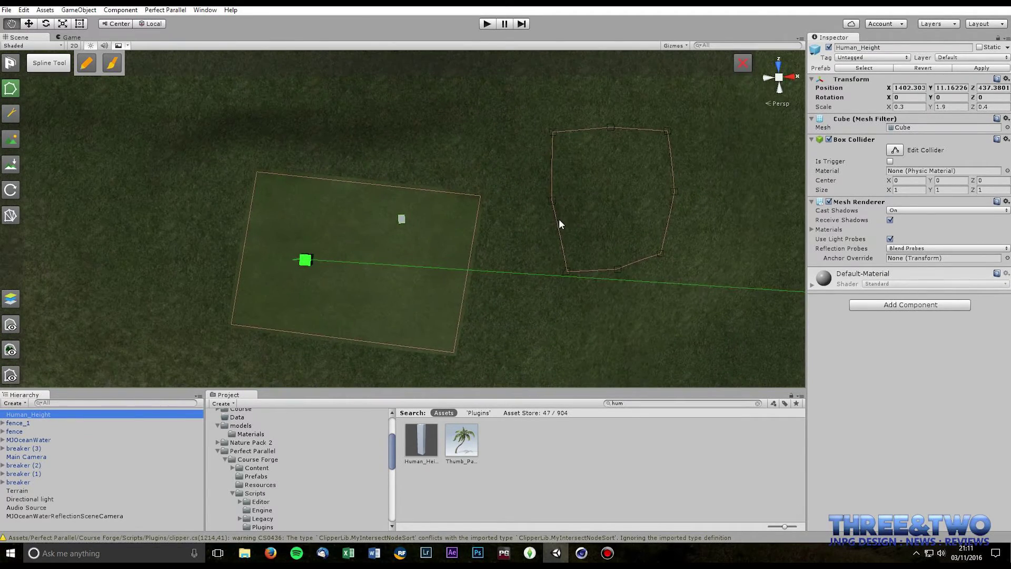
# Delete the four mid-side points of the squarish Tee Fringe spline and reposition its near lower corner to form a four-cornered outline.
pyautogui.click(554, 203)
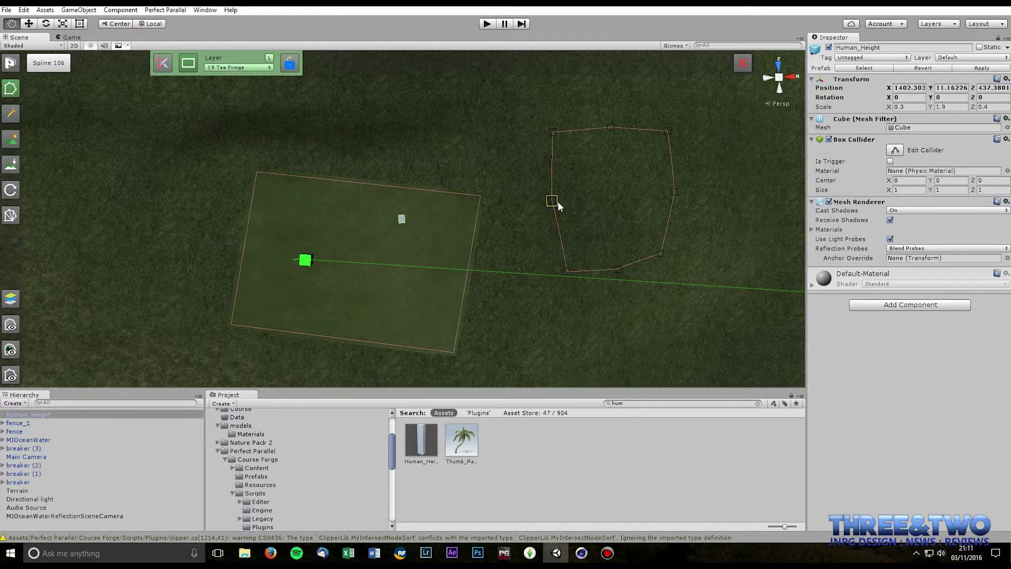
pyautogui.keyDown('ctrl'); pyautogui.click(558, 201); pyautogui.keyUp('ctrl')
pyautogui.keyDown('ctrl'); pyautogui.click(611, 128); pyautogui.keyUp('ctrl')
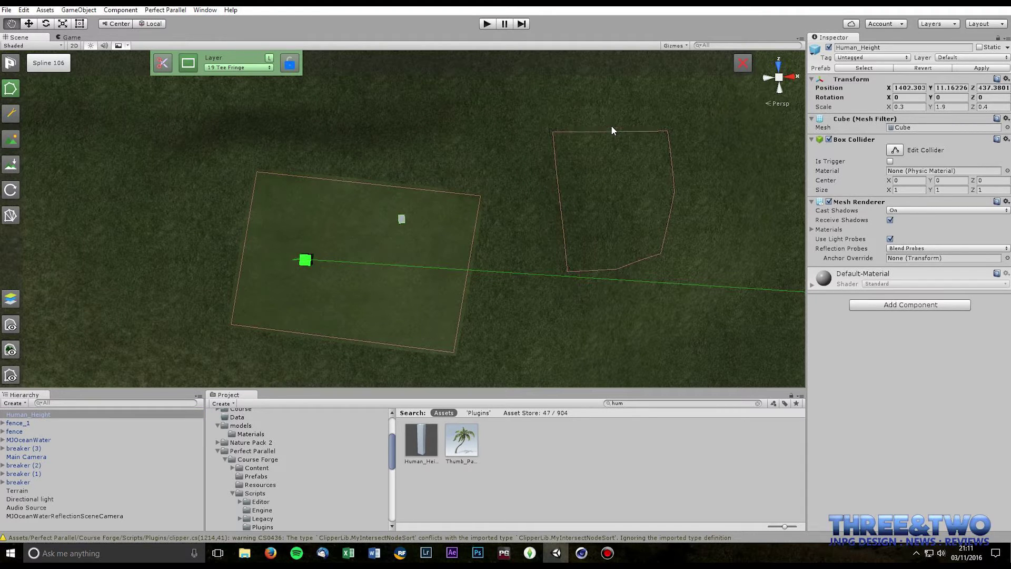
pyautogui.keyDown('ctrl'); pyautogui.click(674, 188); pyautogui.keyUp('ctrl')
pyautogui.keyDown('ctrl'); pyautogui.click(621, 269); pyautogui.keyUp('ctrl')
pyautogui.moveTo(567, 271); pyautogui.dragTo(541, 250)
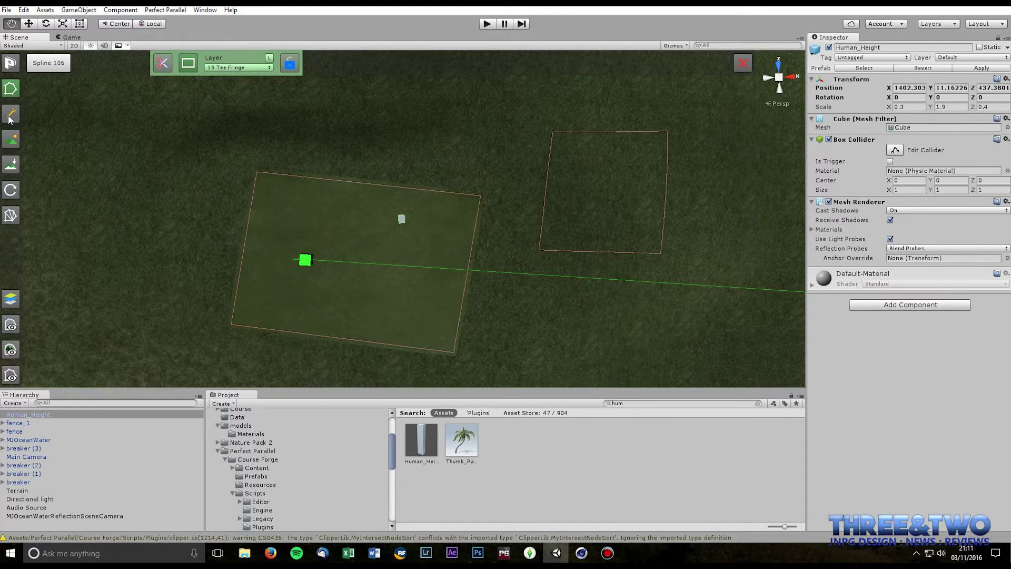
# Examine hole 4's shot line from the fairway landing point back to the championship tee.
pyautogui.scroll(-6, 569, 210)
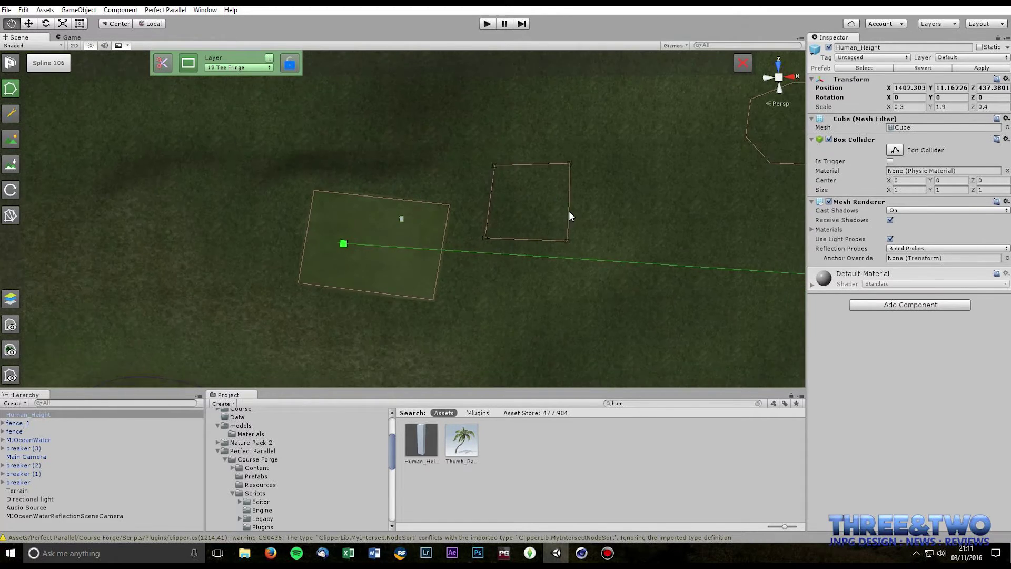
pyautogui.scroll(-6, 576, 209)
pyautogui.moveTo(653, 197); pyautogui.dragTo(311, 157, button='middle')
pyautogui.scroll(-5, 637, 208)
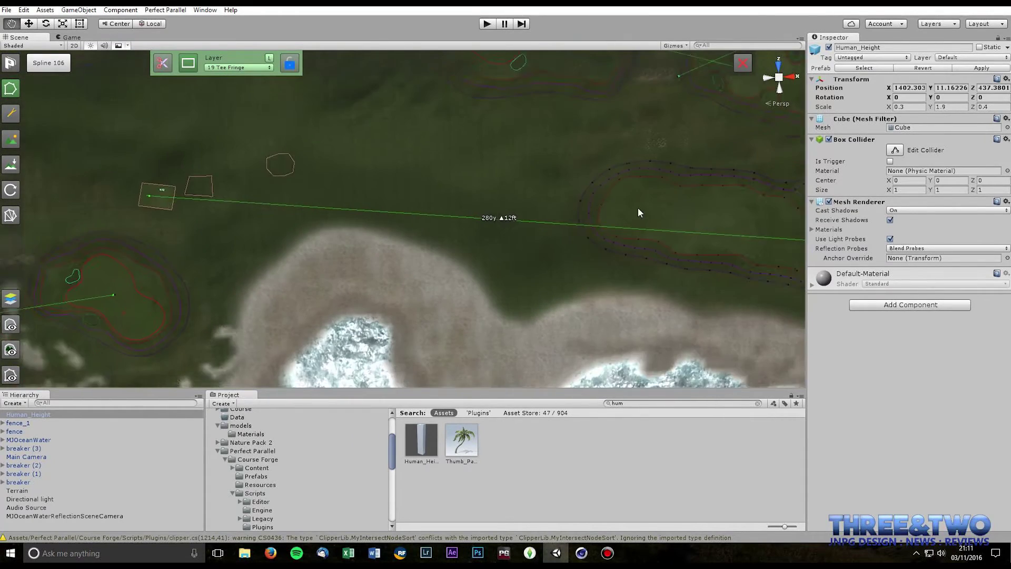
pyautogui.moveTo(637, 207); pyautogui.dragTo(312, 150, button='middle')
pyautogui.moveTo(523, 211); pyautogui.dragTo(564, 210, button='middle')
pyautogui.scroll(3, 604, 189)
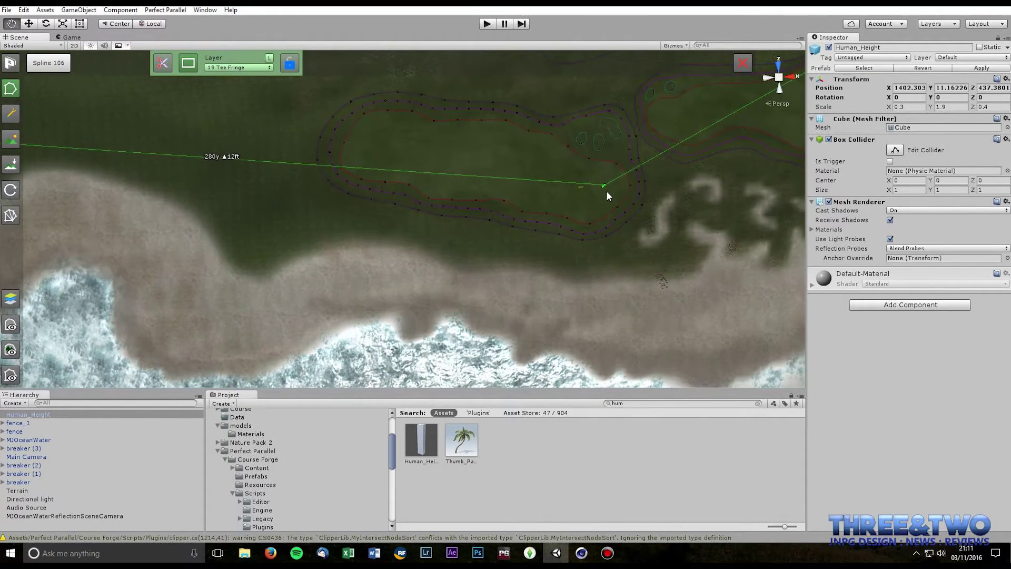
pyautogui.click(604, 187)
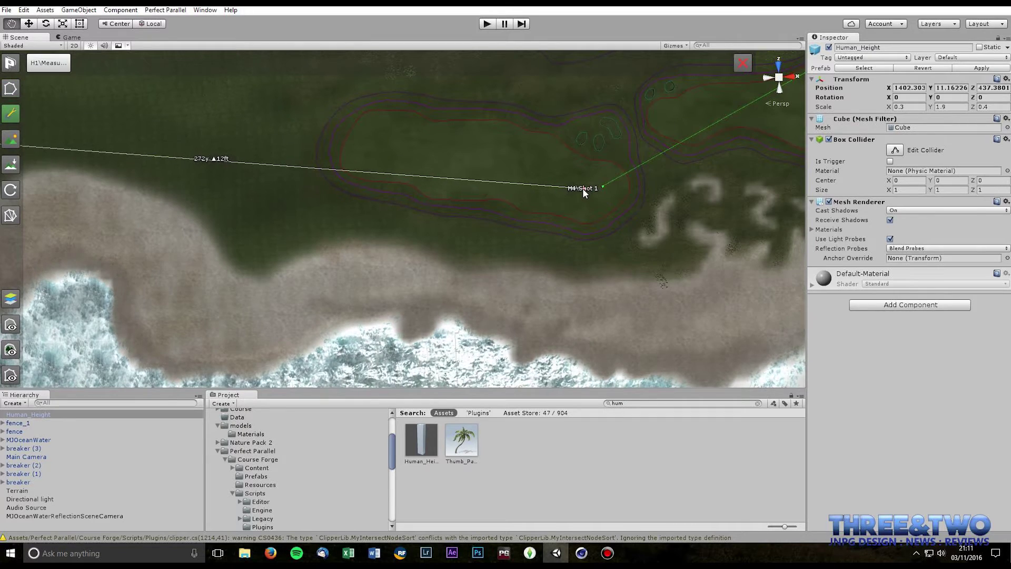
pyautogui.moveTo(443, 166); pyautogui.dragTo(920, 212, button='middle')
pyautogui.scroll(5, 428, 210)
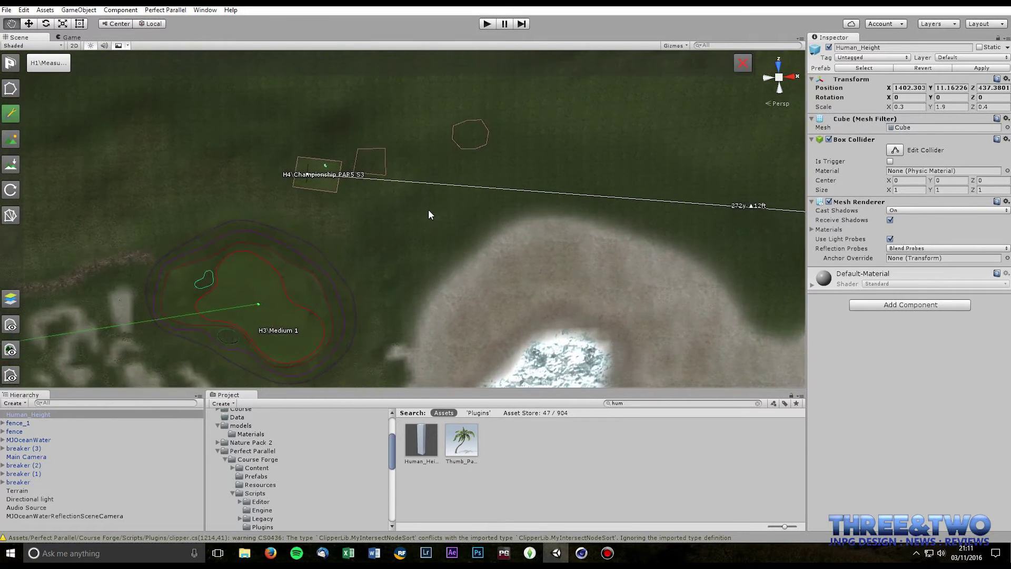
pyautogui.scroll(6, 507, 257)
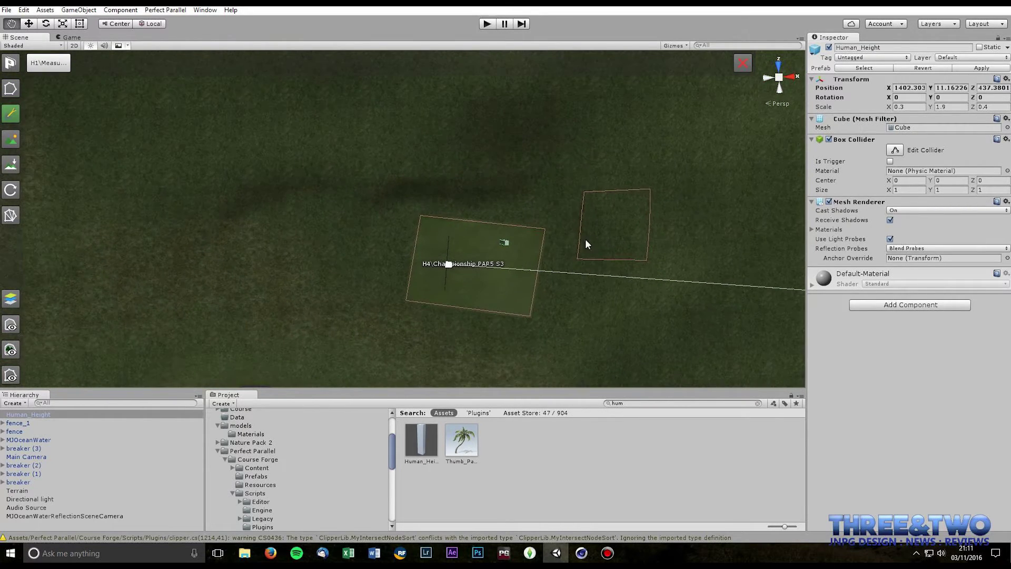
# Reposition the corners of the four-cornered Tee Fringe spline to make a rectangle squared up with the existing tee.
pyautogui.keyDown('alt'); pyautogui.moveTo(504, 256); pyautogui.dragTo(554, 248); pyautogui.keyUp('alt')
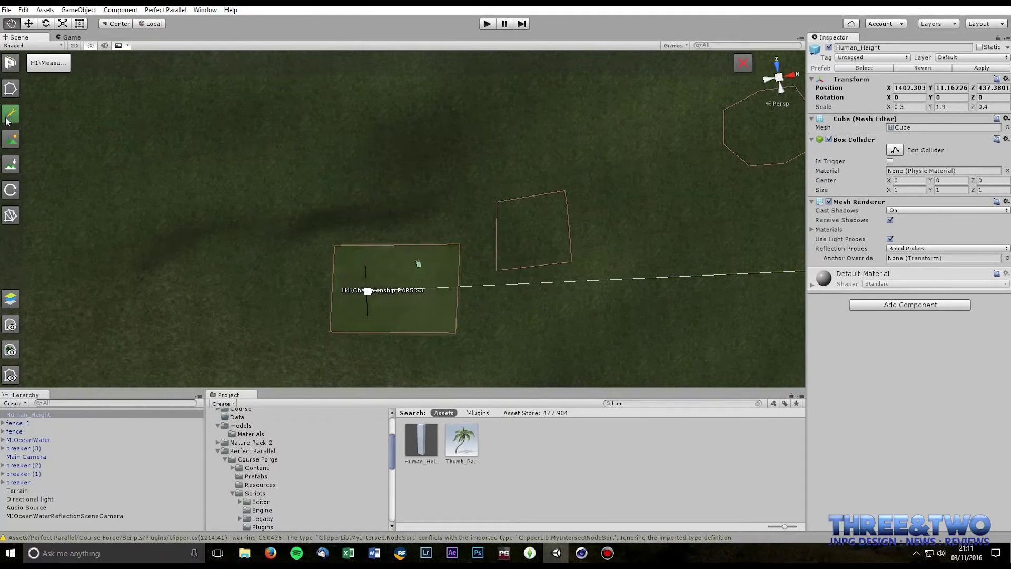
pyautogui.click(11, 88)
pyautogui.moveTo(564, 191)
pyautogui.mouseDown()
pyautogui.moveTo(577, 193)
pyautogui.moveTo(572, 182)
pyautogui.mouseUp()
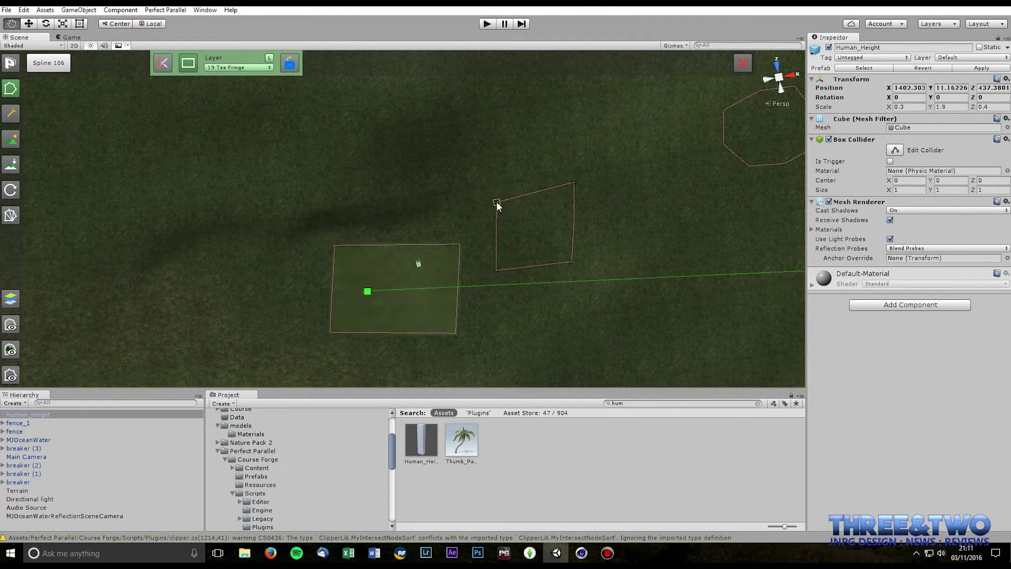
pyautogui.moveTo(496, 202); pyautogui.dragTo(498, 181)
pyautogui.moveTo(570, 261); pyautogui.dragTo(572, 269)
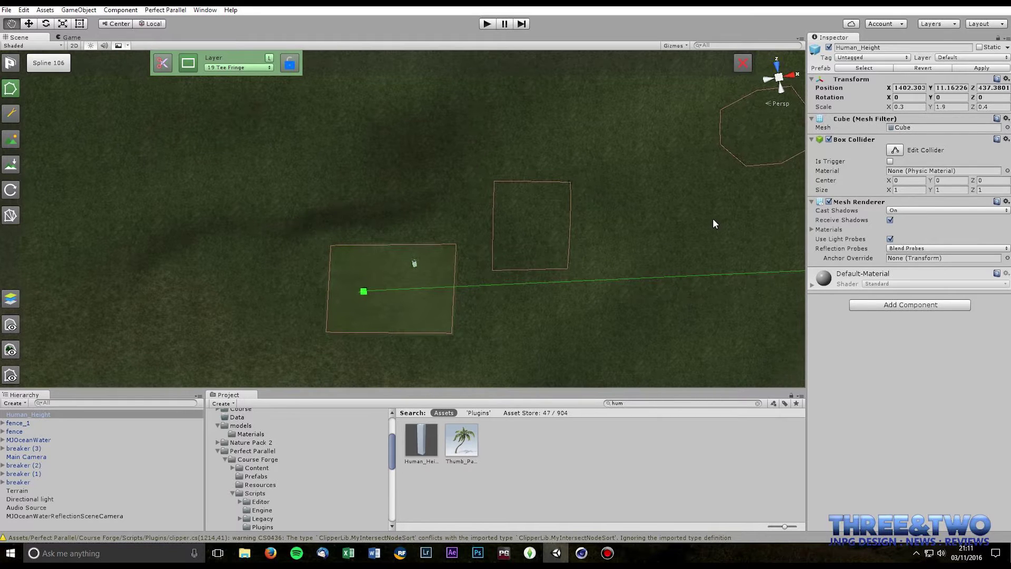
# Move the whole four-cornered Tee Fringe spline slightly farther from the existing tee along the shot line.
pyautogui.moveTo(713, 218); pyautogui.dragTo(666, 188, button='middle')
pyautogui.scroll(2, 535, 253)
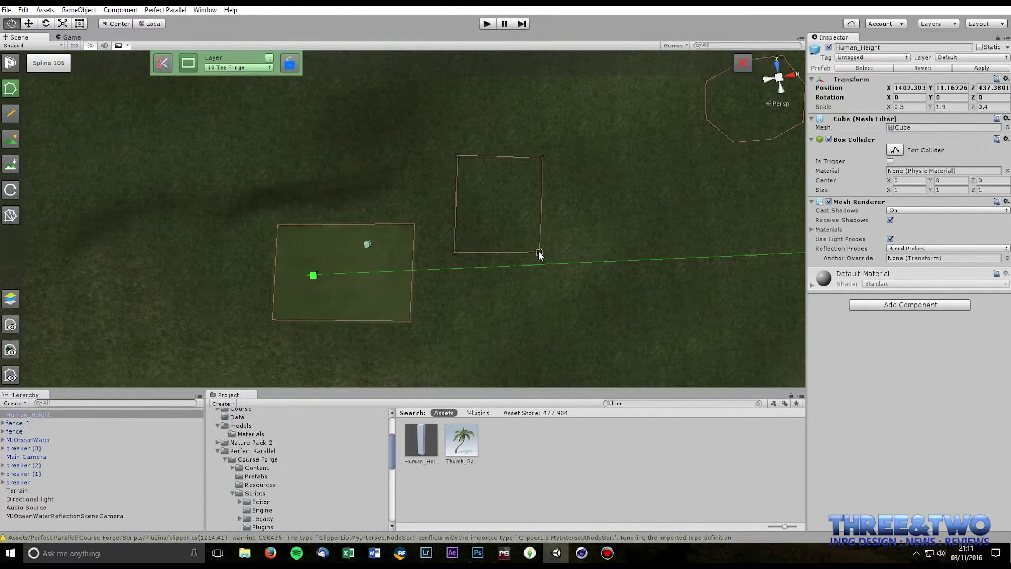
pyautogui.moveTo(609, 258); pyautogui.dragTo(517, 465, button='right')
pyautogui.moveTo(482, 321); pyautogui.dragTo(466, 305, button='middle')
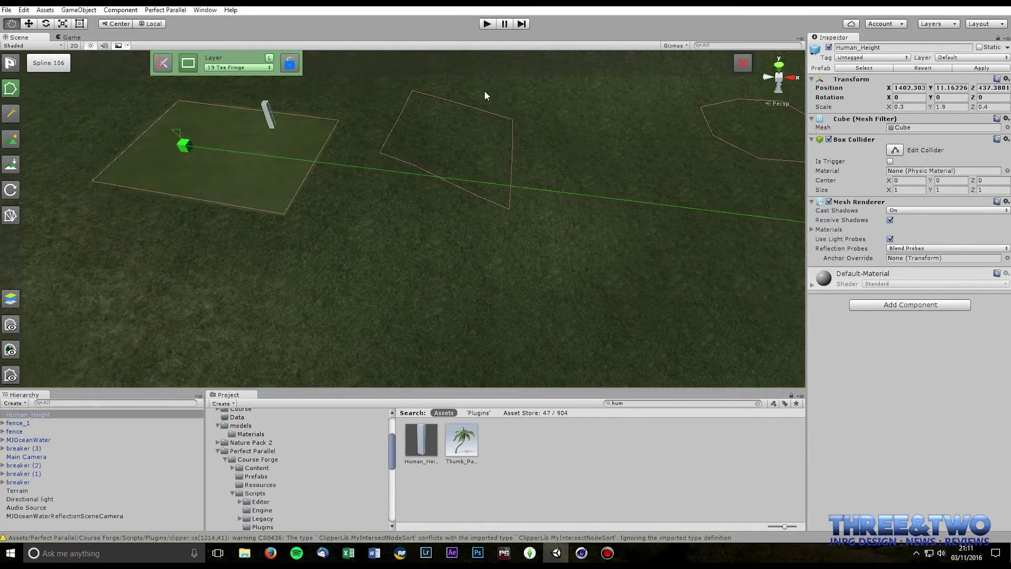
pyautogui.moveTo(383, 154); pyautogui.dragTo(435, 168)
# Level the terrain around the four-cornered tee outline with Paint Height, using a target height sampled inside the outline and opacity 12.
pyautogui.click(801, 196)
pyautogui.press('Tab')
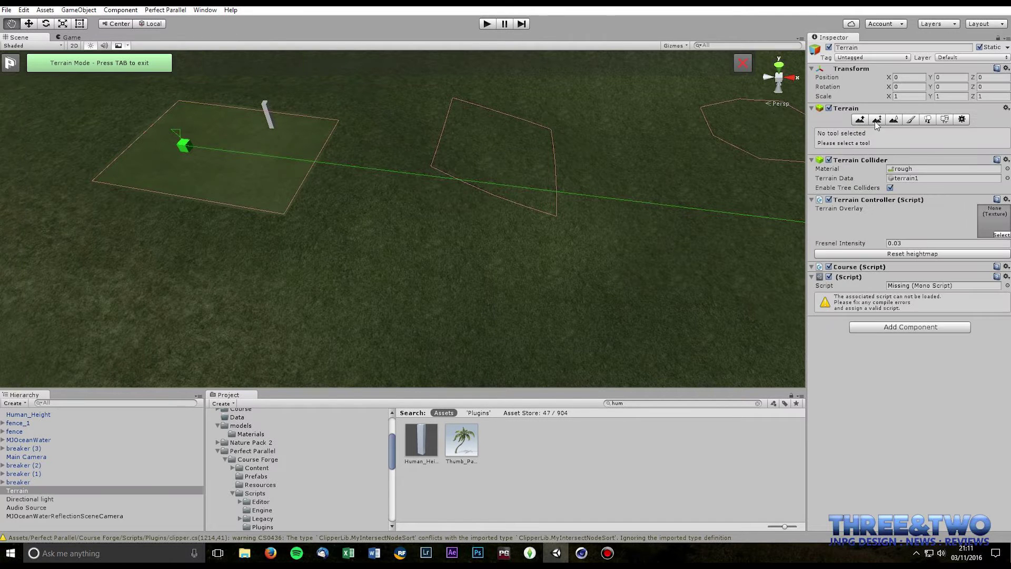
pyautogui.click(877, 119)
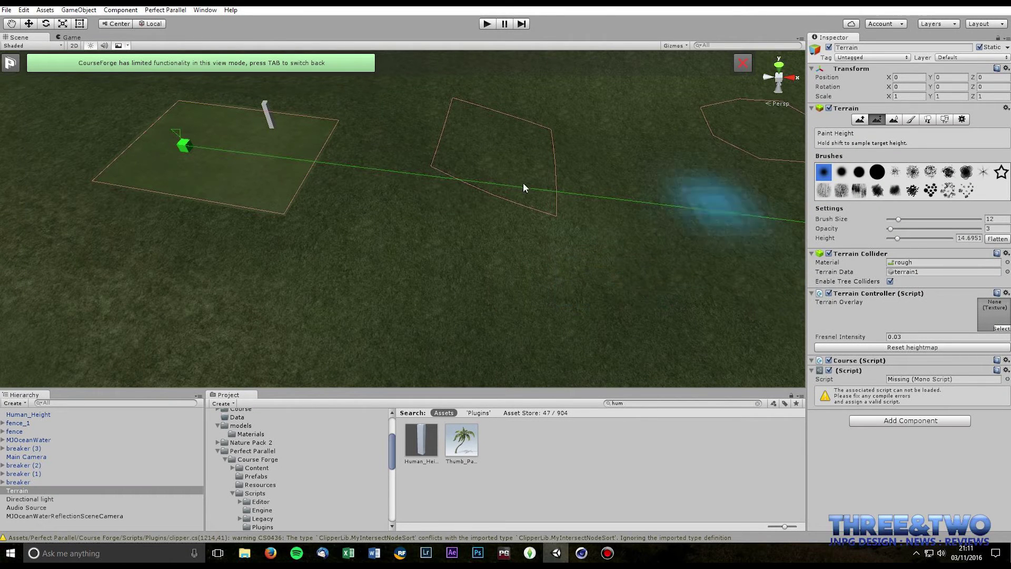
pyautogui.keyDown('shift'); pyautogui.click(473, 175); pyautogui.keyUp('shift')
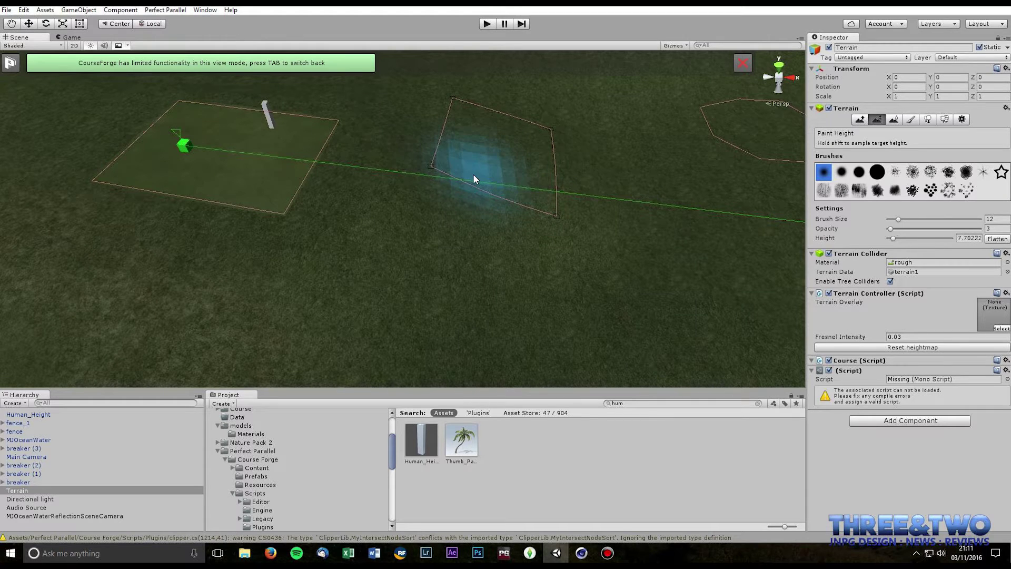
pyautogui.click(900, 229)
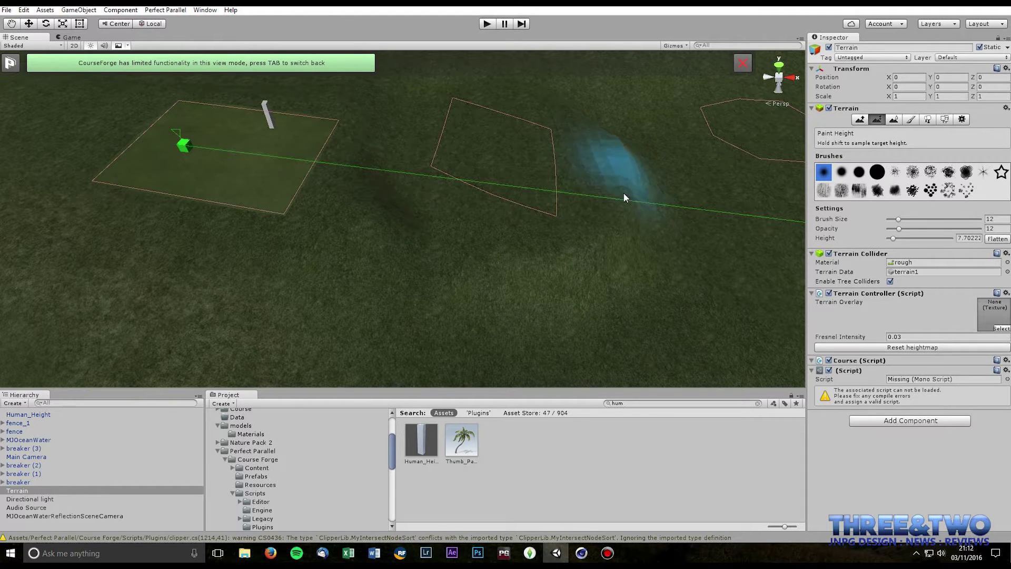
pyautogui.moveTo(614, 214); pyautogui.dragTo(553, 192, button='right')
pyautogui.moveTo(520, 182); pyautogui.dragTo(485, 167, button='middle')
pyautogui.moveTo(569, 232); pyautogui.dragTo(515, 231, button='middle')
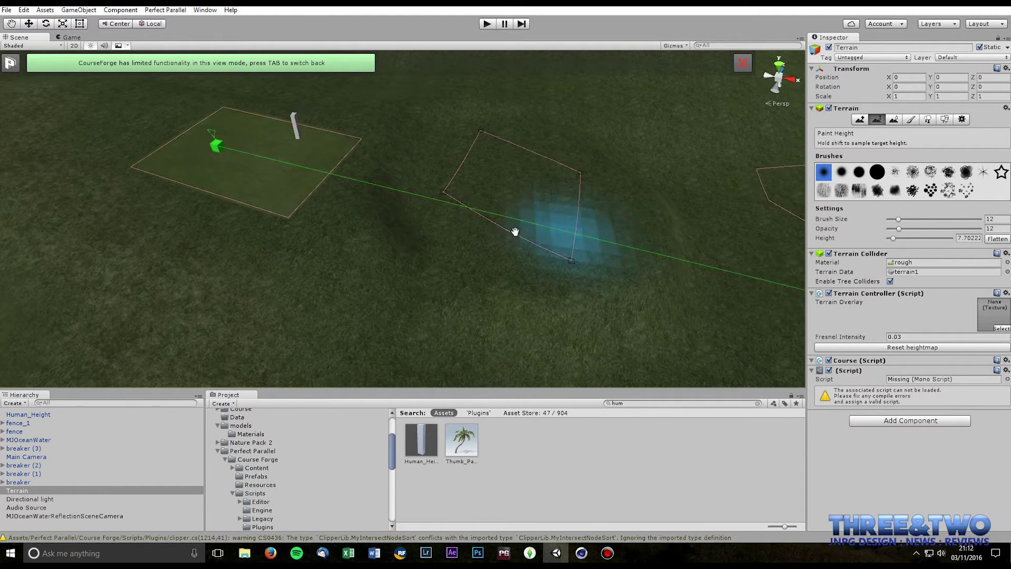
pyautogui.press('Tab')
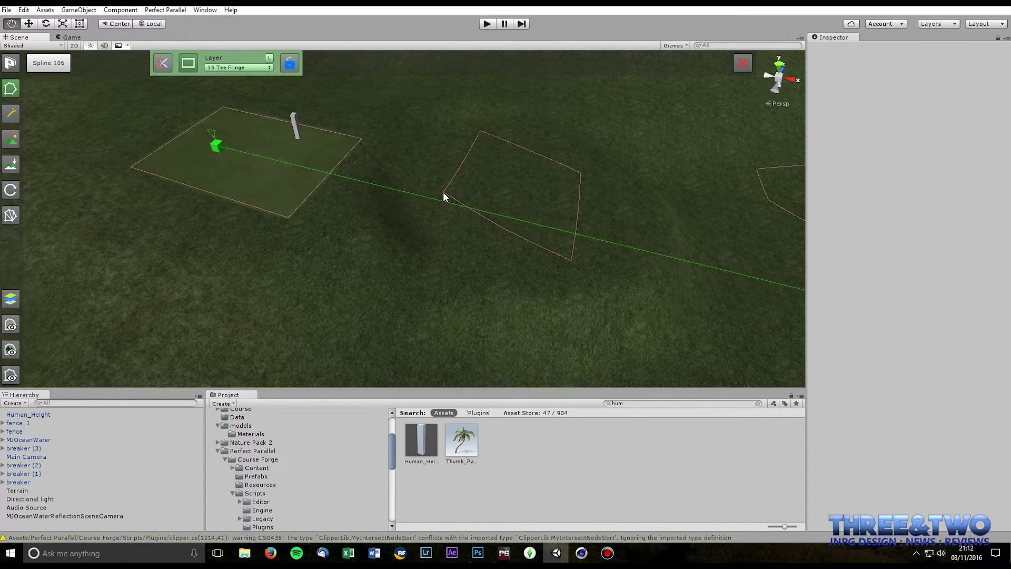
pyautogui.scroll(5, 444, 191)
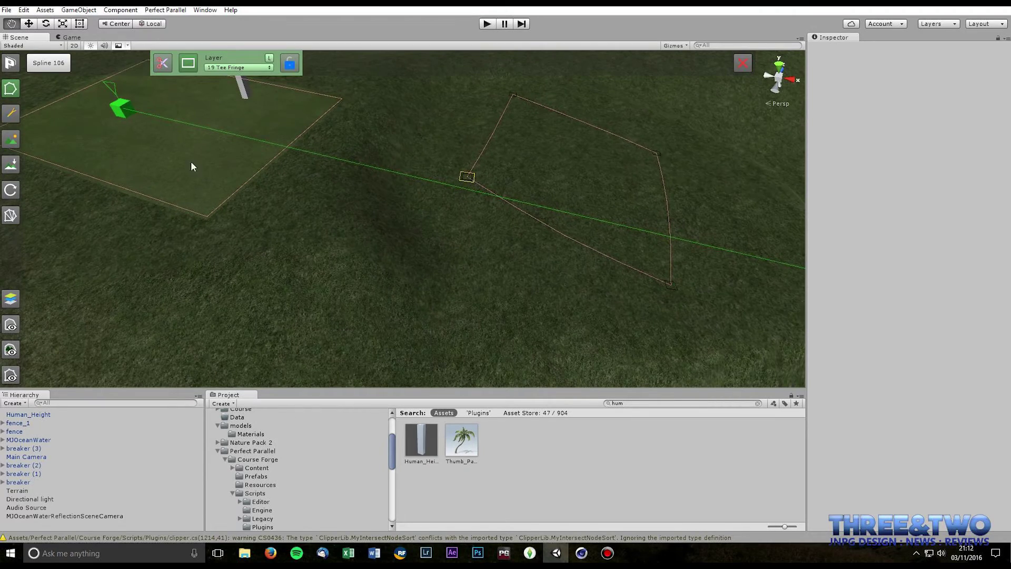
# Rebuild the course meshes so the four-cornered tee takes its reshaped outline and Tee Fringe surface.
pyautogui.click(11, 215)
pyautogui.scroll(-2, 469, 216)
pyautogui.moveTo(469, 215); pyautogui.dragTo(327, 225, button='middle')
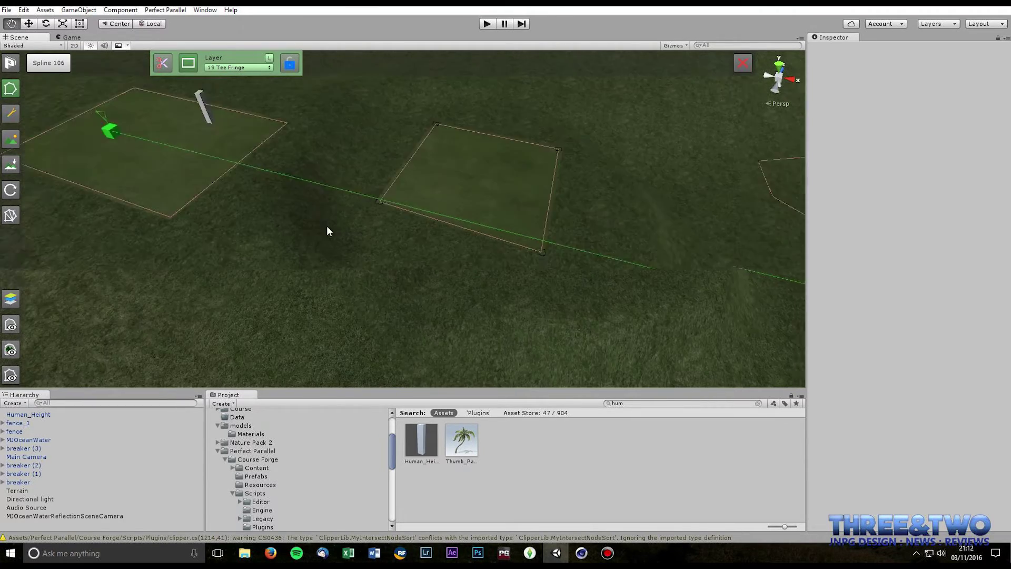
# Examine the rebuilt four-cornered tee and its surrounding slopes from both ends and along the shot line.
pyautogui.moveTo(326, 225); pyautogui.dragTo(310, 143, button='right')
pyautogui.moveTo(310, 143); pyautogui.dragTo(153, 68, button='middle')
pyautogui.scroll(-1, 412, 203)
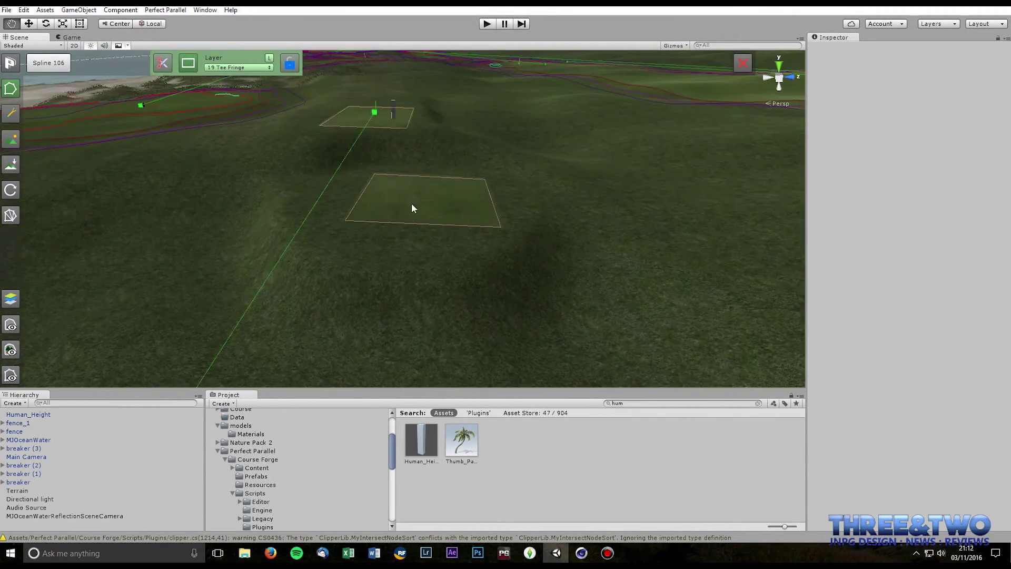
pyautogui.scroll(-2, 412, 203)
pyautogui.moveTo(411, 203); pyautogui.dragTo(403, 108, button='middle')
pyautogui.moveTo(404, 109); pyautogui.dragTo(912, 126, button='right')
pyautogui.moveTo(548, 103); pyautogui.dragTo(586, 119, button='middle')
pyautogui.moveTo(490, 210); pyautogui.dragTo(482, 129, button='right')
pyautogui.moveTo(453, 184); pyautogui.dragTo(454, 225, button='middle')
pyautogui.moveTo(454, 225); pyautogui.dragTo(274, 301, button='right')
# Level the terrain around the octagonal tee outline with Paint Height at brush size 12 and opacity 12, sampling the height beside the middle tee.
pyautogui.scroll(-5, 378, 261)
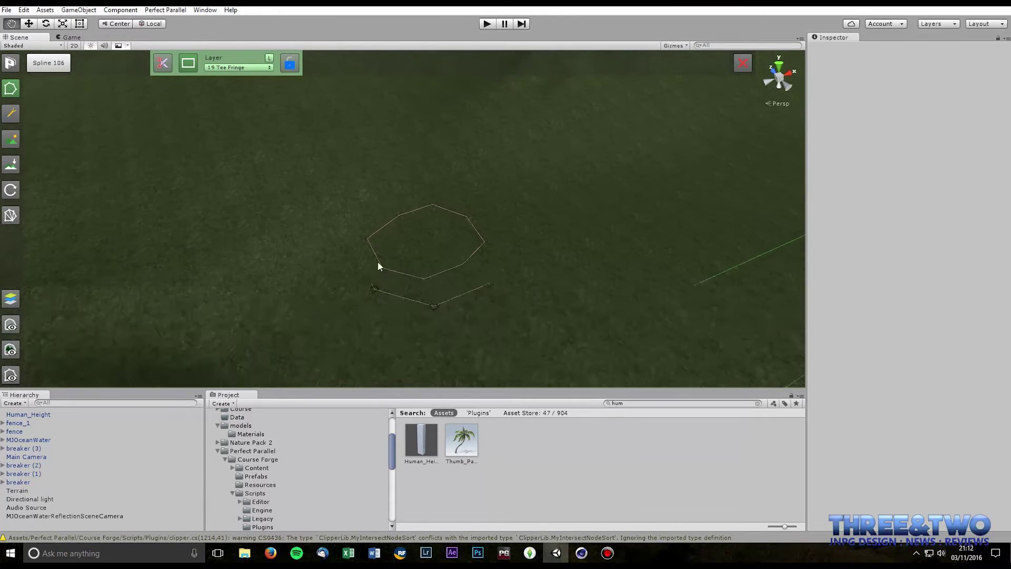
pyautogui.moveTo(378, 266); pyautogui.dragTo(308, 241, button='right')
pyautogui.press('Tab')
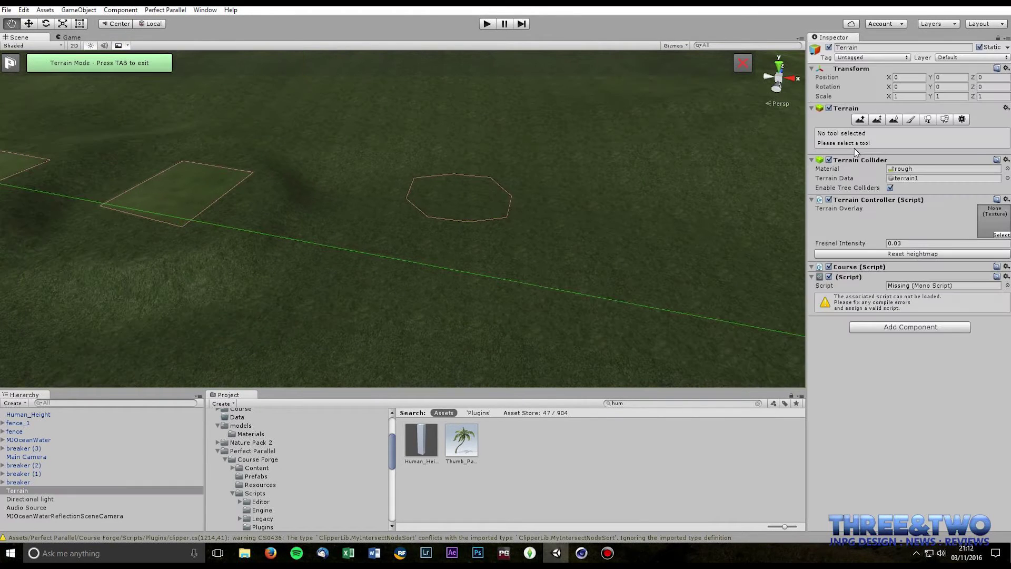
pyautogui.click(877, 119)
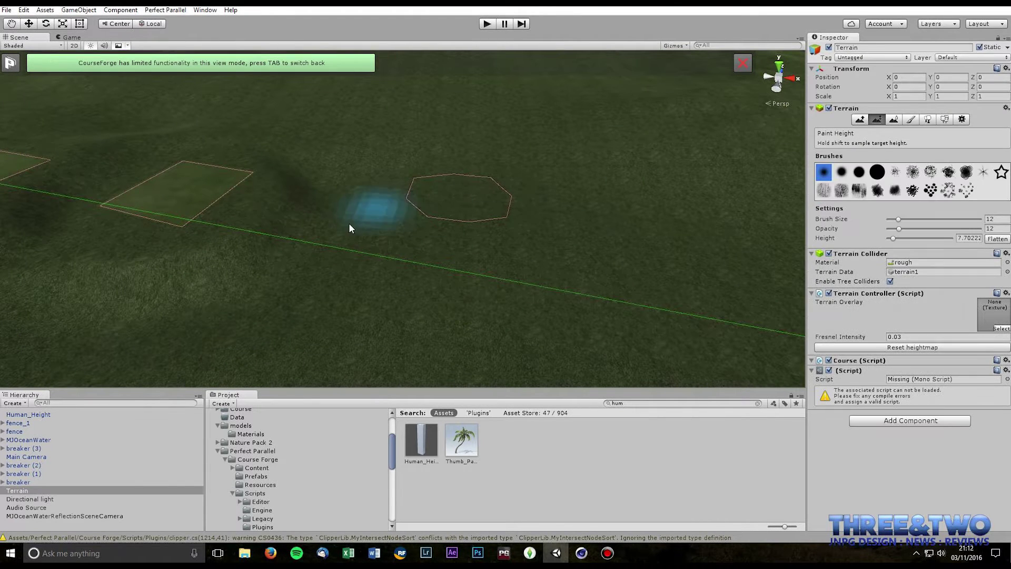
pyautogui.keyDown('shift'); pyautogui.click(307, 211); pyautogui.keyUp('shift')
pyautogui.moveTo(336, 185)
pyautogui.mouseDown()
pyautogui.moveTo(340, 201)
pyautogui.moveTo(326, 184)
pyautogui.mouseUp()
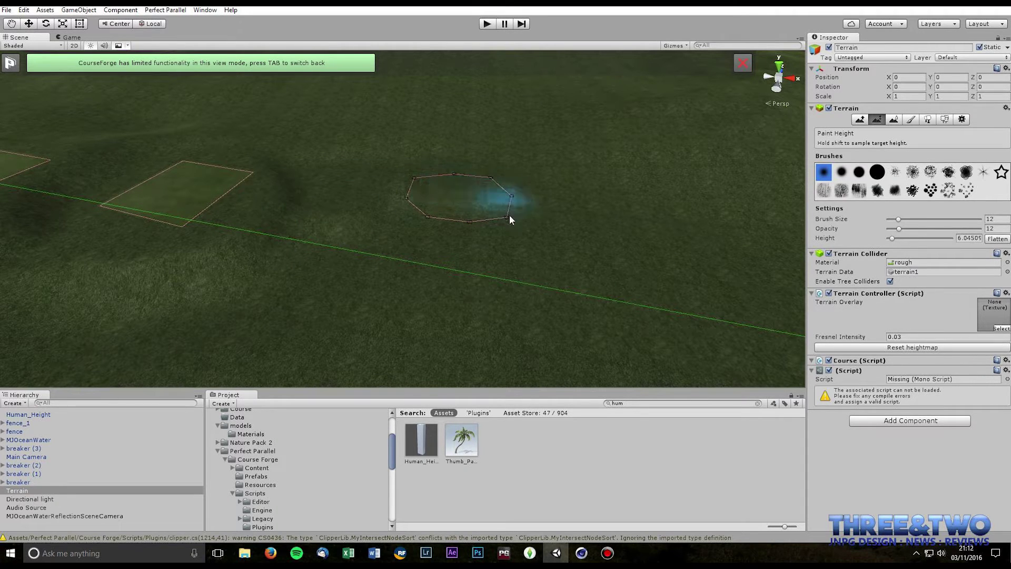
pyautogui.moveTo(496, 198)
pyautogui.mouseDown()
pyautogui.moveTo(400, 221)
pyautogui.moveTo(425, 198)
pyautogui.moveTo(392, 221)
pyautogui.moveTo(543, 235)
pyautogui.mouseUp()
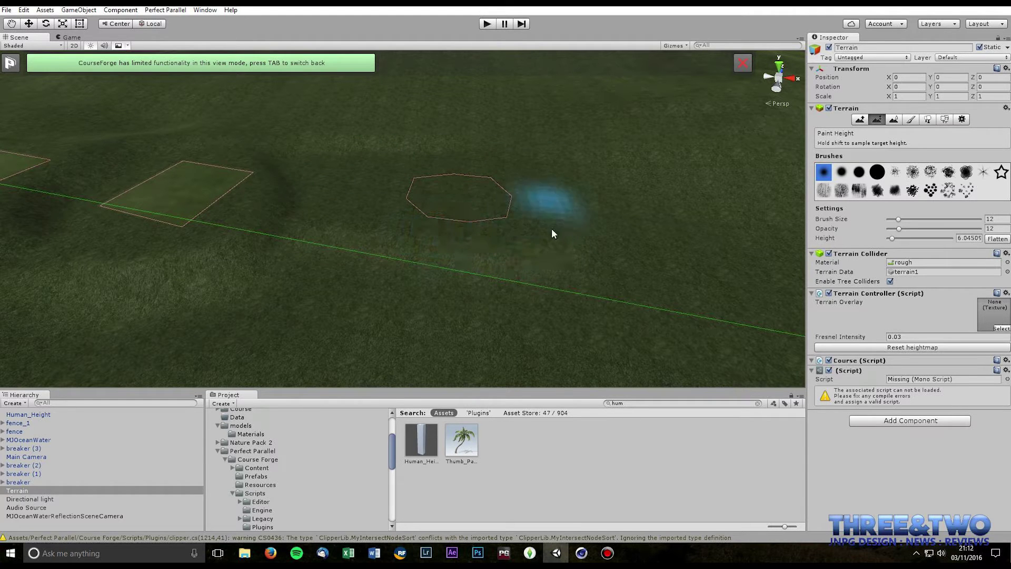
# Delete four points from the octagonal Tee Fringe spline, leaving a four-cornered outline.
pyautogui.moveTo(529, 205); pyautogui.dragTo(498, 230, button='right')
pyautogui.moveTo(499, 230); pyautogui.dragTo(464, 311, button='middle')
pyautogui.press('Tab')
pyautogui.scroll(5, 424, 260)
pyautogui.press('Tab')
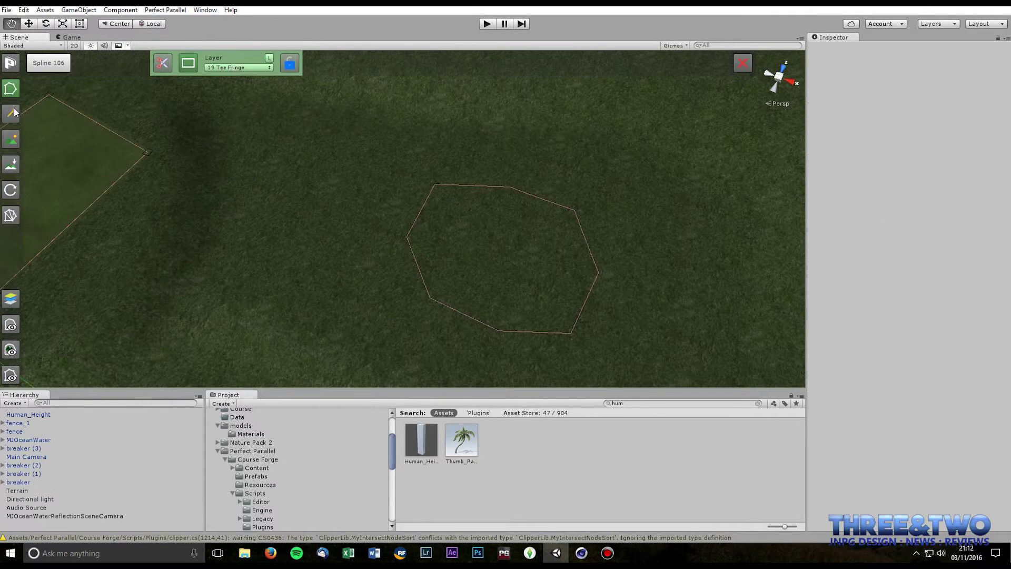
pyautogui.click(429, 298)
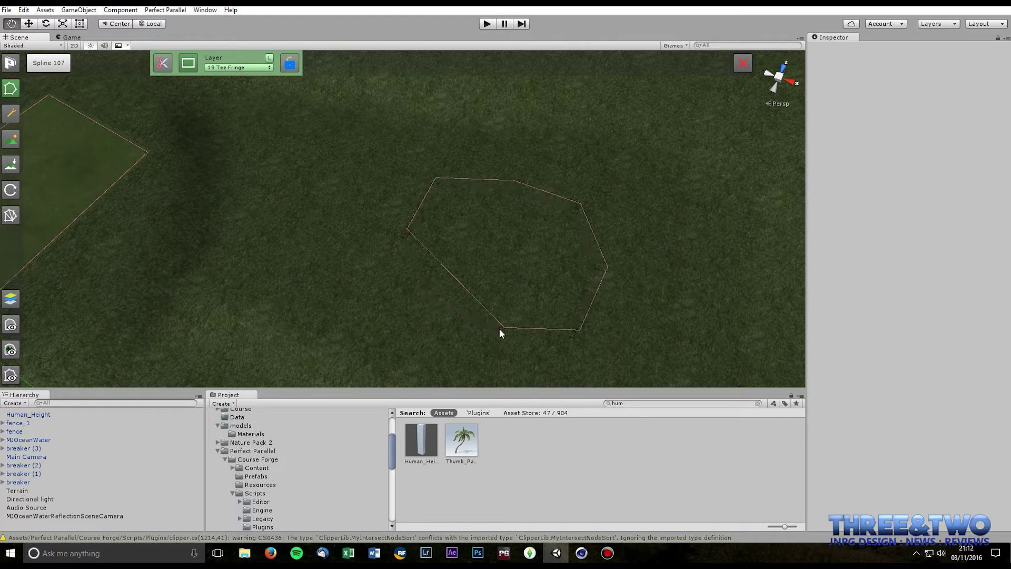
pyautogui.click(499, 330)
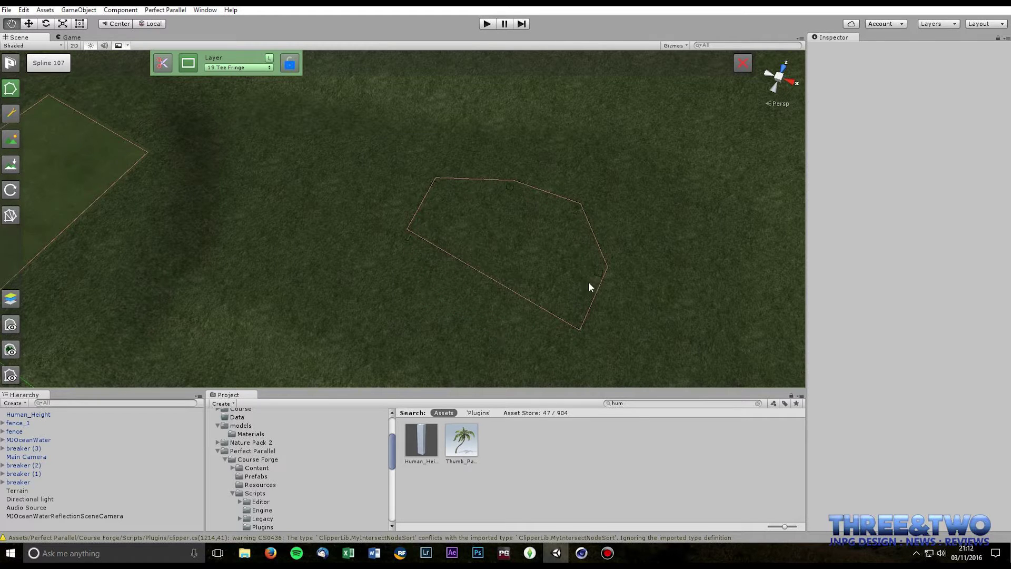
pyautogui.click(571, 212)
pyautogui.click(579, 202)
# Move the forward tee spline's two corners nearest the middle tee to form an edge square to the shot line.
pyautogui.moveTo(409, 230); pyautogui.dragTo(380, 255)
pyautogui.moveTo(395, 255); pyautogui.dragTo(454, 315, button='right')
pyautogui.scroll(-5, 452, 306)
pyautogui.moveTo(438, 256); pyautogui.dragTo(469, 343, button='middle')
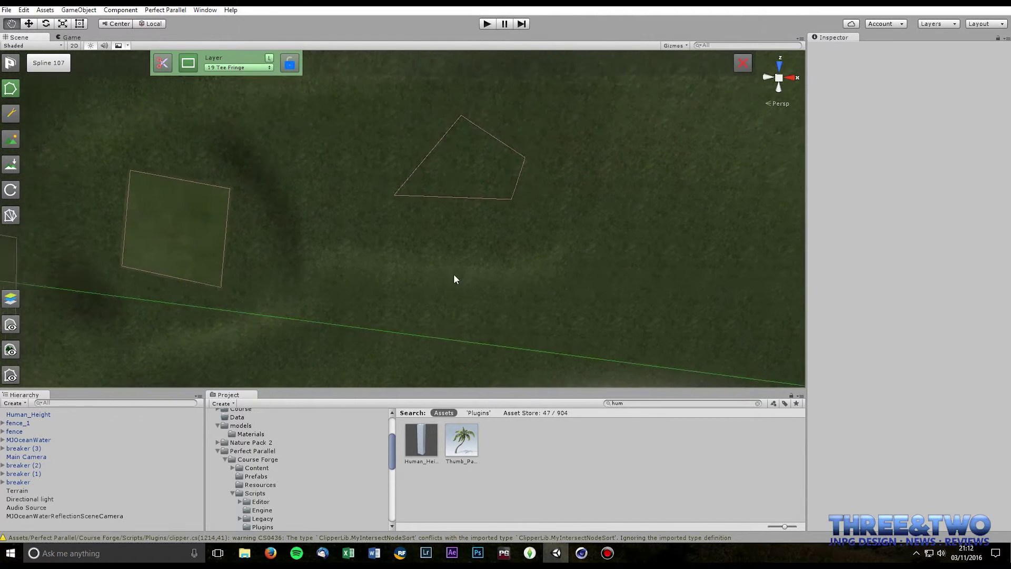
pyautogui.moveTo(454, 221); pyautogui.dragTo(454, 387, button='middle')
pyautogui.moveTo(454, 209); pyautogui.dragTo(469, 235, button='right')
pyautogui.scroll(-6, 437, 274)
pyautogui.moveTo(431, 283); pyautogui.dragTo(471, 170, button='middle')
pyautogui.moveTo(480, 142); pyautogui.dragTo(435, 147)
pyautogui.moveTo(446, 200); pyautogui.dragTo(429, 207)
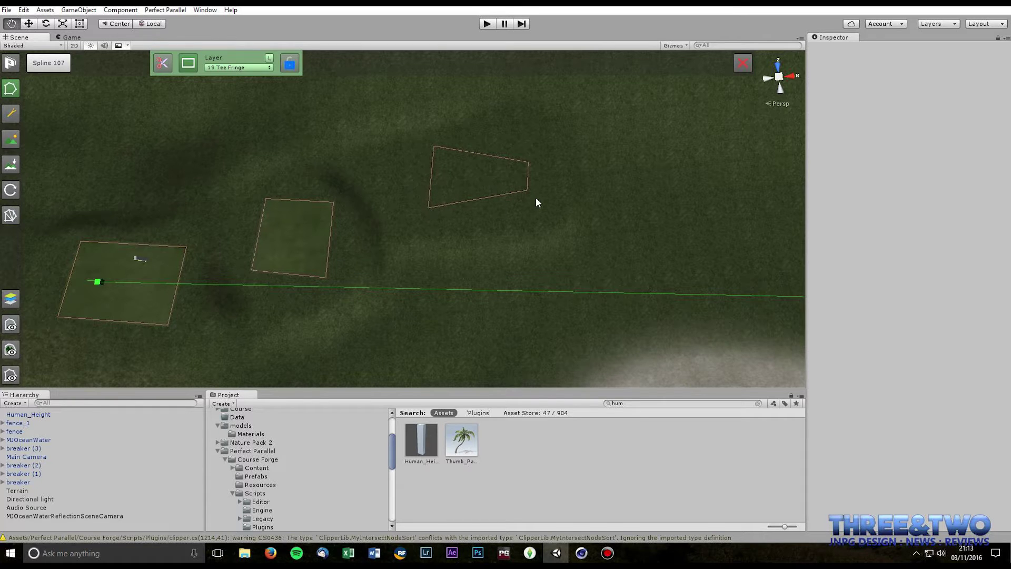
# Spread the forward tee spline's far corners into a rectangle and widen it slightly toward the shot line.
pyautogui.moveTo(527, 190); pyautogui.dragTo(527, 213)
pyautogui.moveTo(529, 162); pyautogui.dragTo(532, 153)
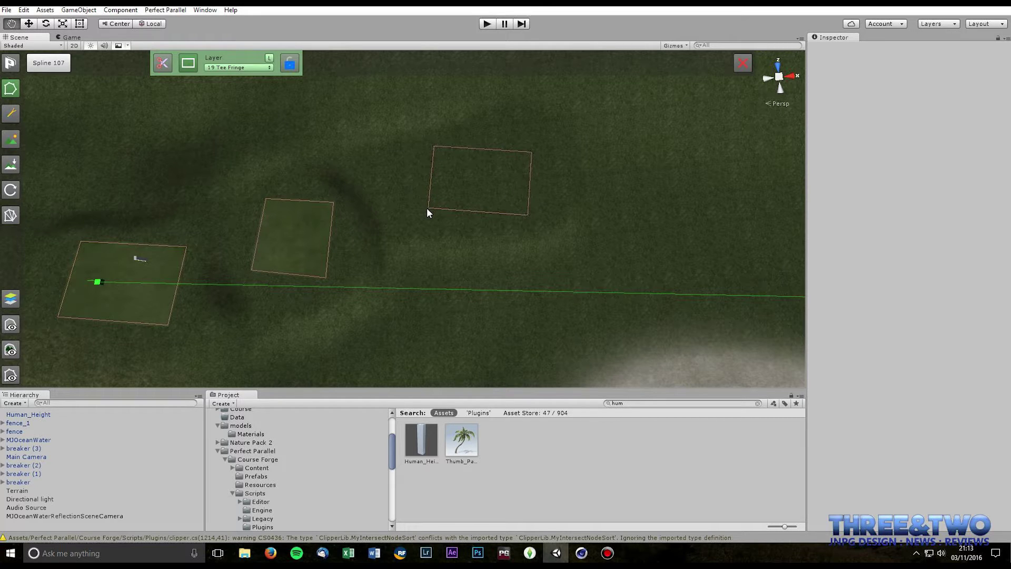
pyautogui.moveTo(429, 208); pyautogui.dragTo(428, 217)
pyautogui.moveTo(526, 217); pyautogui.dragTo(527, 222)
# Smooth the banks around the new tees with Smooth Height at brush size 12 and opacity 29.
pyautogui.moveTo(605, 203); pyautogui.dragTo(458, 113, button='right')
pyautogui.moveTo(458, 113); pyautogui.dragTo(416, 1, button='middle')
pyautogui.scroll(-8, 548, 308)
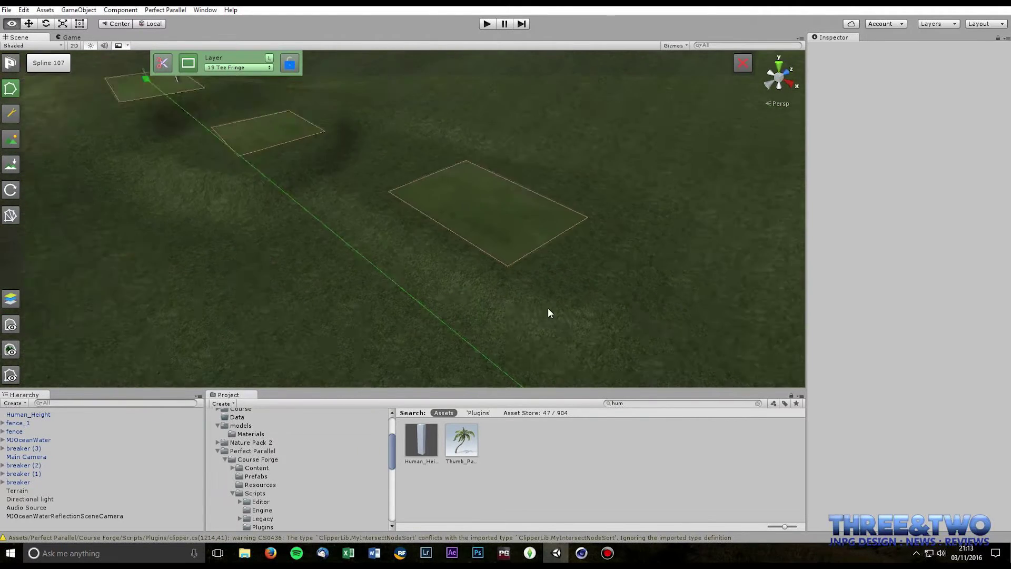
pyautogui.press('Tab')
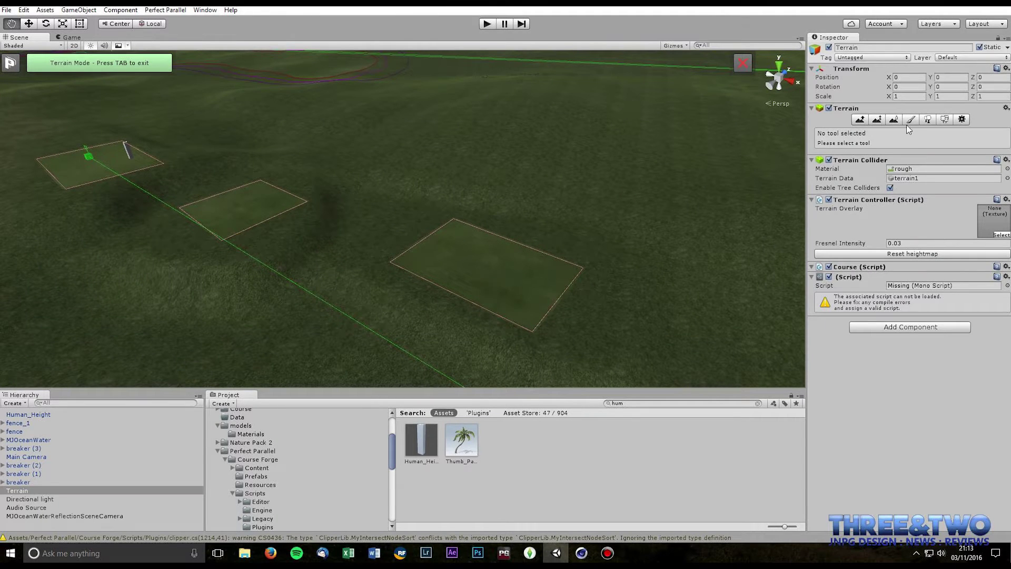
pyautogui.click(893, 119)
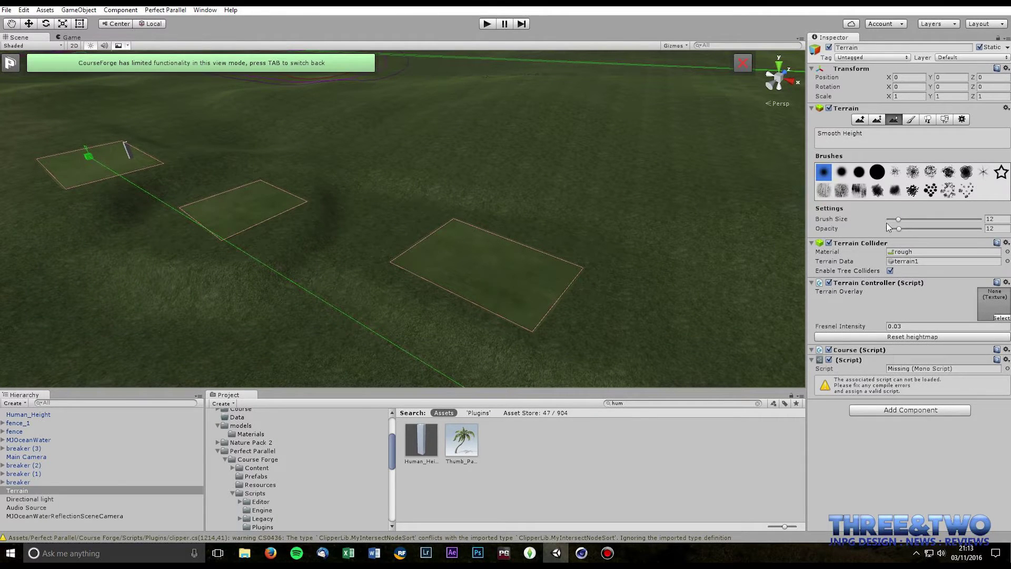
pyautogui.click(915, 229)
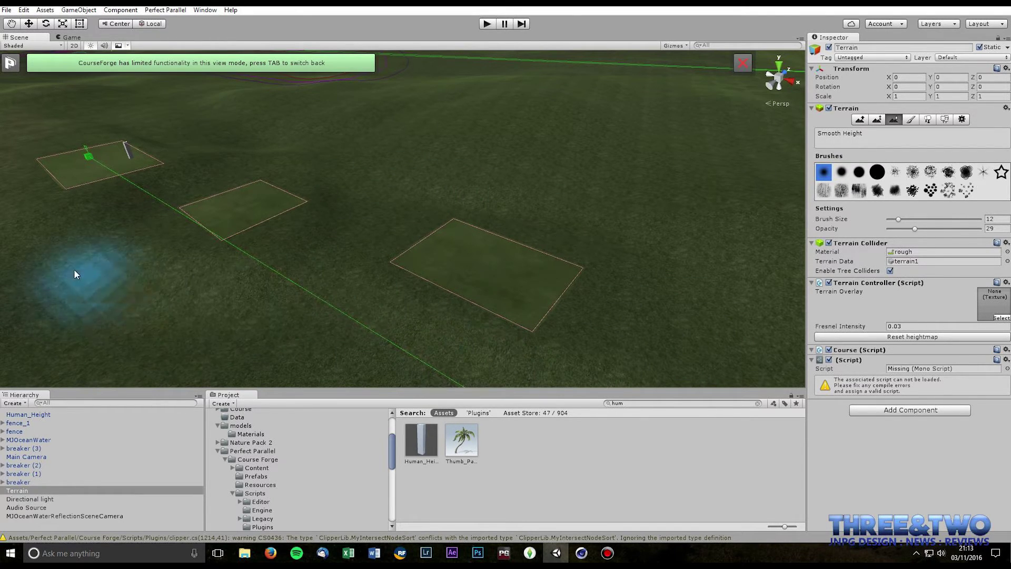
# Examine the smoothed ground and the alignment of the three tees from low angles and from above.
pyautogui.moveTo(334, 275); pyautogui.dragTo(479, 205, button='middle')
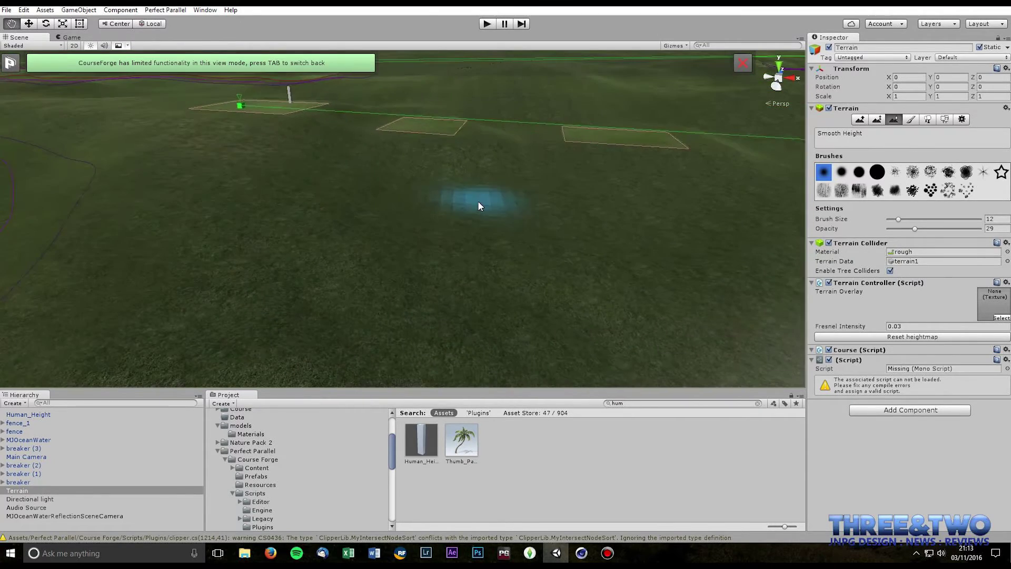
pyautogui.moveTo(337, 184); pyautogui.dragTo(314, 251, button='middle')
pyautogui.keyDown('alt'); pyautogui.moveTo(314, 251); pyautogui.dragTo(299, 323); pyautogui.keyUp('alt')
pyautogui.moveTo(298, 323); pyautogui.dragTo(321, 295, button='middle')
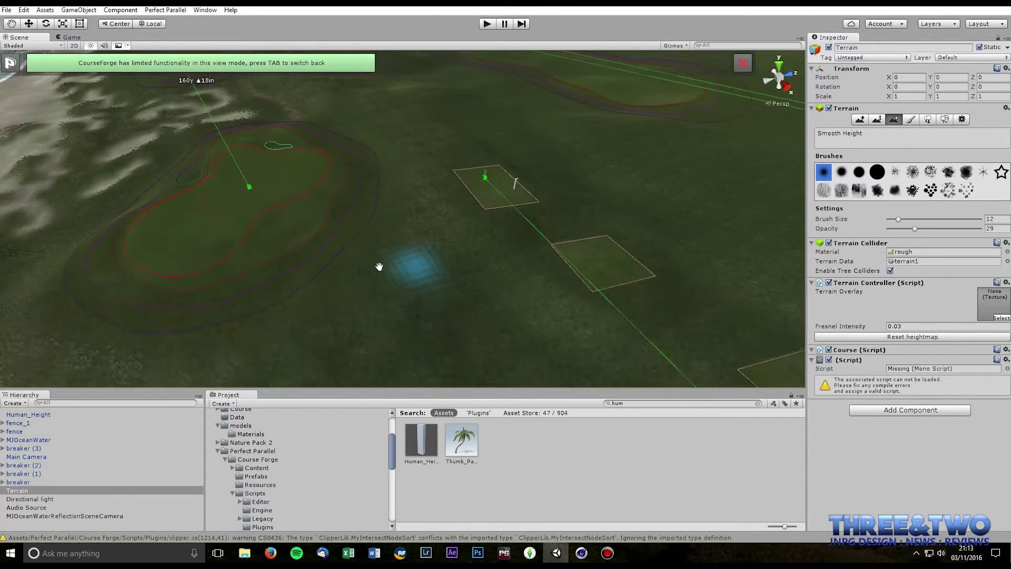
pyautogui.keyDown('alt'); pyautogui.moveTo(339, 327); pyautogui.dragTo(365, 377); pyautogui.keyUp('alt')
pyautogui.scroll(-3, 365, 377)
pyautogui.moveTo(379, 343); pyautogui.dragTo(405, 401, button='middle')
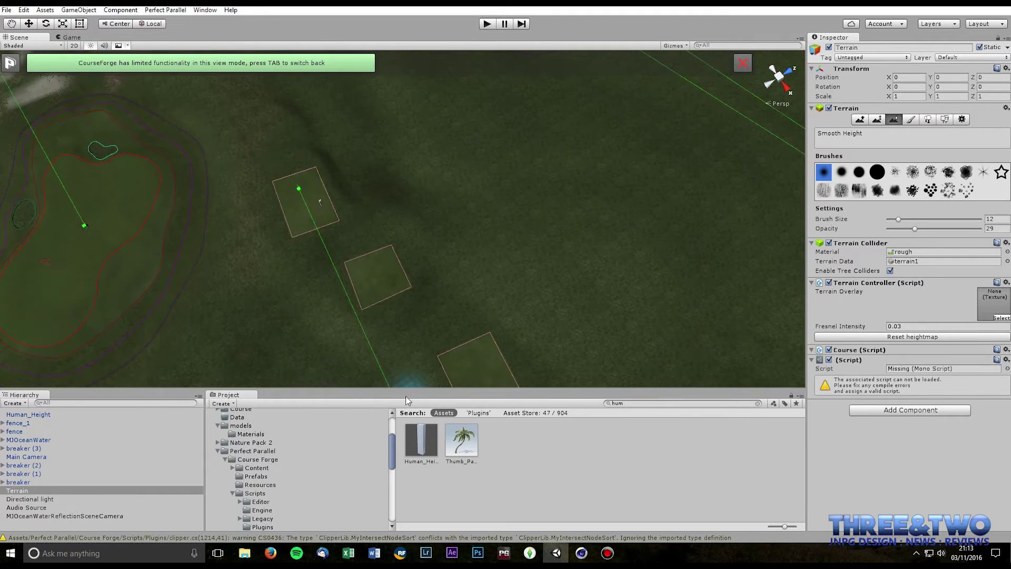
# Move three corners of the middle tee's spline slightly outward to enlarge and square up its outline.
pyautogui.press('Tab')
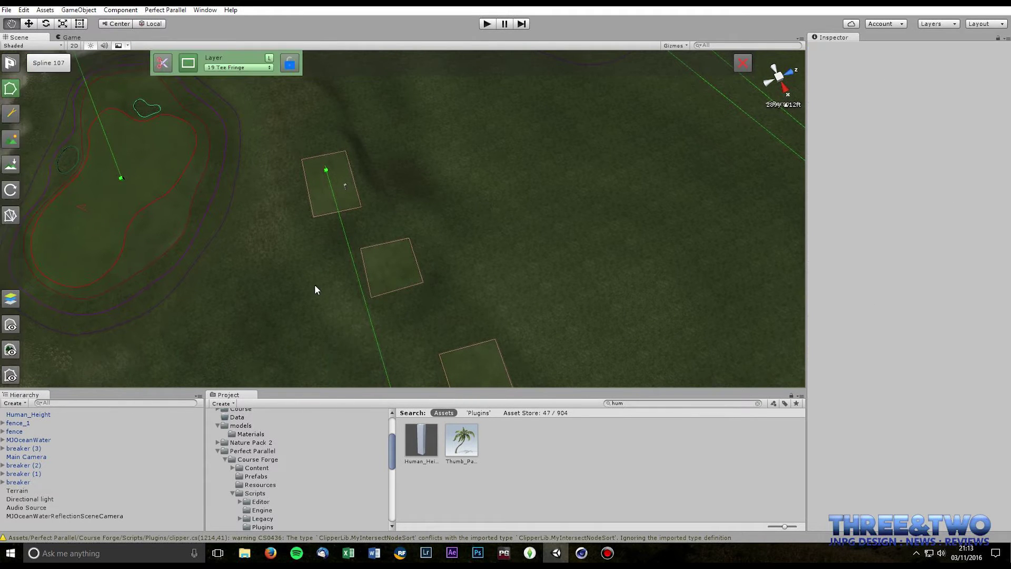
pyautogui.press('Escape')
pyautogui.scroll(5, 423, 285)
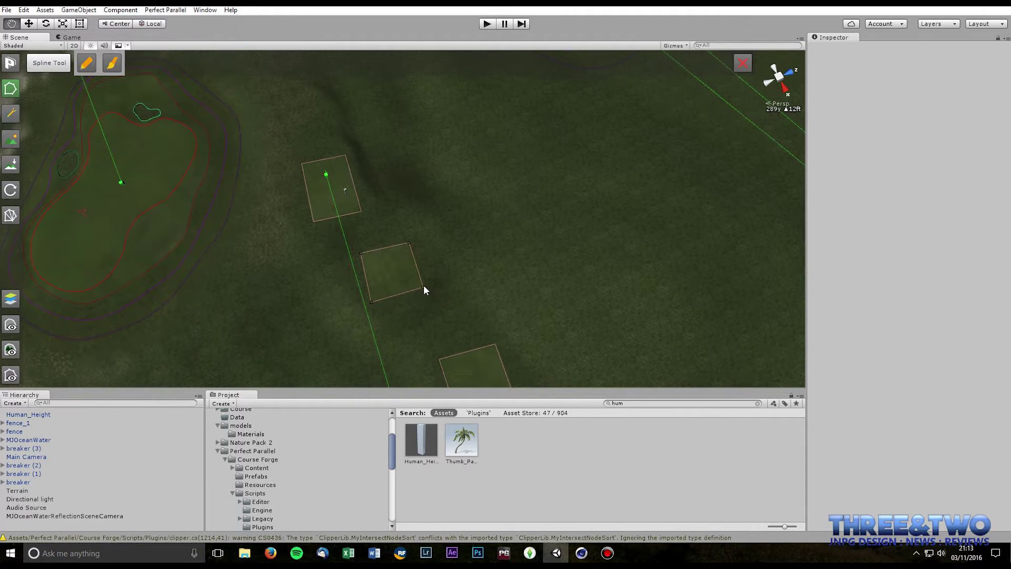
pyautogui.scroll(2, 430, 319)
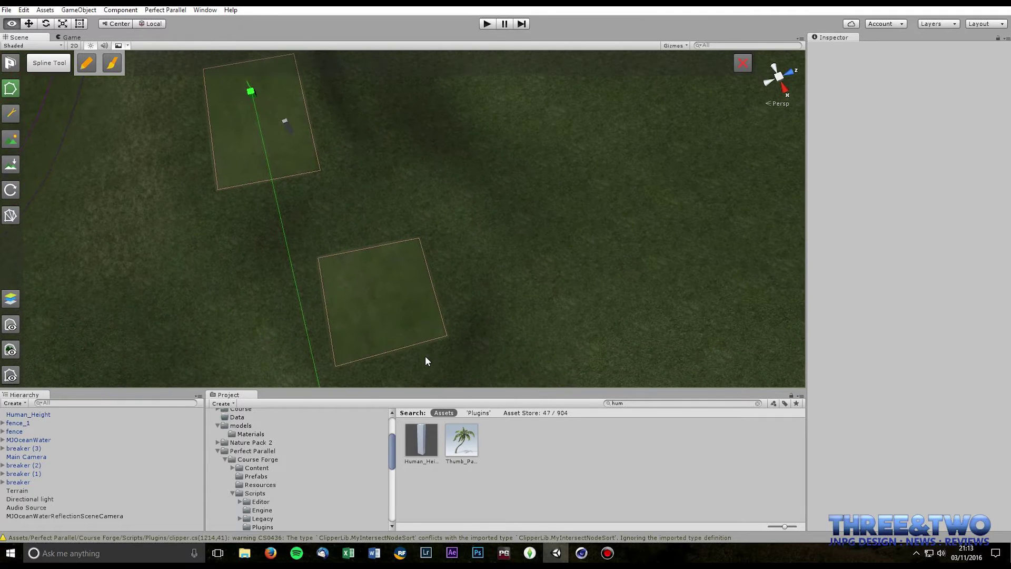
pyautogui.click(418, 235)
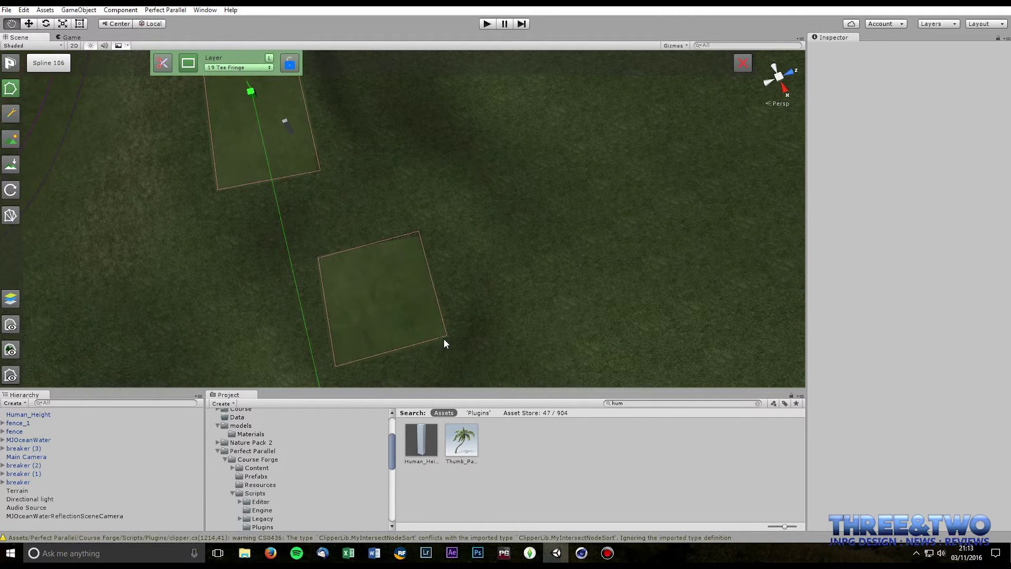
pyautogui.moveTo(449, 334); pyautogui.dragTo(451, 336)
pyautogui.moveTo(318, 260); pyautogui.dragTo(314, 260)
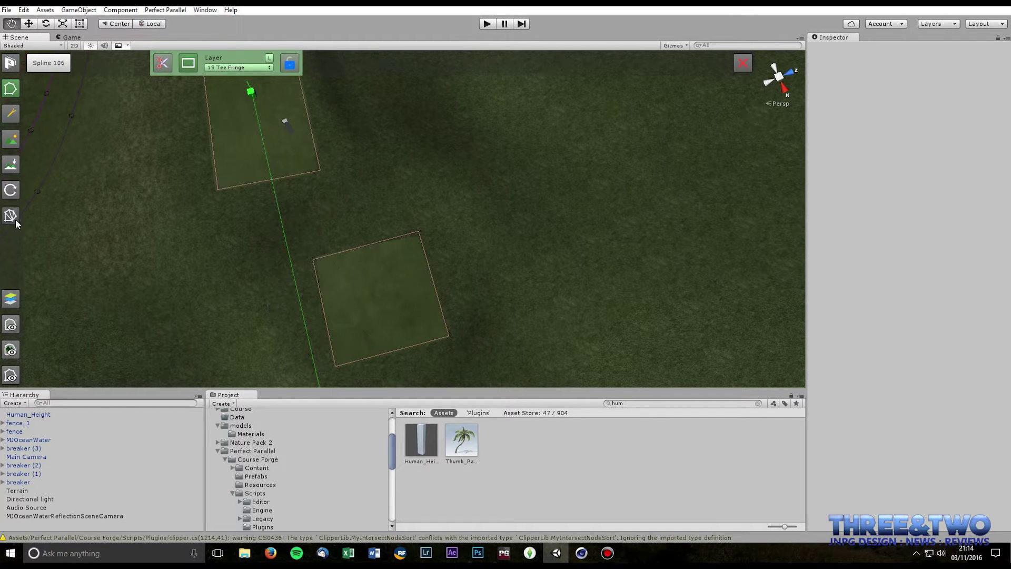
# Soften the hollows behind the existing tee with Smooth Height at brush size 12 and opacity 29.
pyautogui.scroll(-5, 370, 276)
pyautogui.moveTo(390, 266); pyautogui.dragTo(268, 169, button='right')
pyautogui.press('Tab')
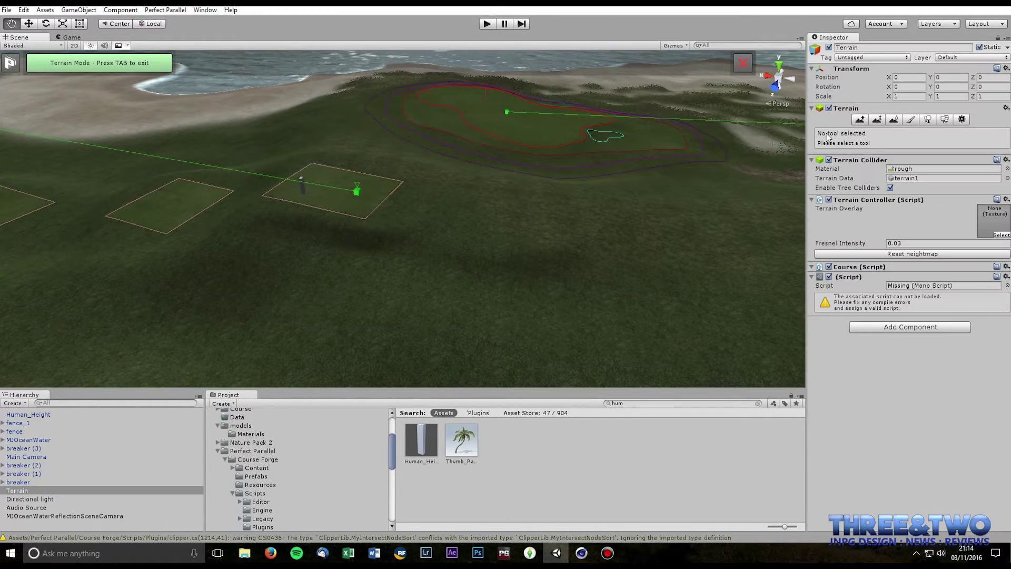
pyautogui.click(894, 119)
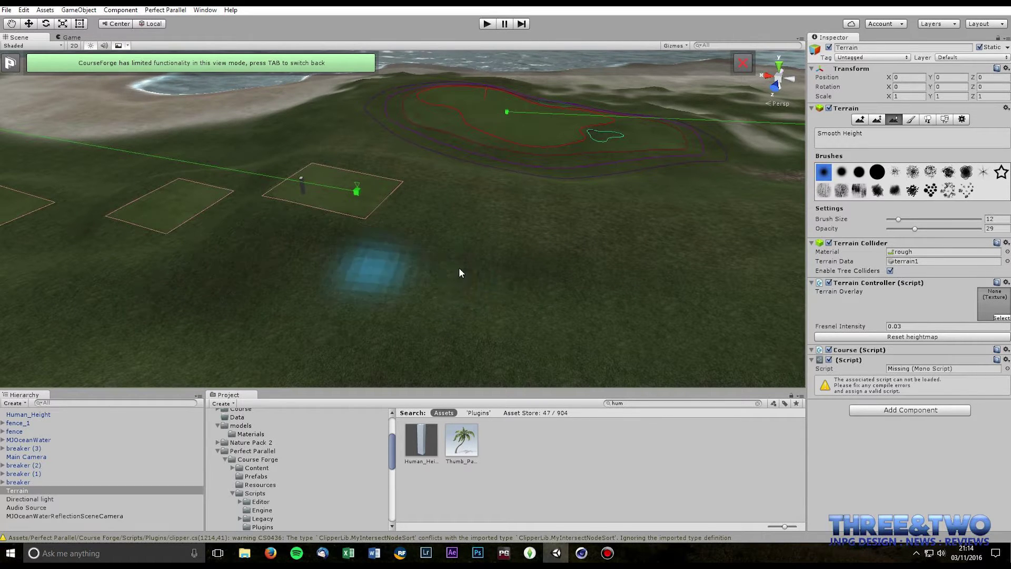
# Sculpt gentle undulations behind the existing tee with Raise / Lower Terrain at brush size 12, using opacity 1 and then 2.
pyautogui.click(859, 119)
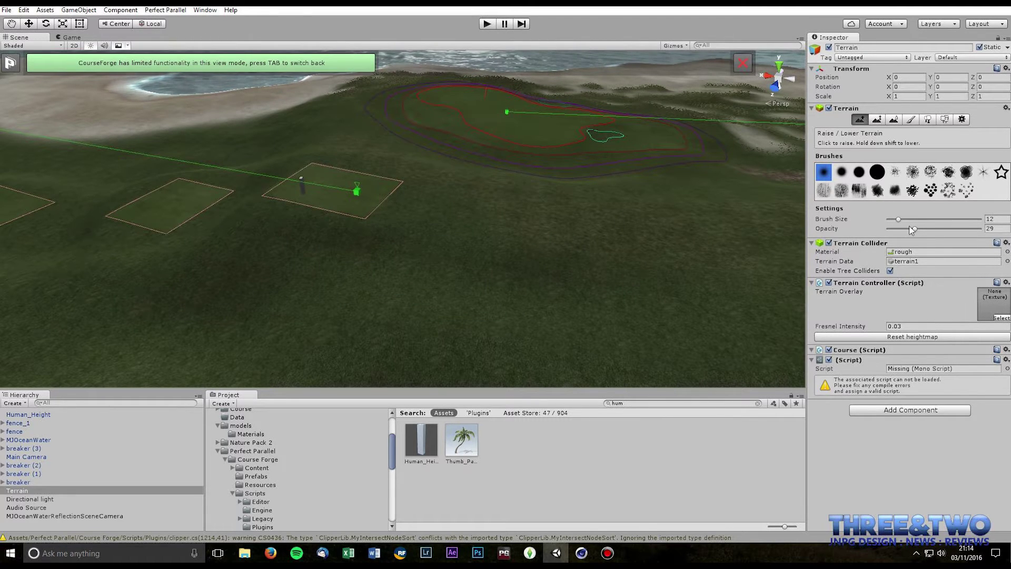
pyautogui.moveTo(915, 229); pyautogui.dragTo(891, 233)
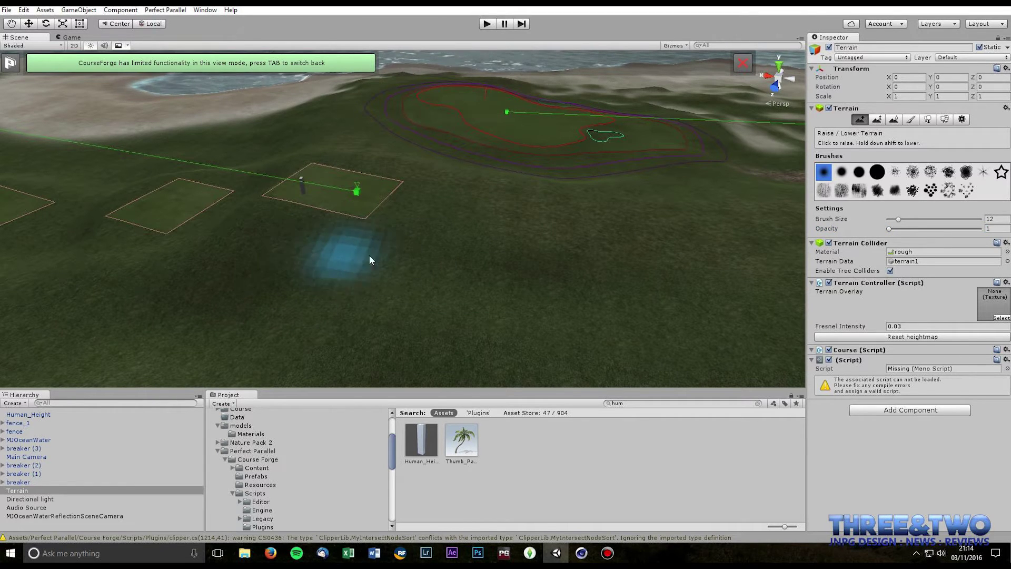
pyautogui.click(890, 228)
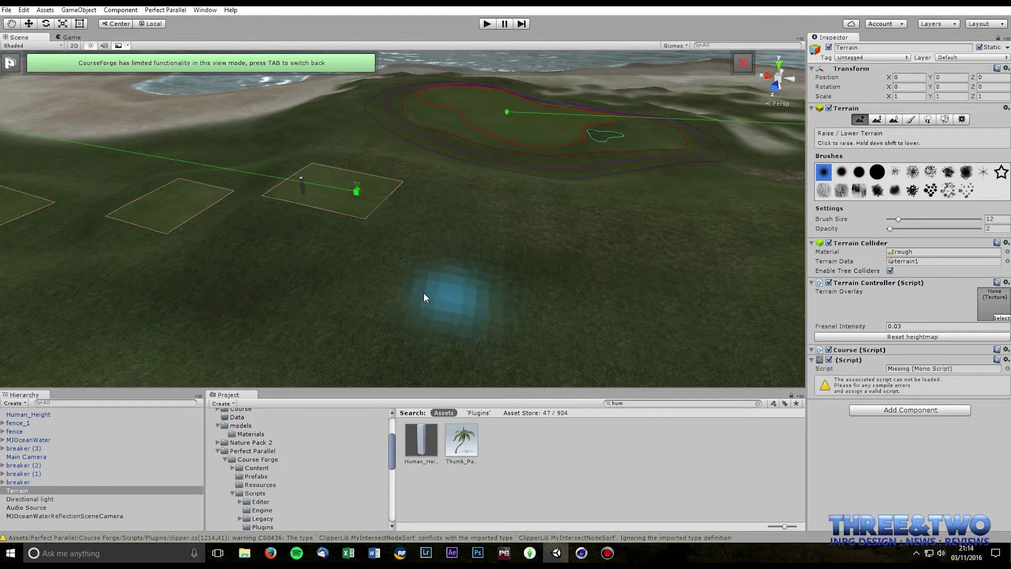
# Sculpt subtle undulations along the sandy side of the tees and between them with Raise / Lower Terrain at opacity 2.
pyautogui.moveTo(423, 292)
pyautogui.mouseDown(button='right')
pyautogui.moveTo(195, 283)
pyautogui.moveTo(360, 292)
pyautogui.moveTo(253, 230)
pyautogui.moveTo(316, 241)
pyautogui.mouseUp(button='right')
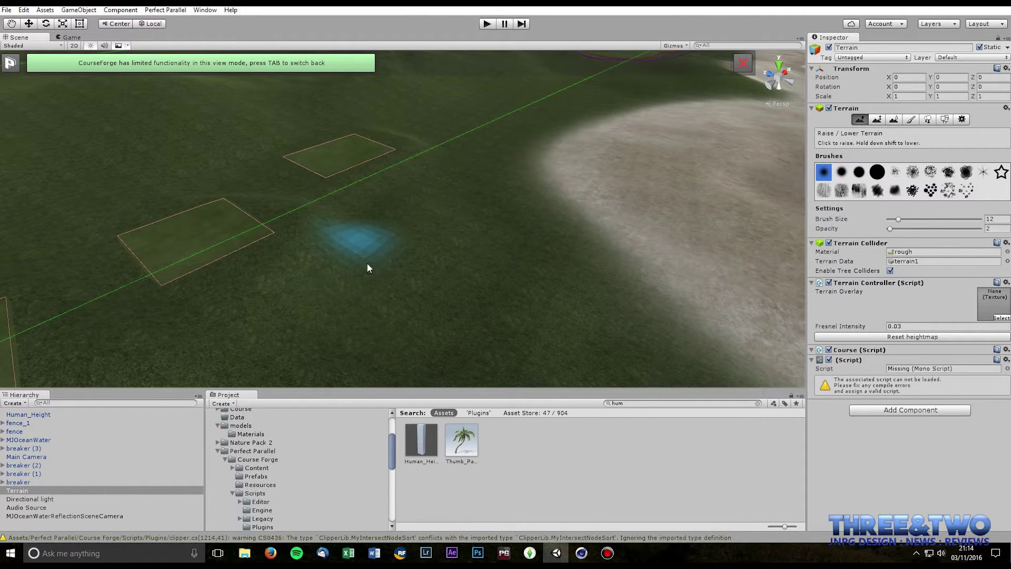
pyautogui.moveTo(367, 262)
pyautogui.mouseDown(button='right')
pyautogui.moveTo(376, 254)
pyautogui.moveTo(337, 214)
pyautogui.mouseUp(button='right')
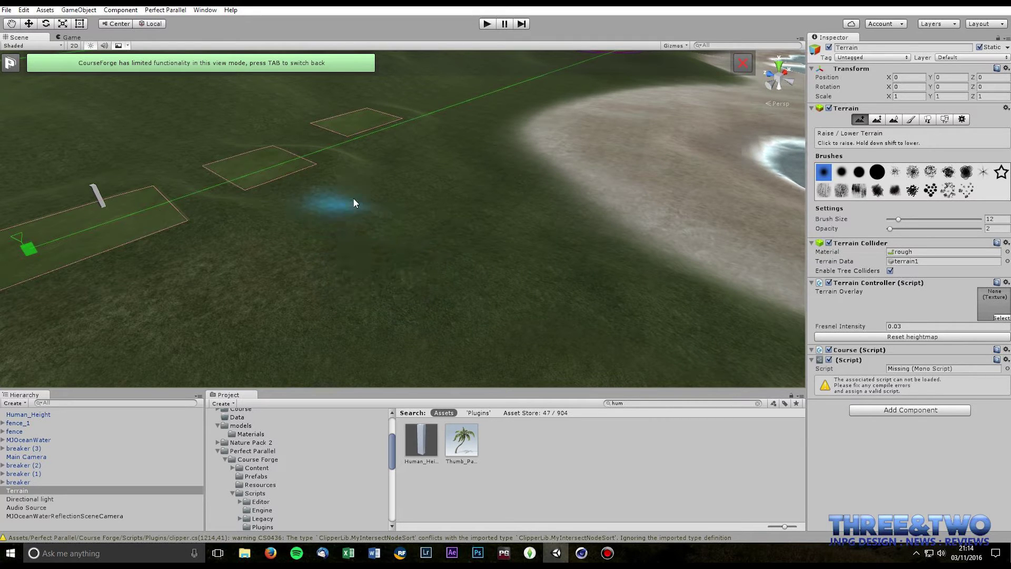
pyautogui.moveTo(535, 206); pyautogui.dragTo(337, 201, button='right')
pyautogui.moveTo(336, 201); pyautogui.dragTo(255, 196, button='middle')
pyautogui.scroll(2, 258, 198)
pyautogui.moveTo(315, 227); pyautogui.dragTo(280, 239, button='right')
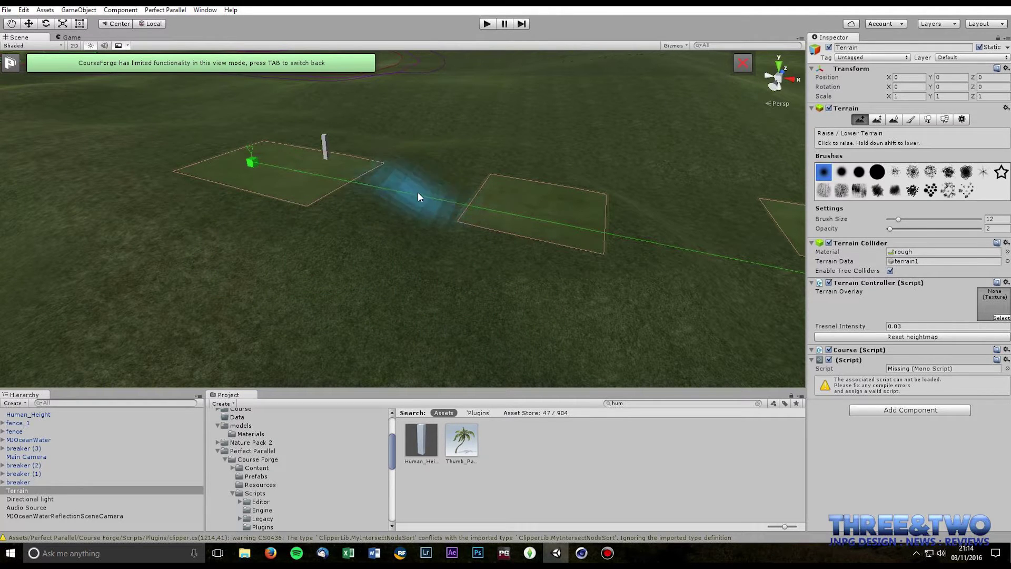
pyautogui.press('Tab')
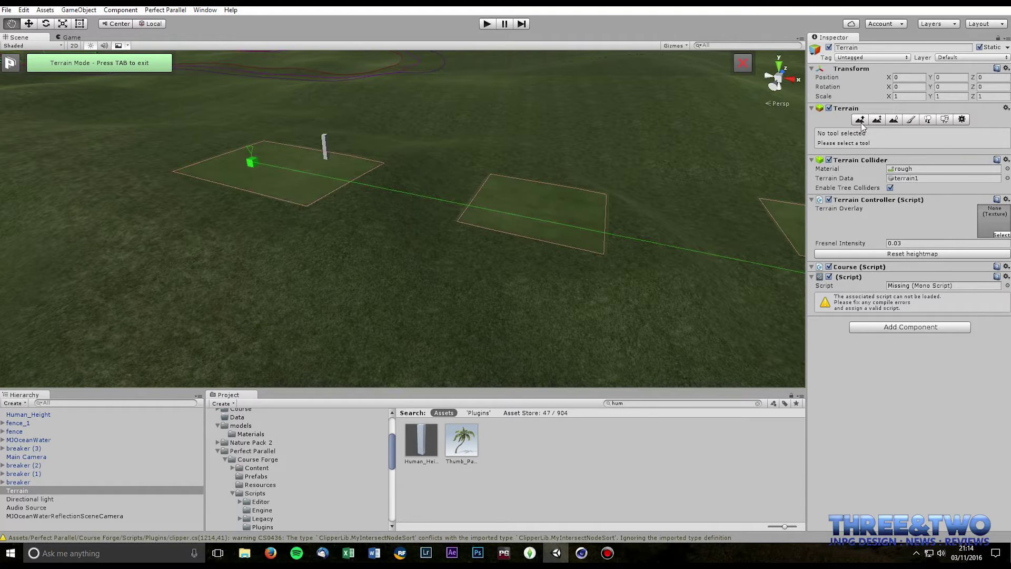
pyautogui.press('Tab')
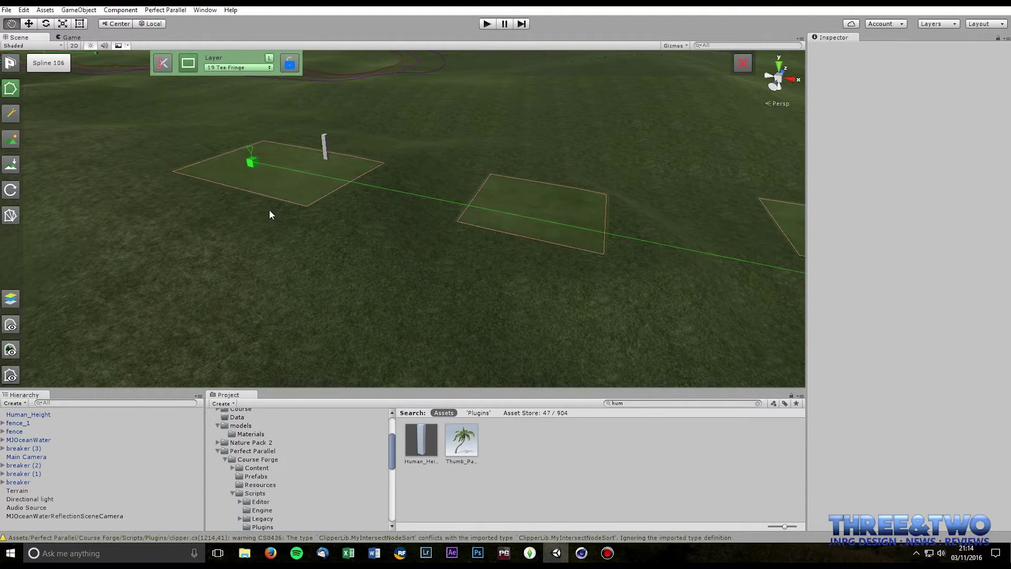
# Shift the existing tee's spline slightly away from the middle tee and rebuild the changed splines.
pyautogui.click(305, 207)
pyautogui.moveTo(301, 205); pyautogui.dragTo(290, 201)
pyautogui.click(11, 216)
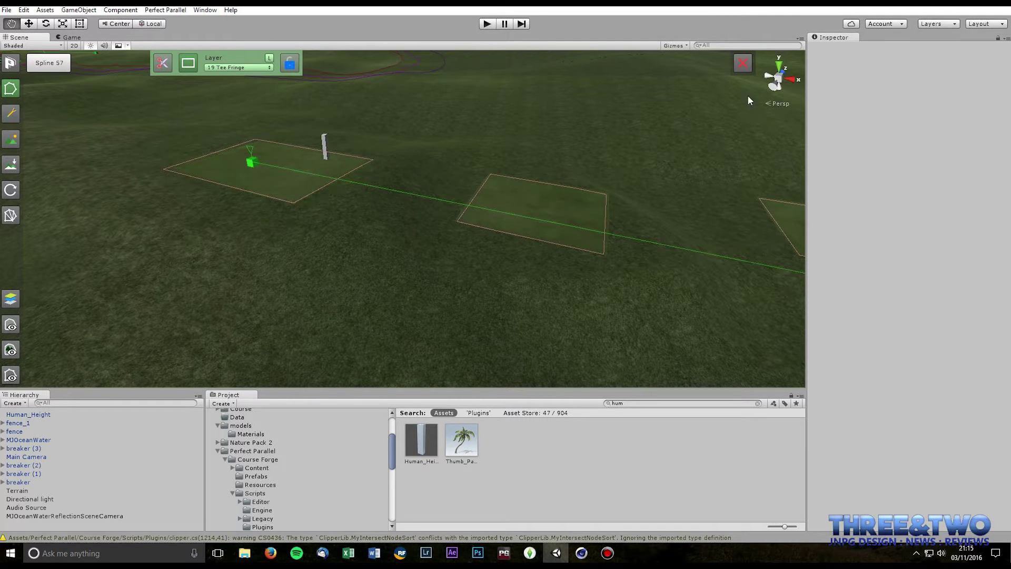
# Smooth the terrain in front of the existing tee with Smooth Height at brush size 8 and opacity 27.
pyautogui.press('Tab')
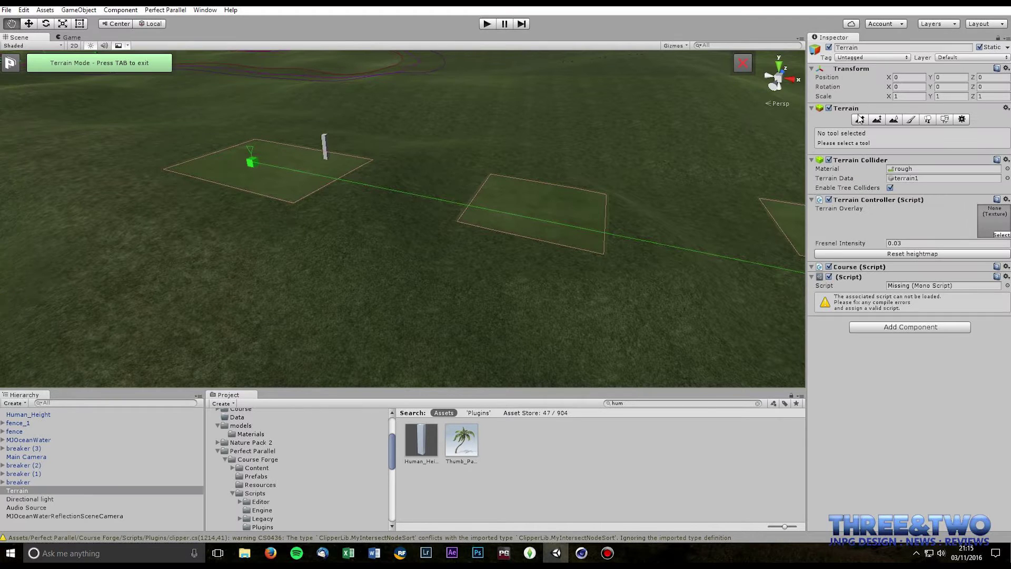
pyautogui.click(894, 119)
pyautogui.moveTo(900, 229)
pyautogui.mouseDown()
pyautogui.moveTo(912, 229)
pyautogui.moveTo(895, 220)
pyautogui.mouseUp()
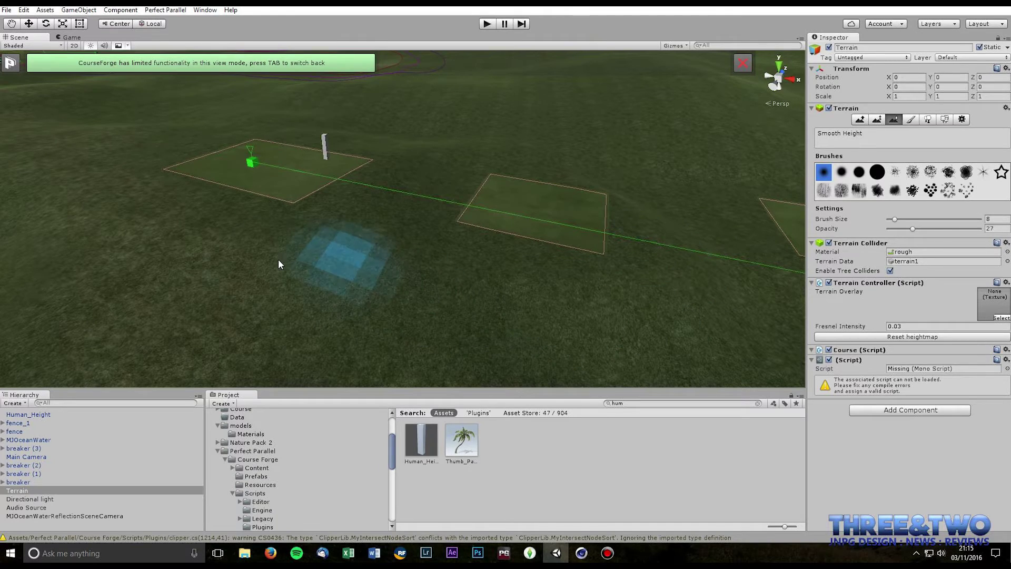
pyautogui.keyDown('alt'); pyautogui.moveTo(685, 307); pyautogui.dragTo(459, 316); pyautogui.keyUp('alt')
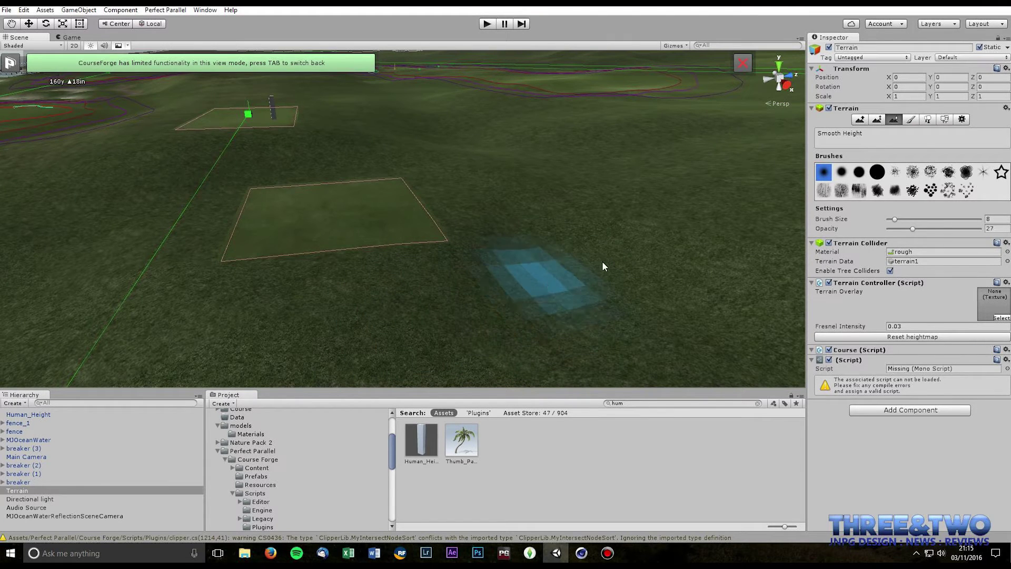
# Sample the middle tee's height, paint the ground beside it to that level with Paint Height, and soften the edge with Smooth Height.
pyautogui.click(877, 119)
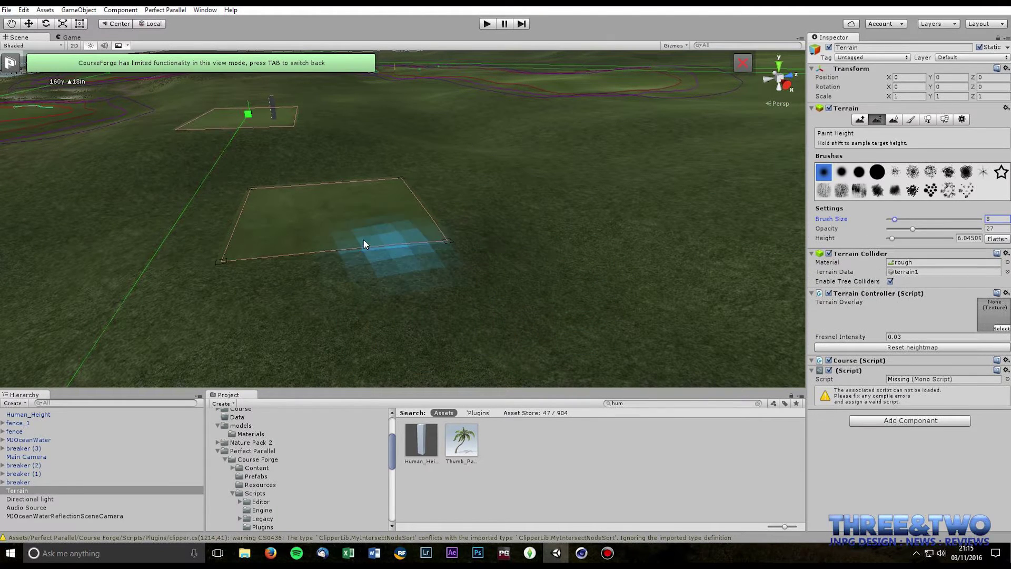
pyautogui.keyDown('shift'); pyautogui.click(347, 222); pyautogui.keyUp('shift')
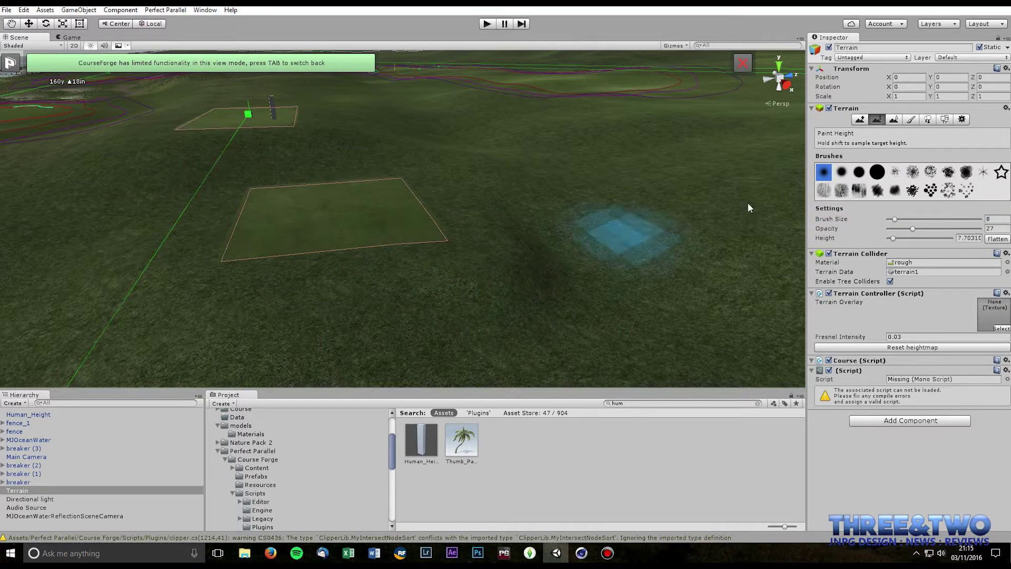
pyautogui.click(893, 120)
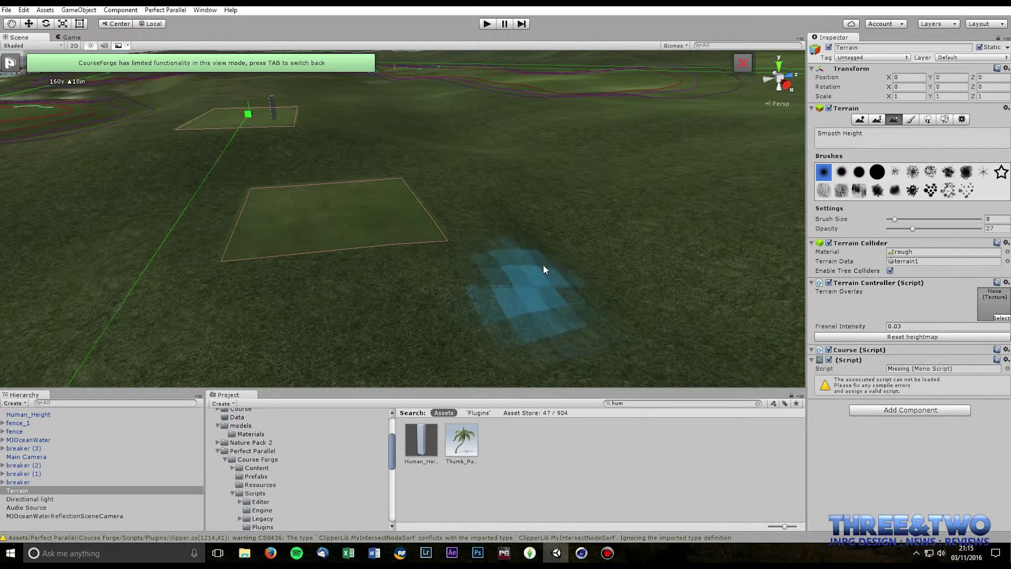
# View the three tees from above and draw a closed SemiRough spline around the existing tee.
pyautogui.scroll(-5, 653, 255)
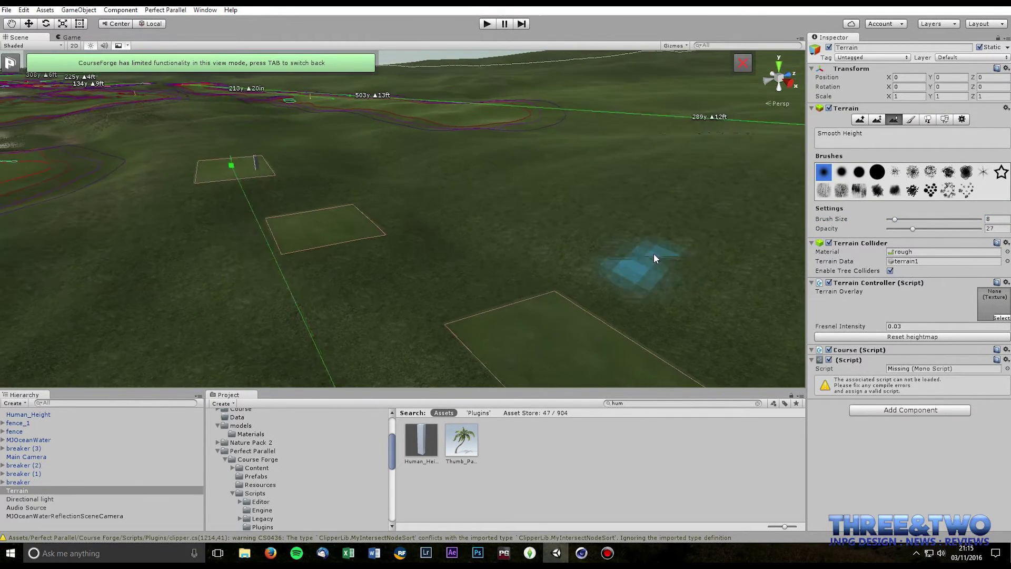
pyautogui.moveTo(654, 258); pyautogui.dragTo(673, 226, button='right')
pyautogui.moveTo(672, 226); pyautogui.dragTo(684, 106, button='middle')
pyautogui.moveTo(569, 220); pyautogui.dragTo(461, 337, button='right')
pyautogui.scroll(-3, 495, 263)
pyautogui.moveTo(505, 243); pyautogui.dragTo(481, 311, button='middle')
pyautogui.moveTo(481, 311); pyautogui.dragTo(492, 337, button='right')
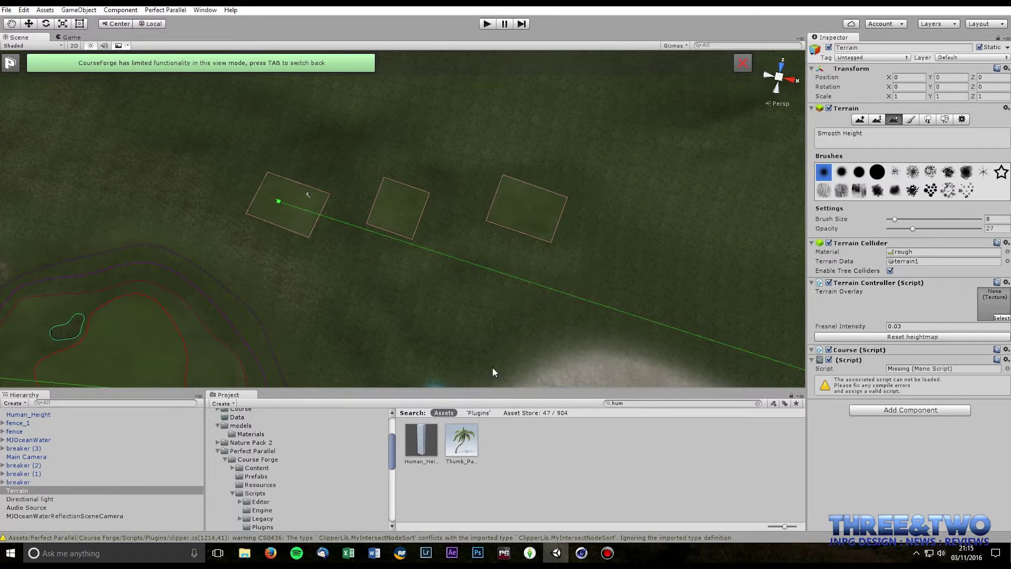
pyautogui.press('Tab')
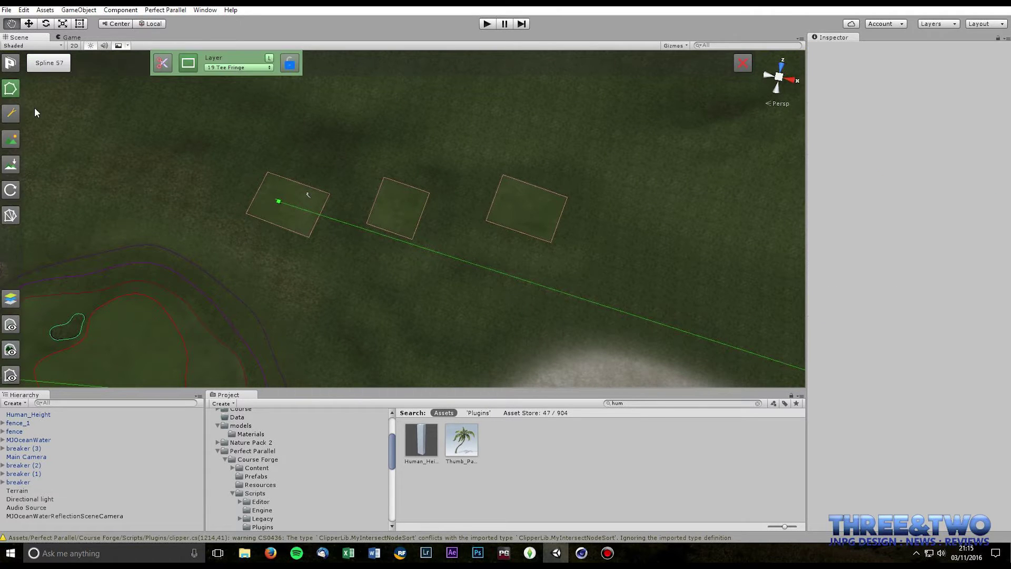
pyautogui.click(12, 90)
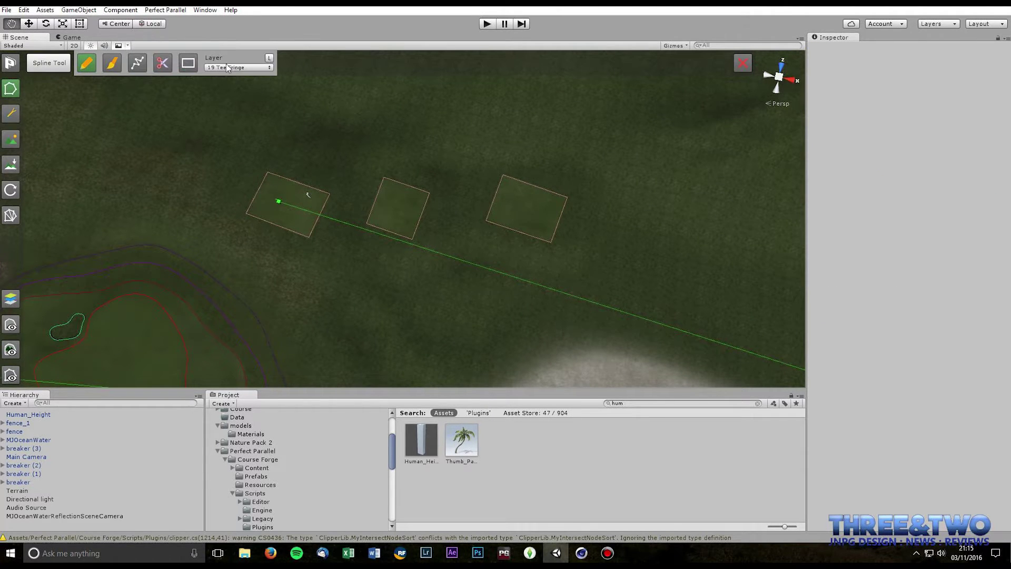
pyautogui.click(234, 67)
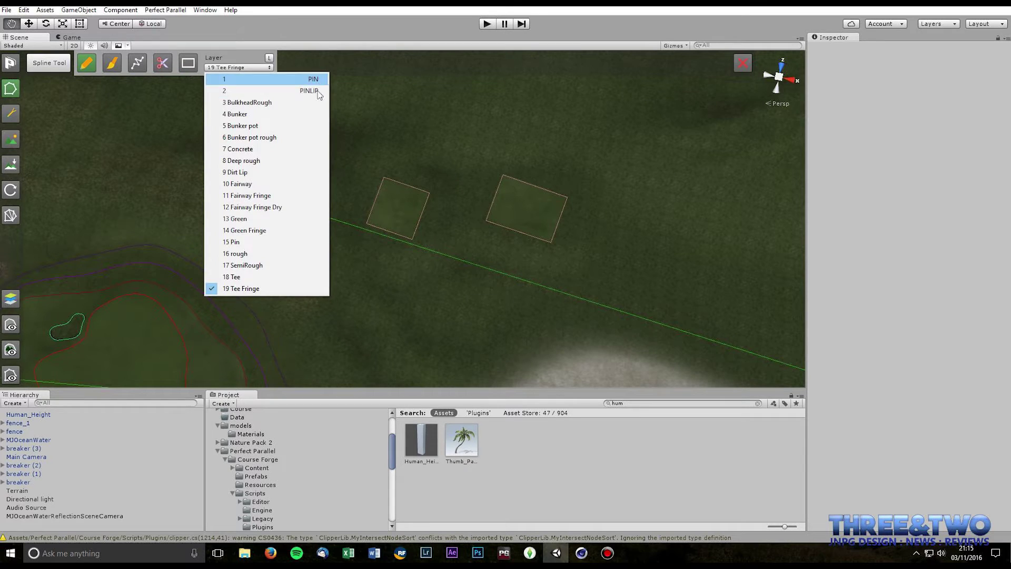
pyautogui.click(247, 266)
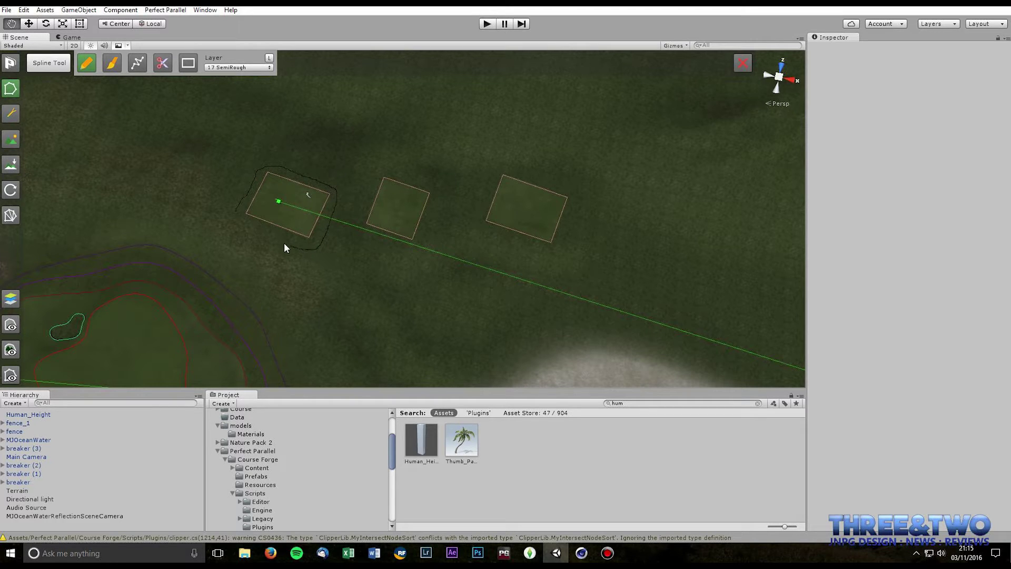
pyautogui.click(238, 220)
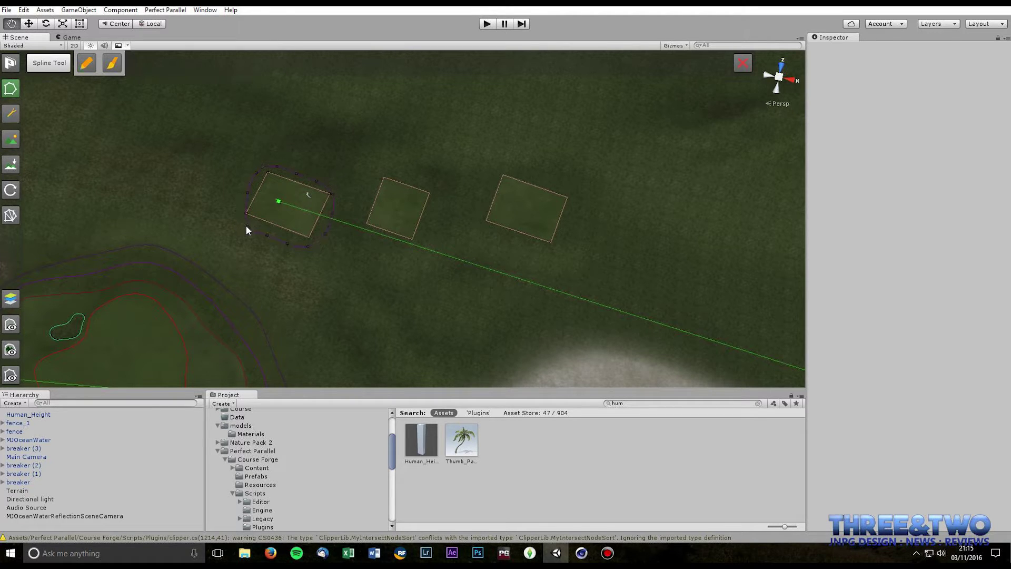
# Move the corner nodes of the existing tee's SemiRough spline outward to square up its outline.
pyautogui.click(246, 227)
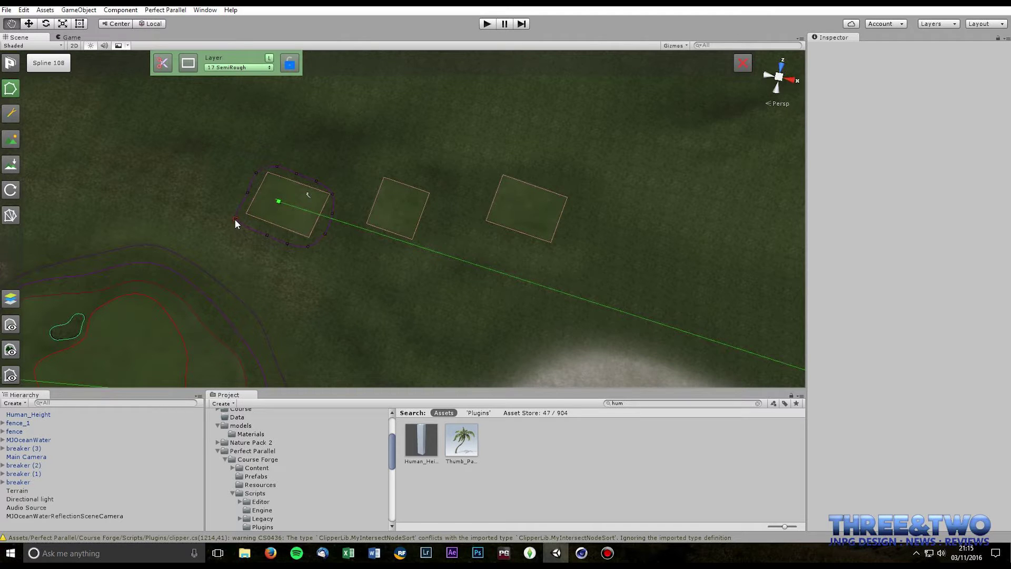
pyautogui.moveTo(305, 244); pyautogui.dragTo(314, 252, button='middle')
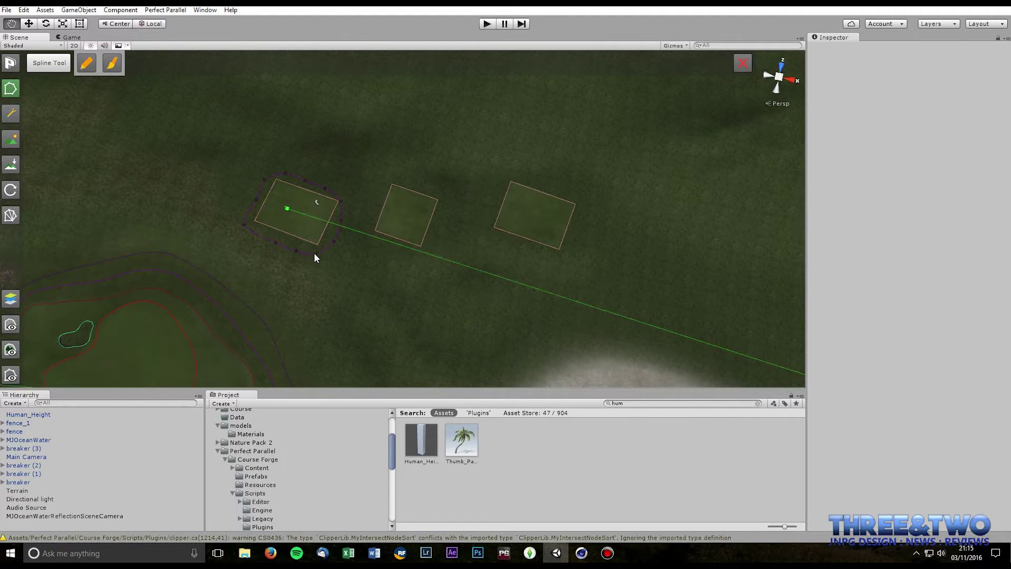
pyautogui.click(339, 218)
# Draw a closed SemiRough spline around the middle tee and adjust its nodes to follow the tee's corners.
pyautogui.click(87, 64)
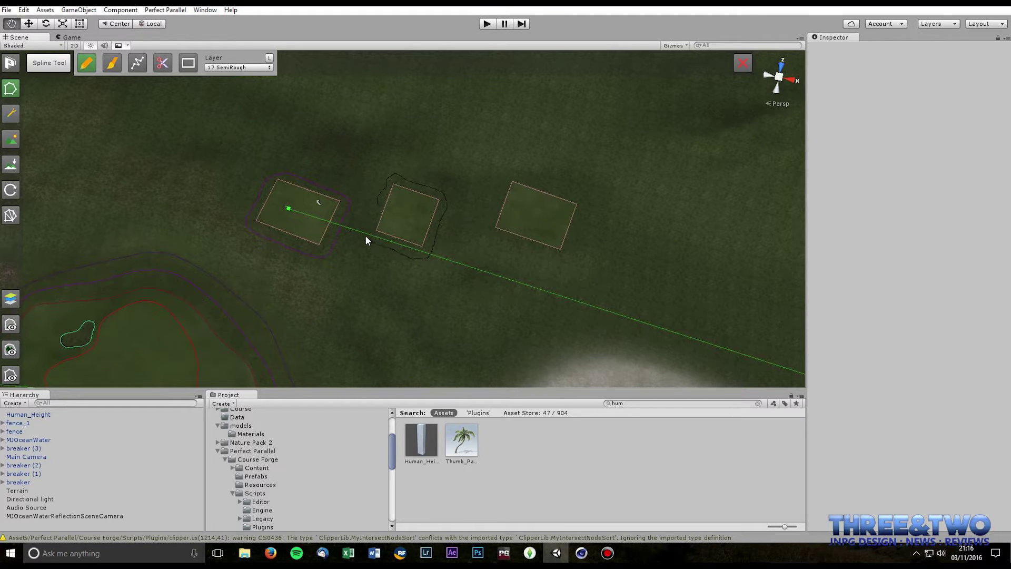
pyautogui.moveTo(369, 216); pyautogui.dragTo(378, 219)
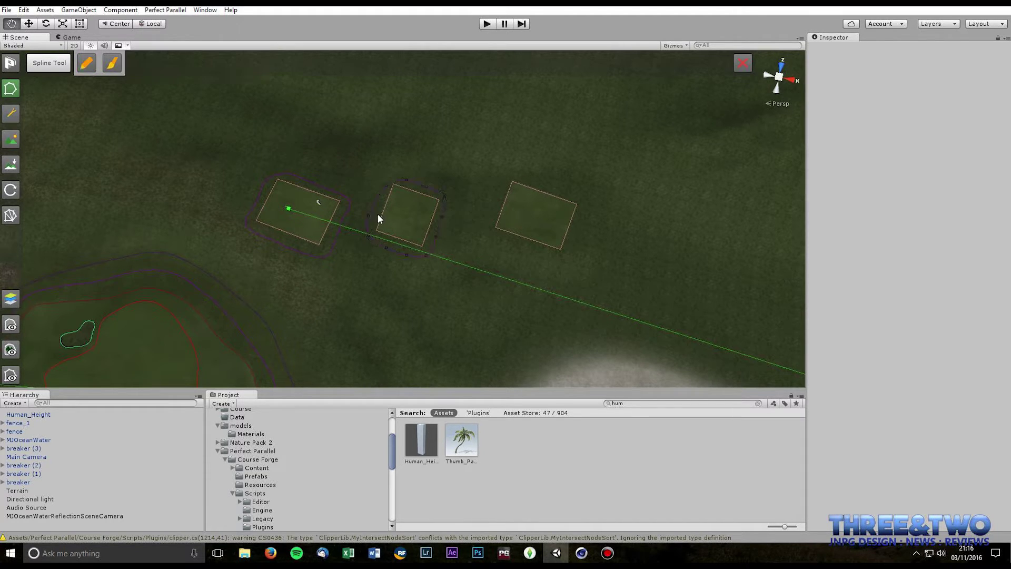
pyautogui.click(388, 185)
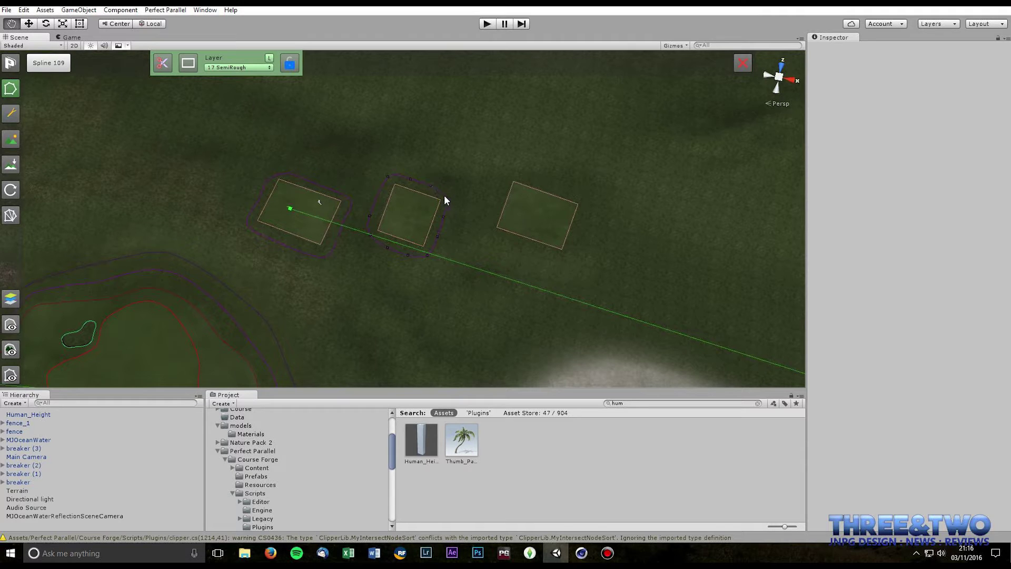
pyautogui.click(334, 163)
# Draw a closed SemiRough spline around the forward tee and pull its corner nodes outward.
pyautogui.click(86, 63)
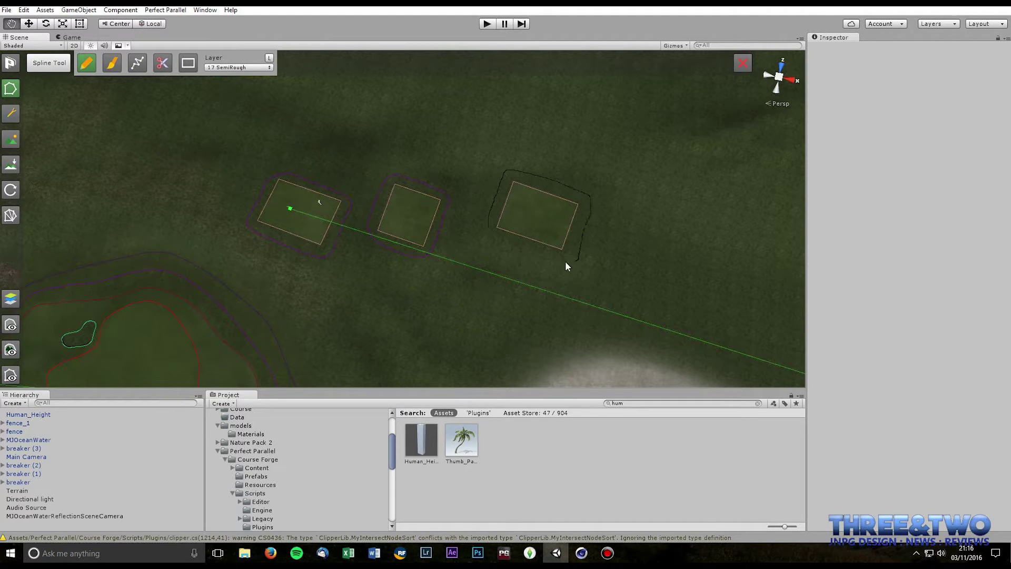
pyautogui.moveTo(492, 242); pyautogui.dragTo(486, 237)
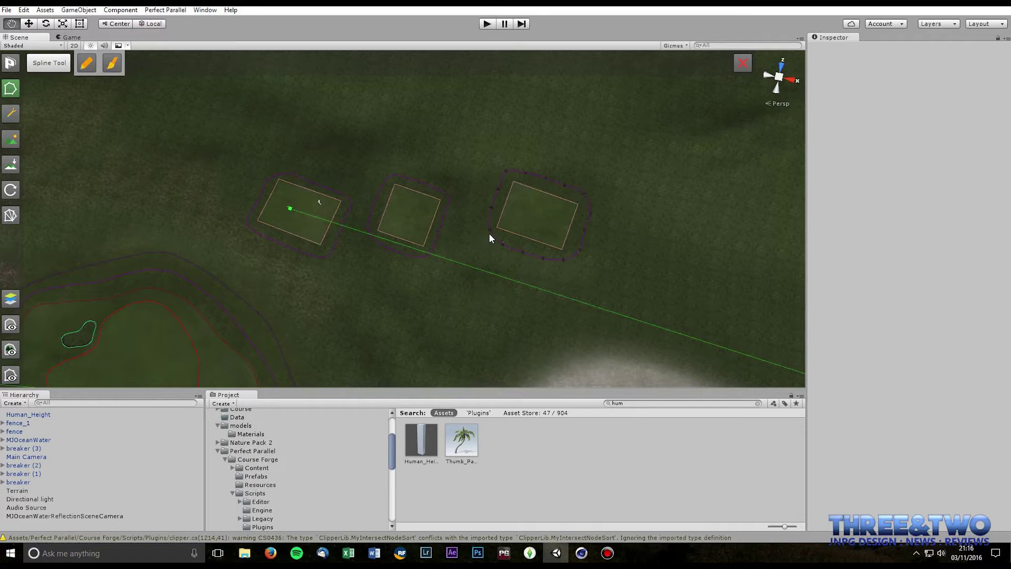
pyautogui.click(490, 231)
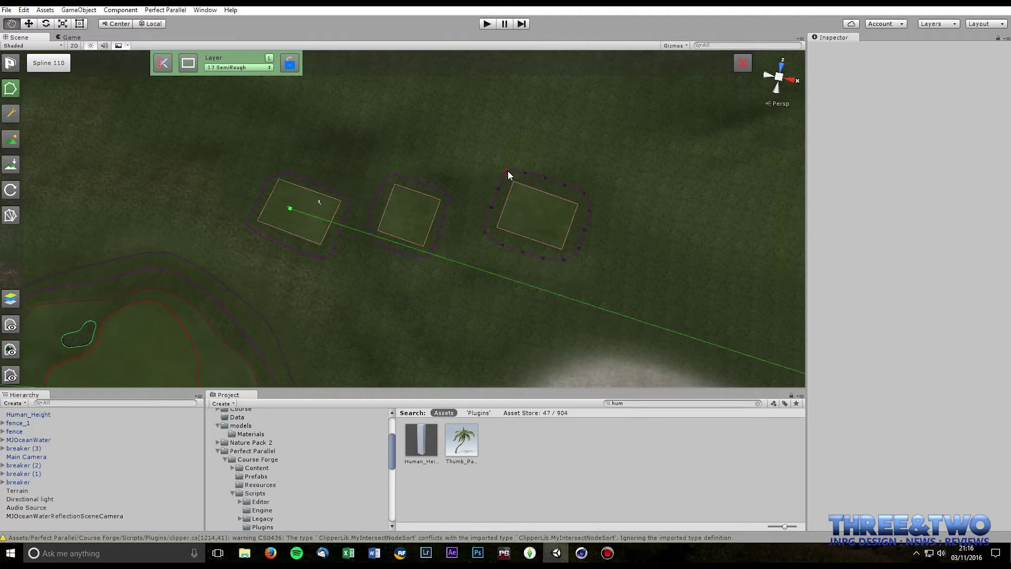
# Draw one closed Deep rough spline enclosing all three tees and their SemiRough outlines, and adjust its nodes.
pyautogui.click(10, 90)
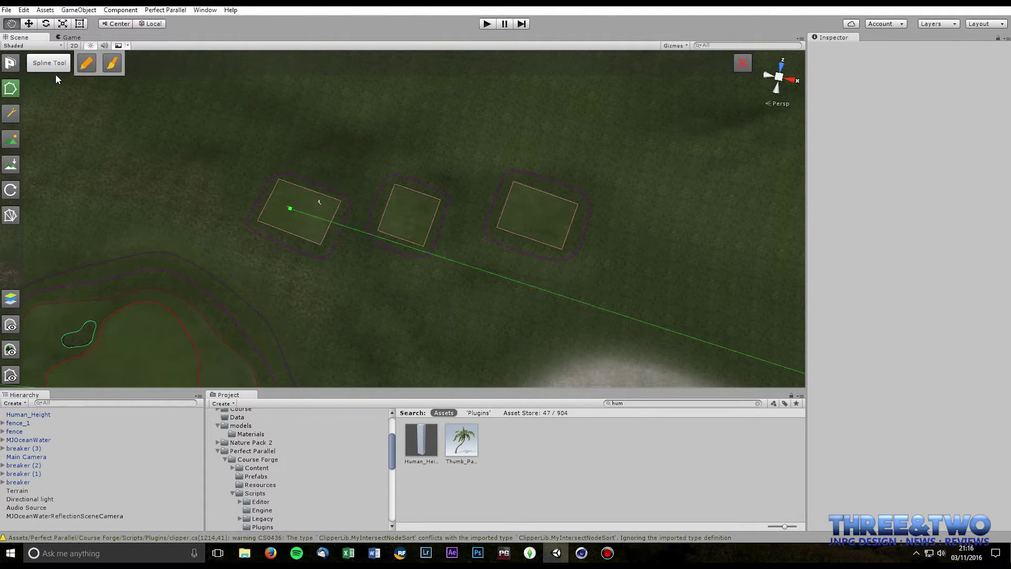
pyautogui.click(238, 68)
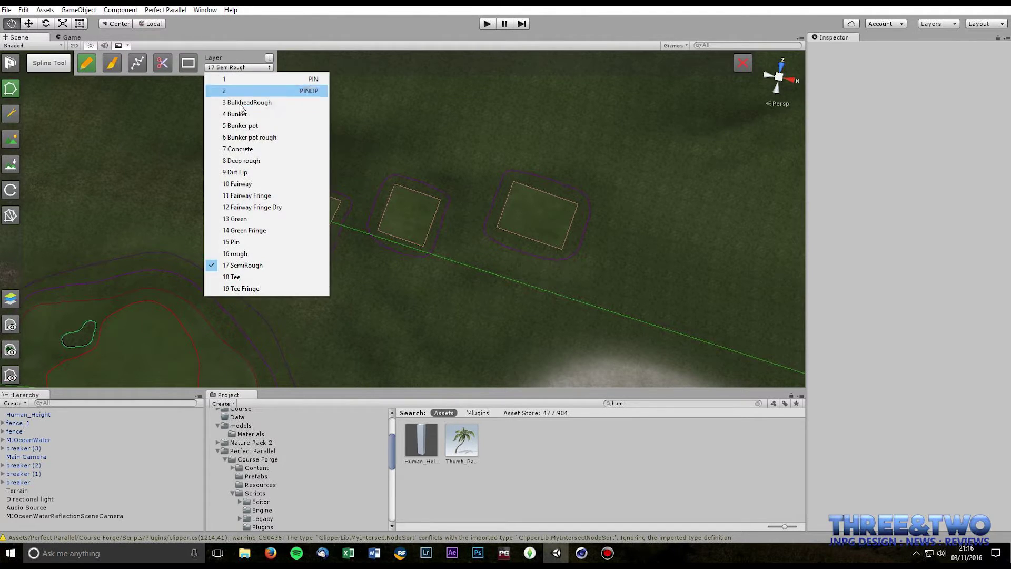
pyautogui.click(242, 161)
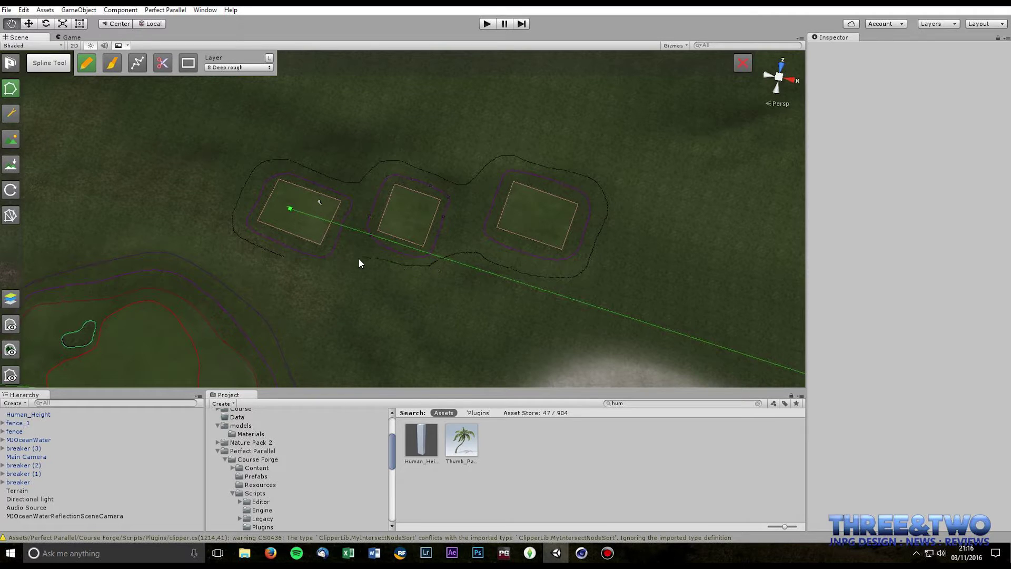
pyautogui.moveTo(325, 274)
pyautogui.mouseDown()
pyautogui.moveTo(308, 268)
pyautogui.moveTo(335, 269)
pyautogui.mouseUp()
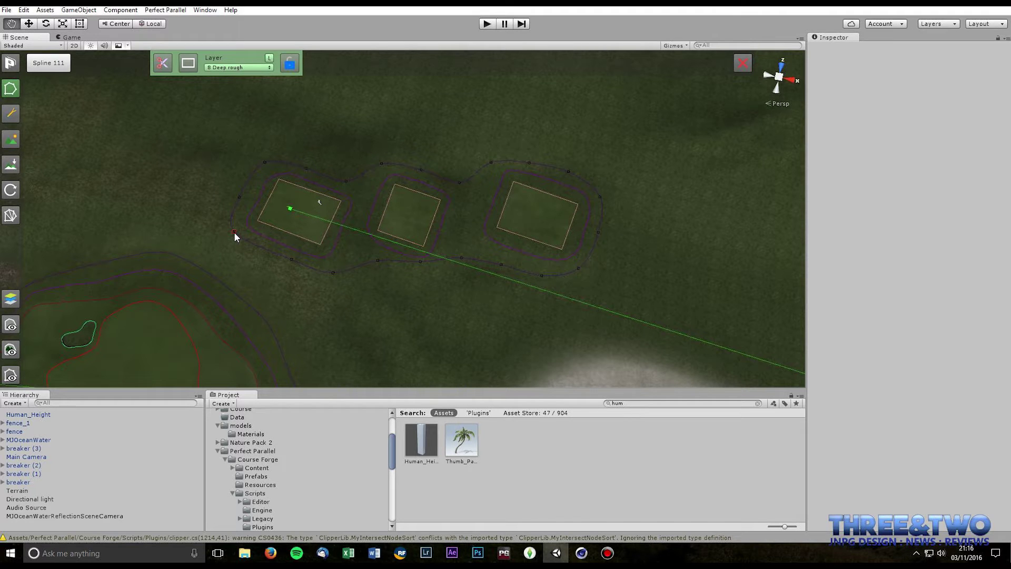
# Build the new SemiRough and Deep rough splines, check the tee surfaces up close, and rebuild them.
pyautogui.click(10, 215)
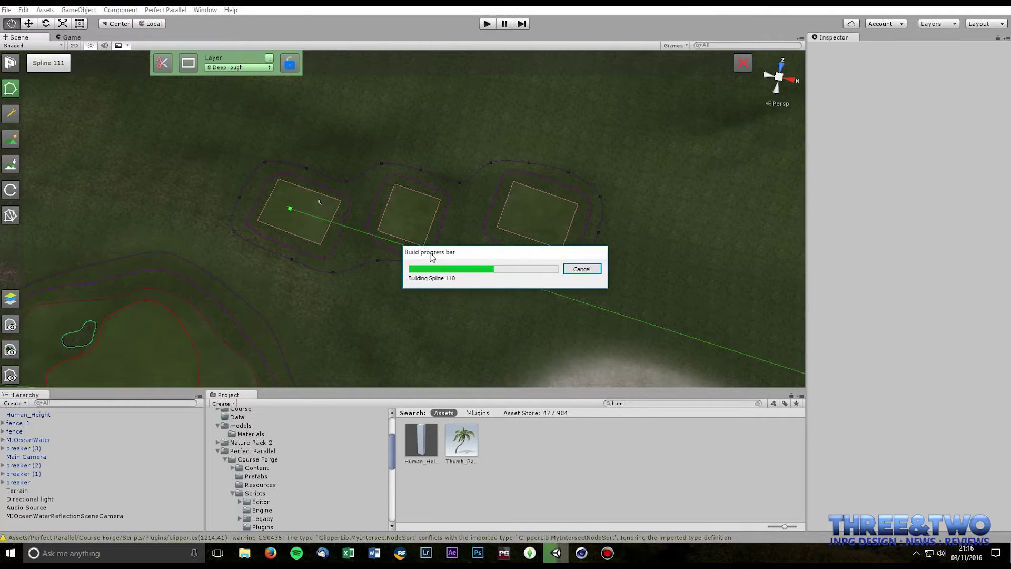
pyautogui.moveTo(540, 256); pyautogui.dragTo(431, 195, button='right')
pyautogui.moveTo(432, 195); pyautogui.dragTo(430, 160, button='middle')
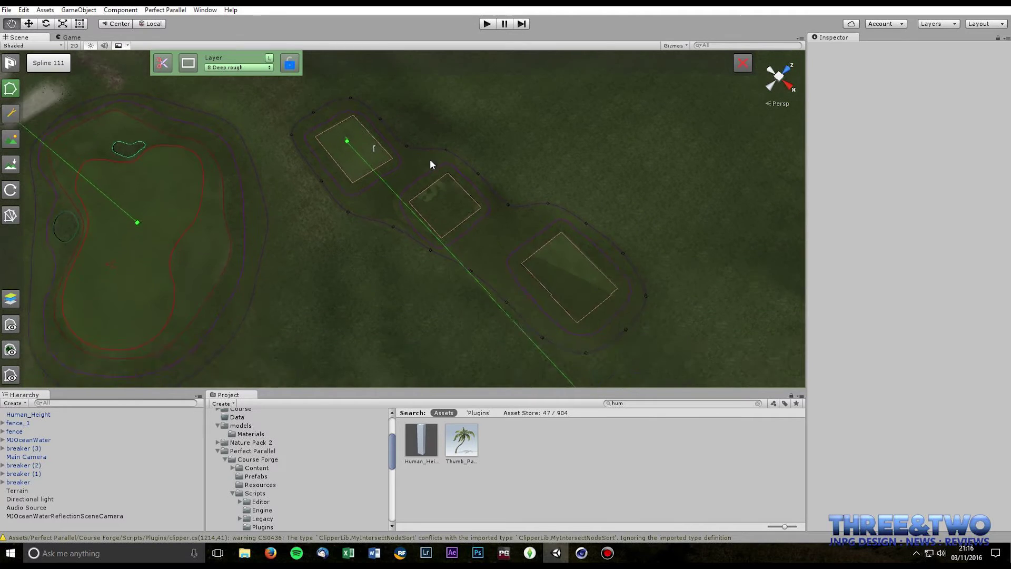
pyautogui.scroll(5, 431, 161)
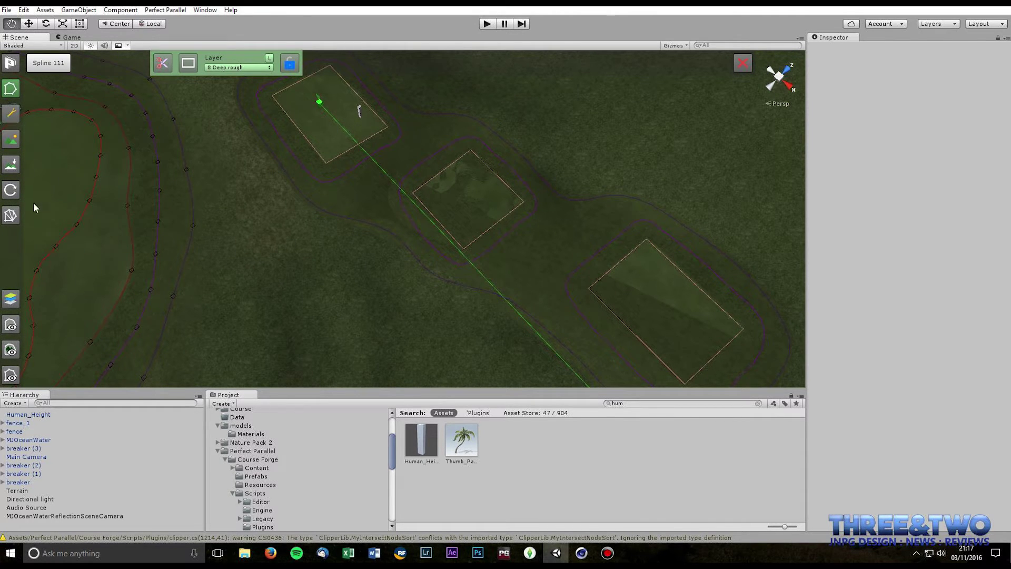
pyautogui.click(10, 215)
# Paint the terrain around the tees' Deep rough outline with the plain green grass texture at brush size 8 and opacity 100.
pyautogui.moveTo(428, 221); pyautogui.dragTo(274, 79, button='middle')
pyautogui.moveTo(421, 94); pyautogui.dragTo(561, 304, button='right')
pyautogui.press('Tab')
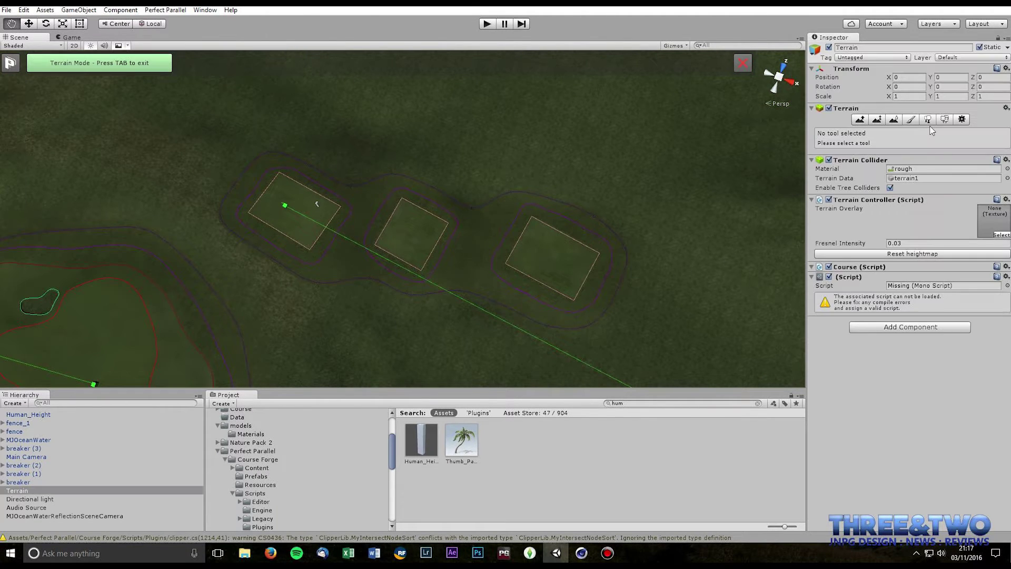
pyautogui.click(906, 119)
pyautogui.click(944, 269)
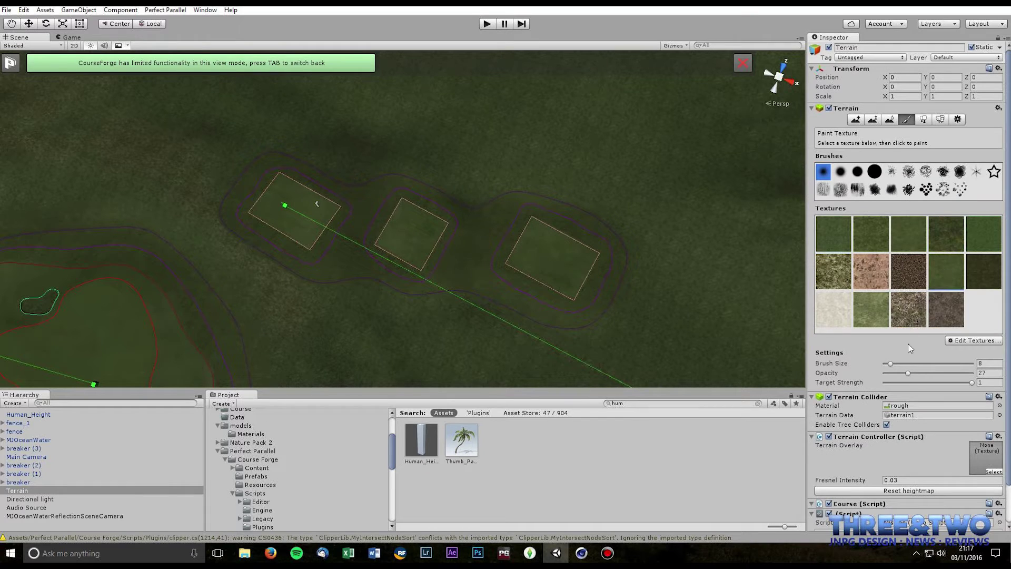
pyautogui.moveTo(908, 374); pyautogui.dragTo(975, 374)
pyautogui.click(530, 181)
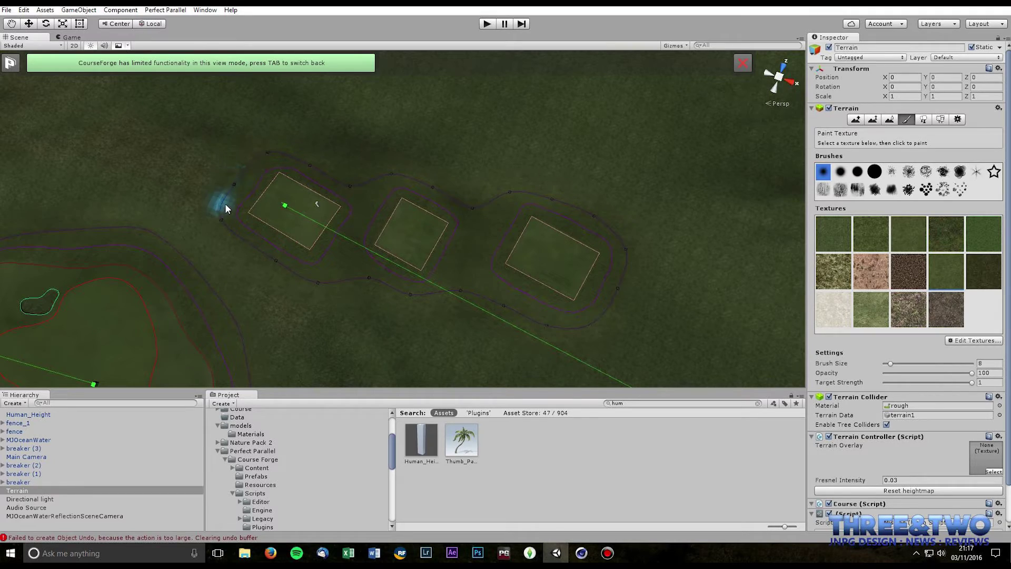
# Hide the spline outlines and examine how the three tees and their rough surrounds blend into the terrain.
pyautogui.press('Tab')
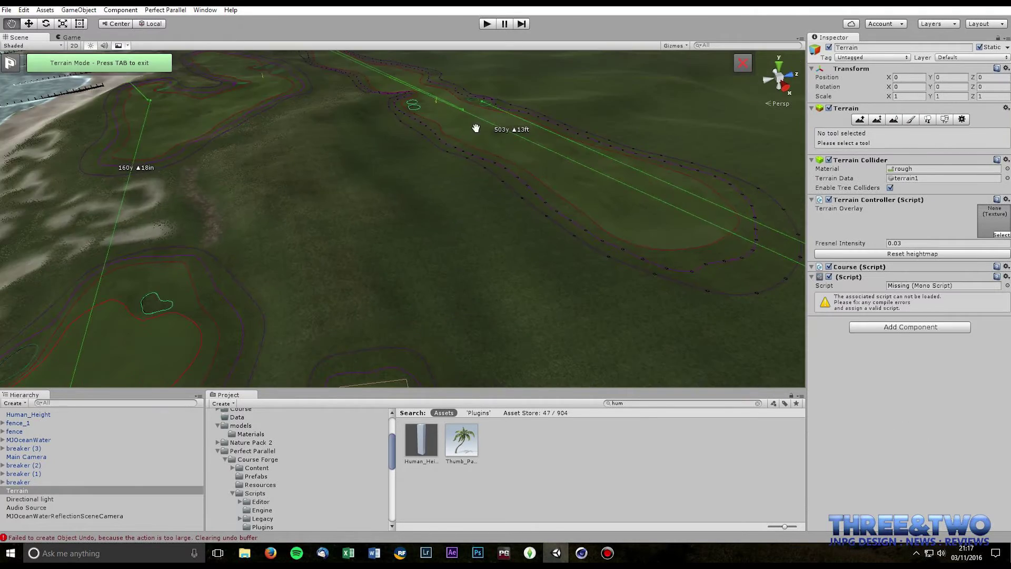
pyautogui.moveTo(477, 128); pyautogui.dragTo(451, 30, button='middle')
pyautogui.moveTo(440, 130); pyautogui.dragTo(305, 126, button='right')
pyautogui.scroll(-3, 435, 84)
pyautogui.press('Tab')
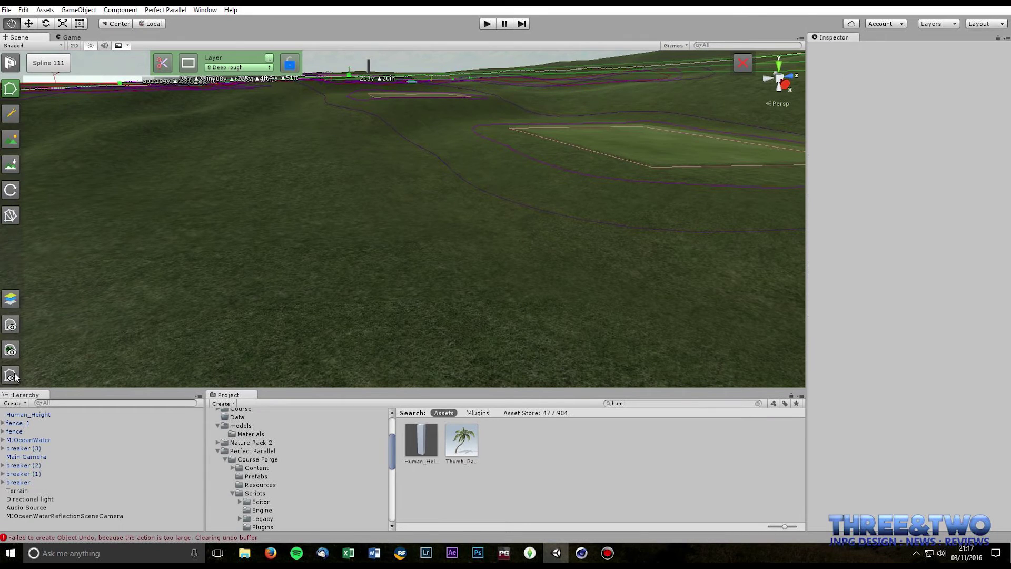
pyautogui.click(11, 374)
pyautogui.moveTo(214, 278); pyautogui.dragTo(419, 241, button='right')
pyautogui.scroll(5, 623, 223)
pyautogui.scroll(-5, 616, 230)
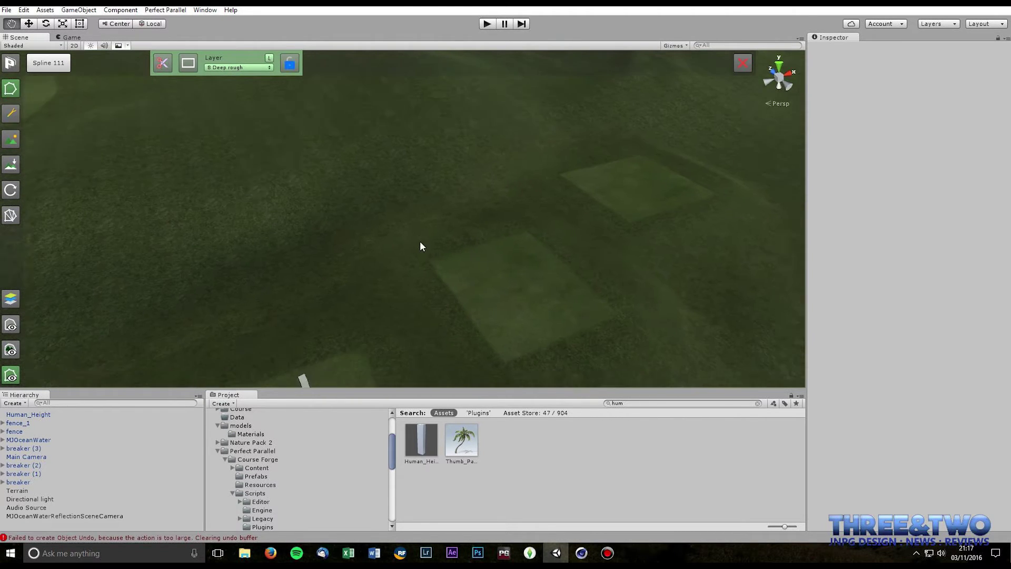
# Set up terrain texture painting with the pale sand texture, brush size 6, opacity 69 and target strength 0.637.
pyautogui.moveTo(421, 245); pyautogui.dragTo(221, 210)
pyautogui.scroll(-6, 489, 264)
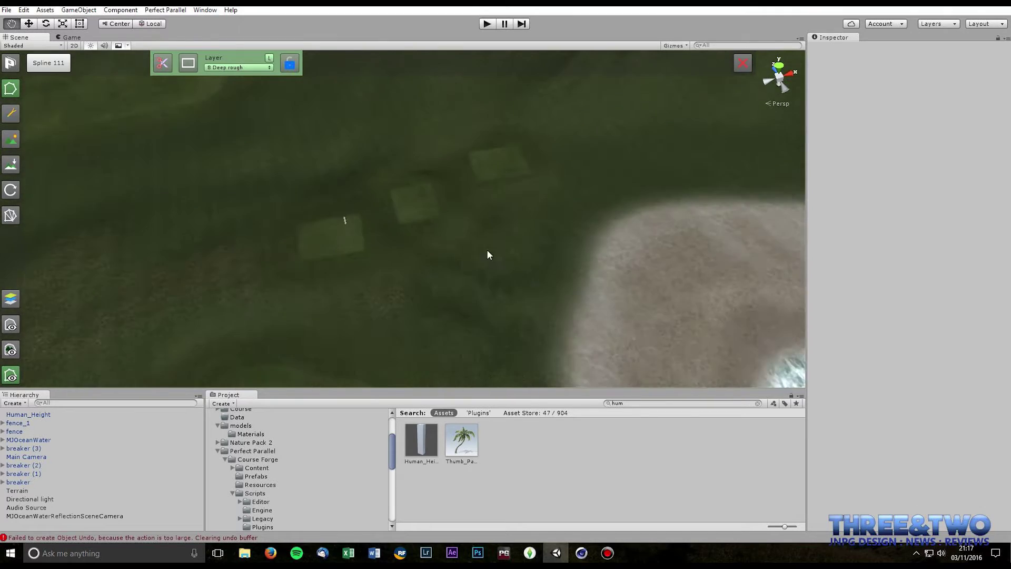
pyautogui.moveTo(544, 258); pyautogui.dragTo(426, 208, button='right')
pyautogui.press('Tab')
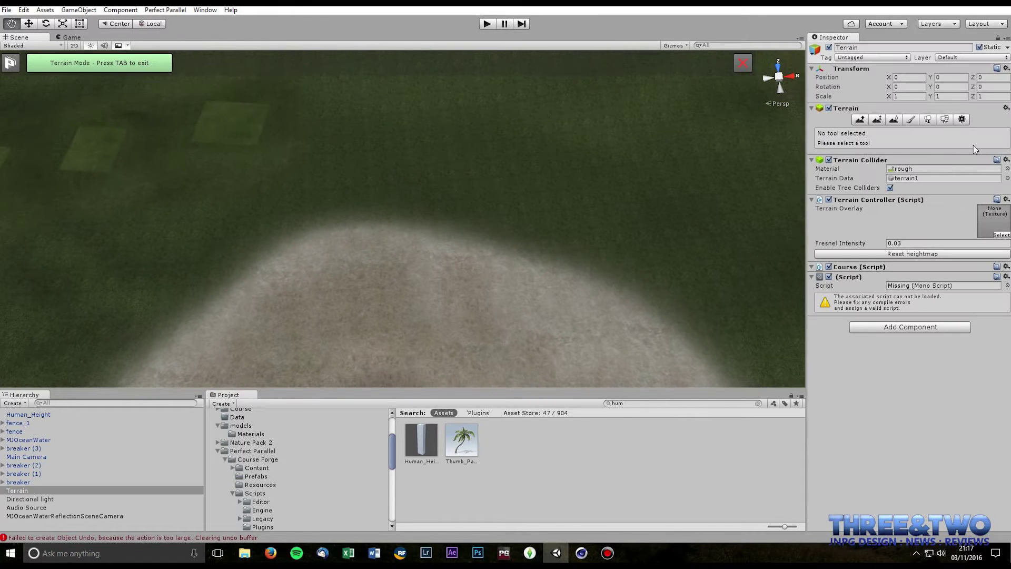
pyautogui.click(911, 120)
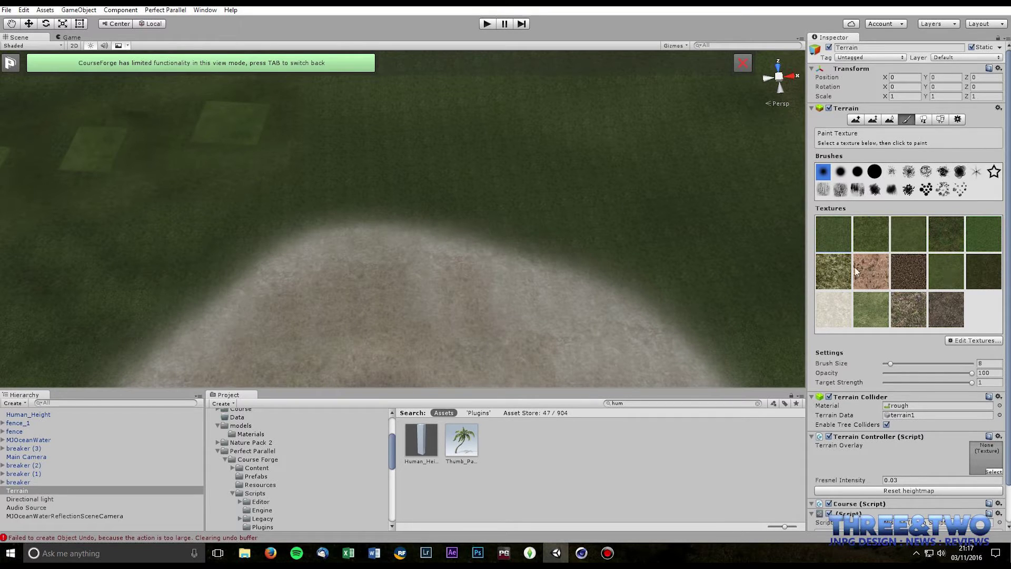
pyautogui.click(834, 305)
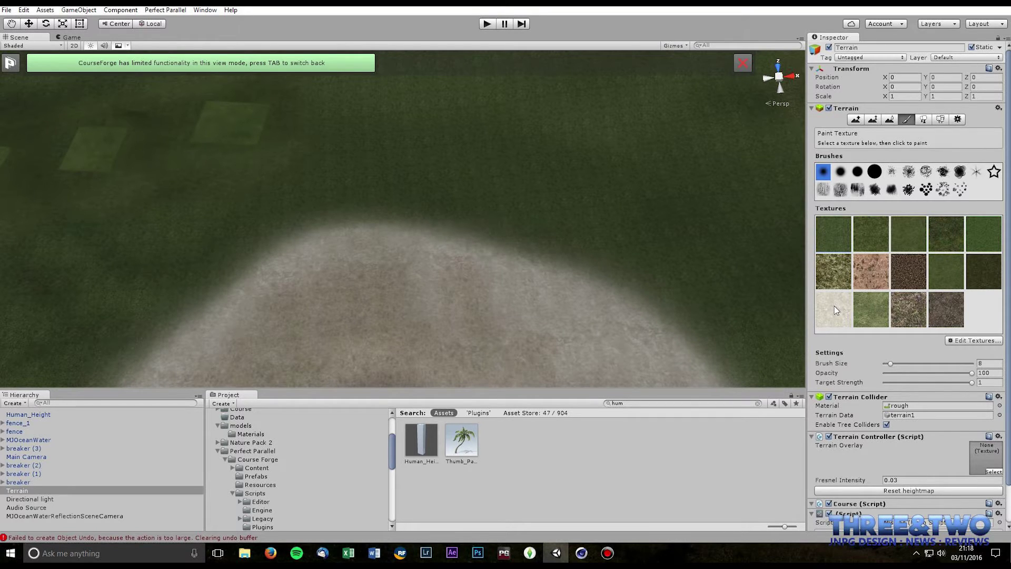
pyautogui.click(937, 373)
pyautogui.moveTo(930, 383); pyautogui.dragTo(924, 382)
pyautogui.click(945, 372)
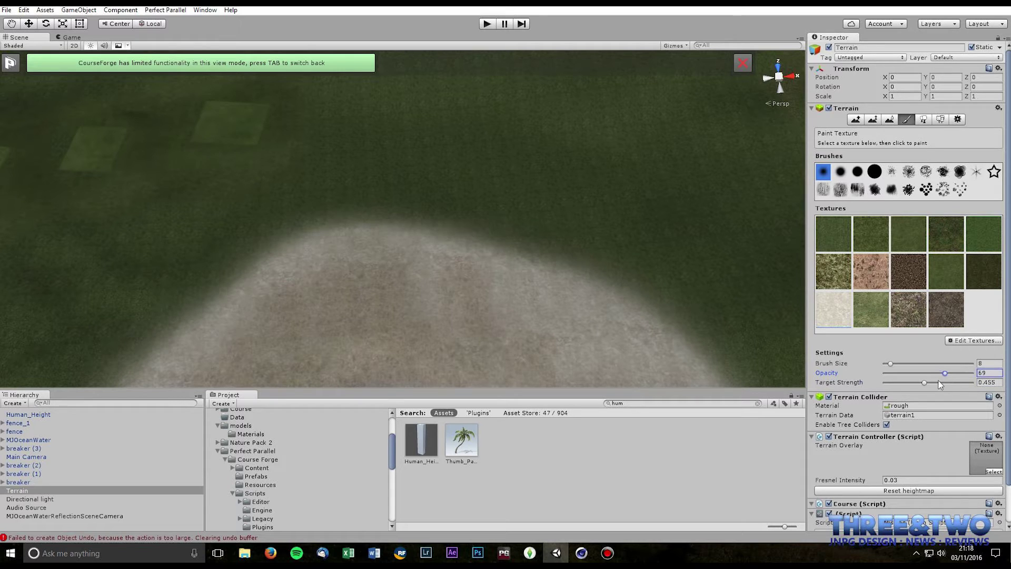
pyautogui.click(940, 382)
pyautogui.click(888, 364)
# Paint irregular, winding sand patches into the grass along the beach's inland edge, working from the grassy dip back towards the tees.
pyautogui.scroll(-2, 512, 196)
pyautogui.moveTo(512, 196); pyautogui.dragTo(575, 233, button='middle')
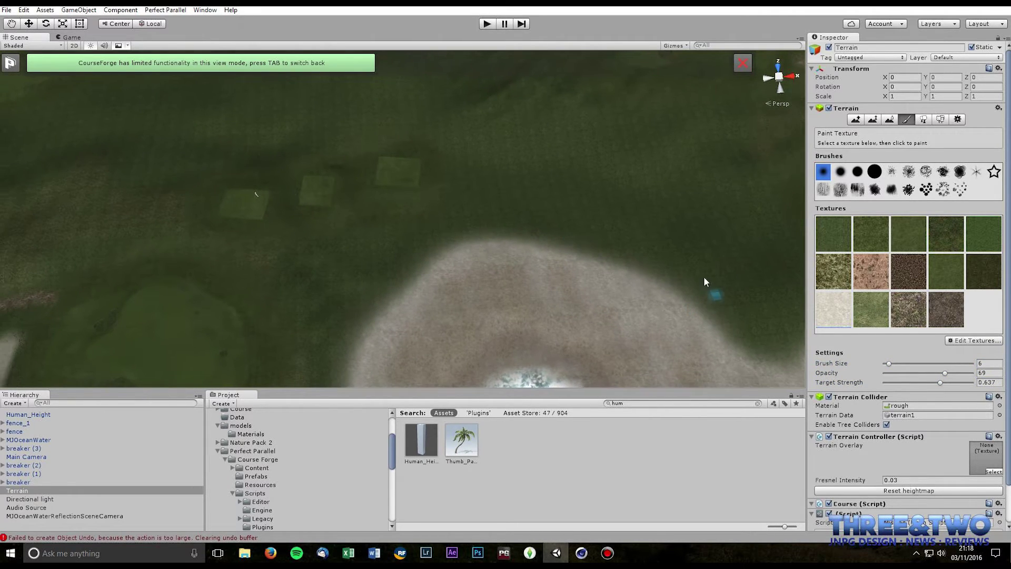
pyautogui.moveTo(703, 277); pyautogui.dragTo(642, 248, button='middle')
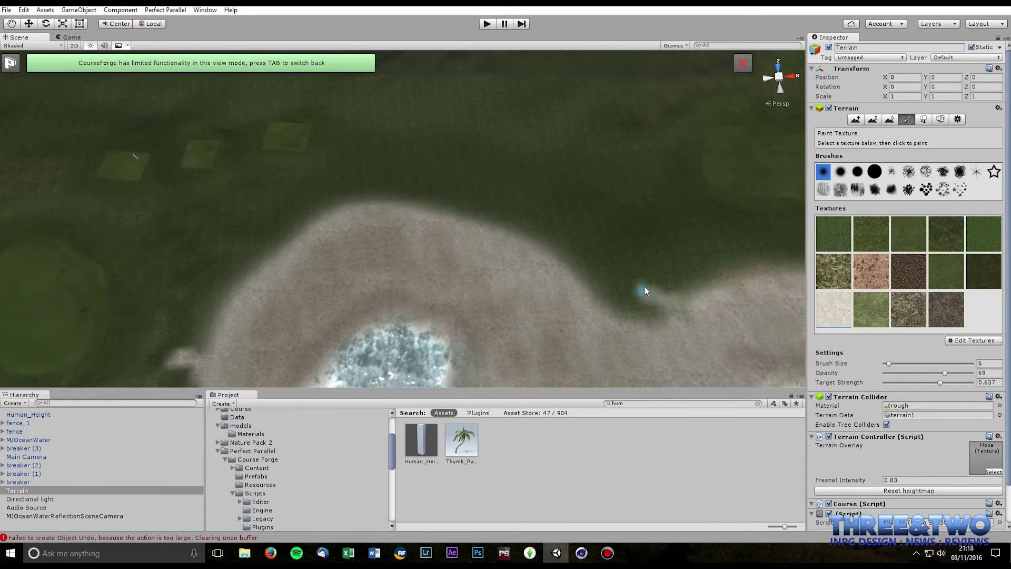
pyautogui.click(699, 265)
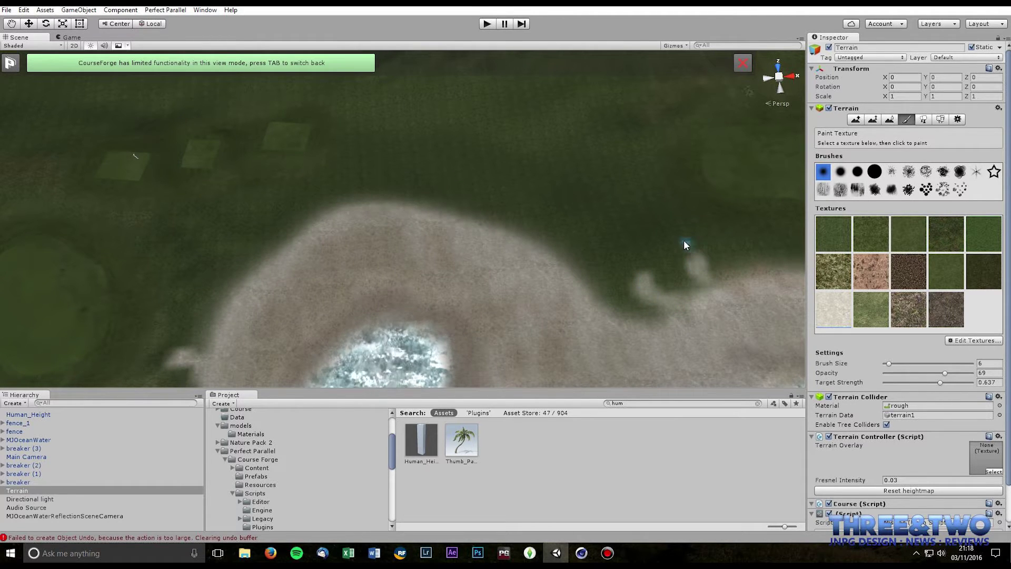
pyautogui.click(666, 245)
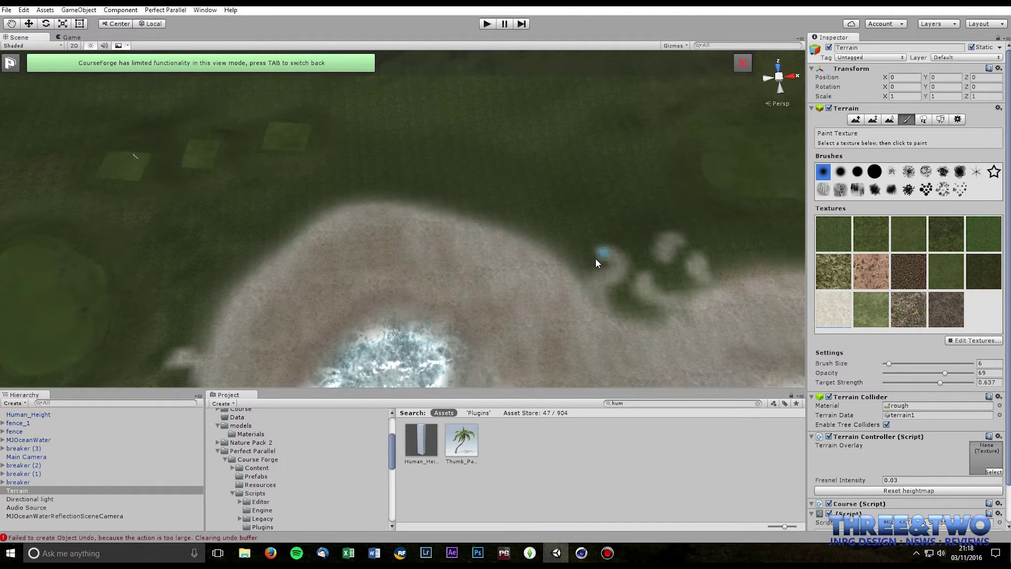
pyautogui.moveTo(568, 259)
pyautogui.mouseDown()
pyautogui.moveTo(560, 240)
pyautogui.moveTo(583, 234)
pyautogui.mouseUp()
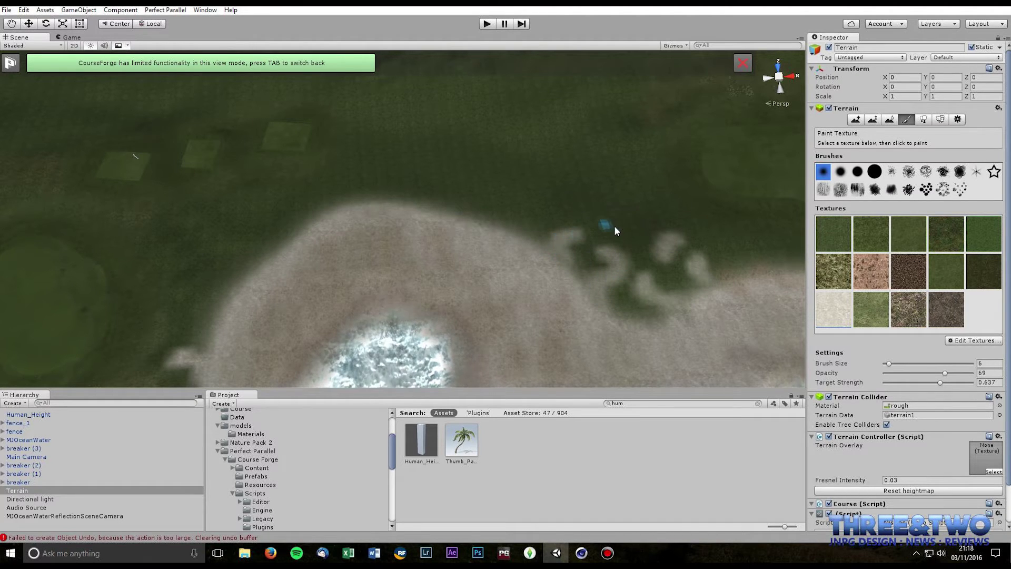
pyautogui.click(638, 216)
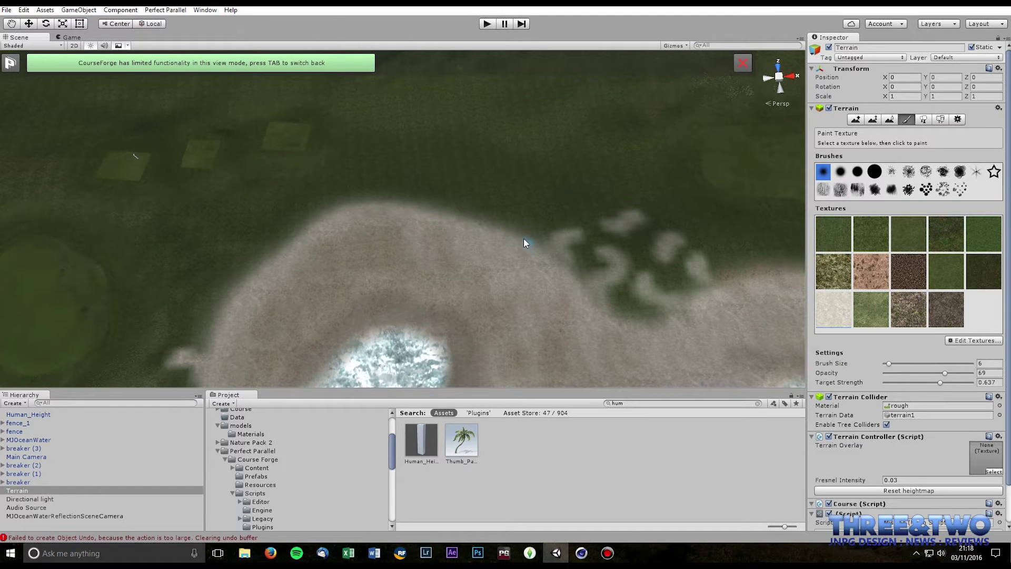
pyautogui.click(529, 207)
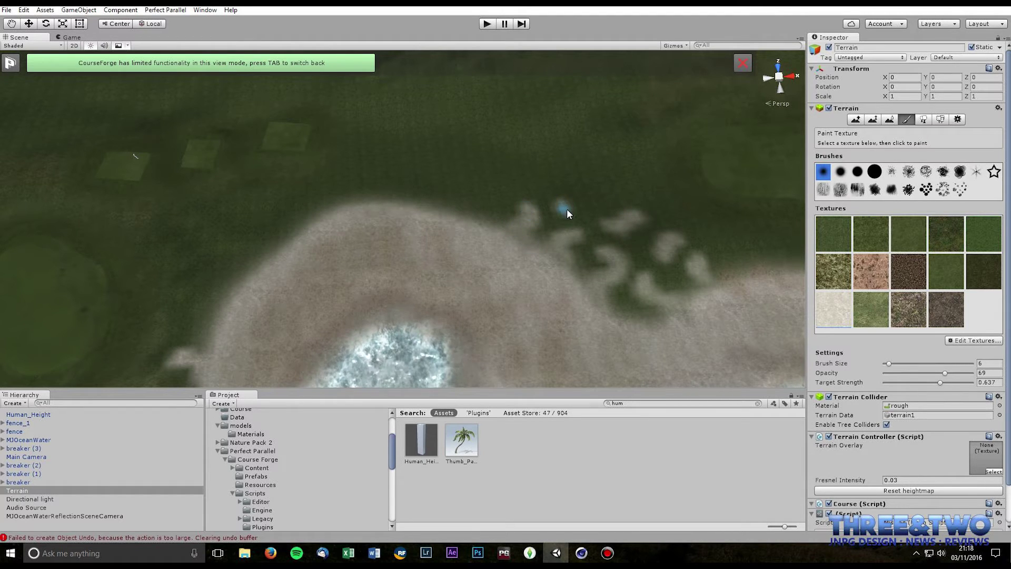
pyautogui.click(591, 198)
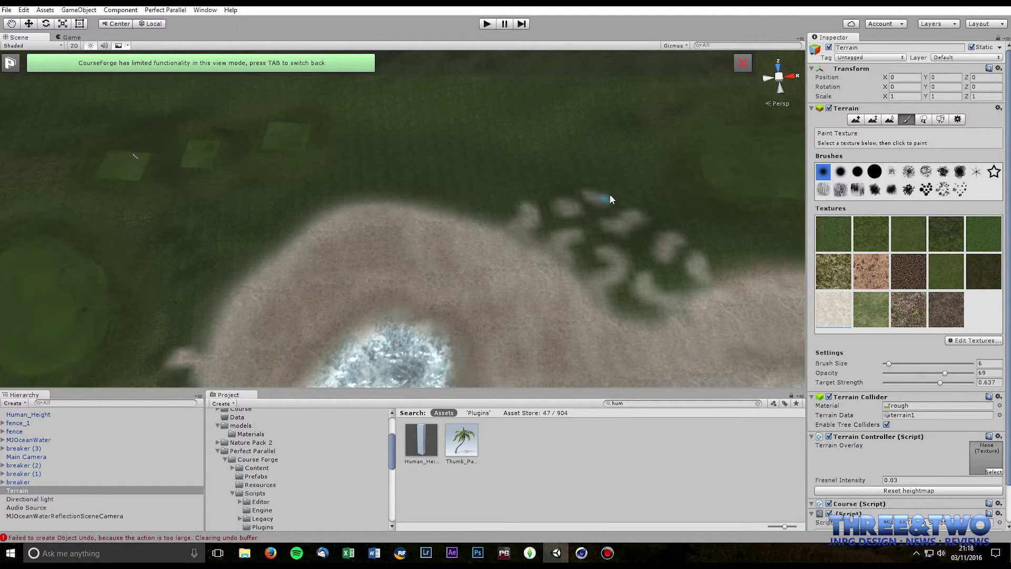
pyautogui.moveTo(564, 167)
pyautogui.mouseDown()
pyautogui.moveTo(586, 196)
pyautogui.moveTo(524, 198)
pyautogui.moveTo(510, 184)
pyautogui.mouseUp()
pyautogui.click(520, 155)
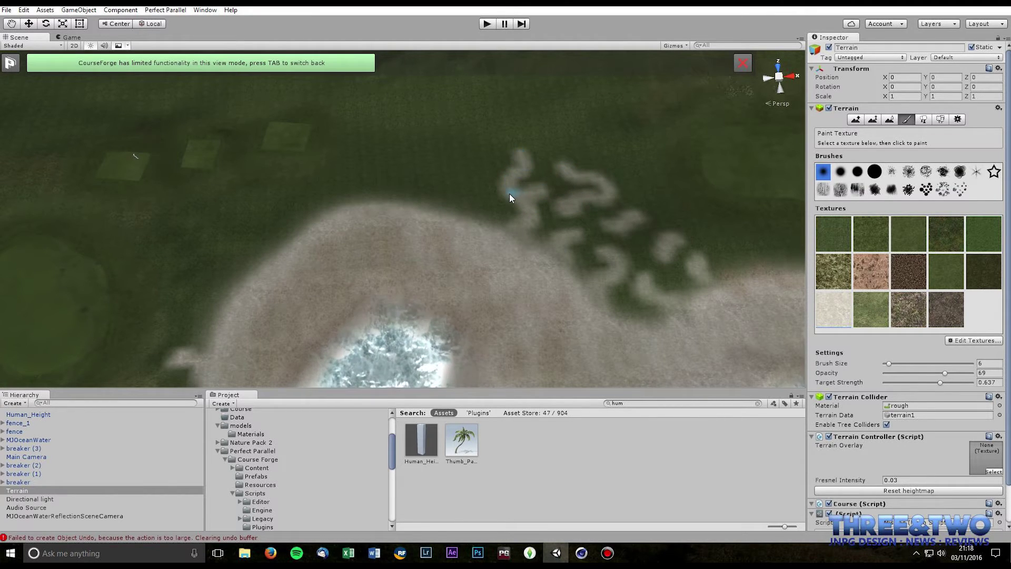
pyautogui.moveTo(487, 199)
pyautogui.mouseDown()
pyautogui.moveTo(471, 165)
pyautogui.moveTo(507, 173)
pyautogui.moveTo(486, 164)
pyautogui.moveTo(453, 191)
pyautogui.moveTo(446, 175)
pyautogui.moveTo(427, 175)
pyautogui.moveTo(436, 162)
pyautogui.moveTo(412, 187)
pyautogui.moveTo(387, 187)
pyautogui.moveTo(402, 165)
pyautogui.moveTo(386, 185)
pyautogui.moveTo(354, 181)
pyautogui.moveTo(379, 158)
pyautogui.mouseUp()
# Raise grassy mounds between the sand patches around the dip in the beach edge, using brush size 6 and opacity 3.
pyautogui.keyDown('alt'); pyautogui.moveTo(460, 176); pyautogui.dragTo(556, 93); pyautogui.keyUp('alt')
pyautogui.moveTo(556, 92)
pyautogui.mouseDown(button='right')
pyautogui.moveTo(520, 104)
pyautogui.moveTo(457, 195)
pyautogui.moveTo(339, 286)
pyautogui.moveTo(406, 241)
pyautogui.moveTo(391, 219)
pyautogui.moveTo(399, 183)
pyautogui.moveTo(384, 203)
pyautogui.moveTo(339, 194)
pyautogui.moveTo(513, 270)
pyautogui.mouseUp(button='right')
pyautogui.scroll(-5, 763, 181)
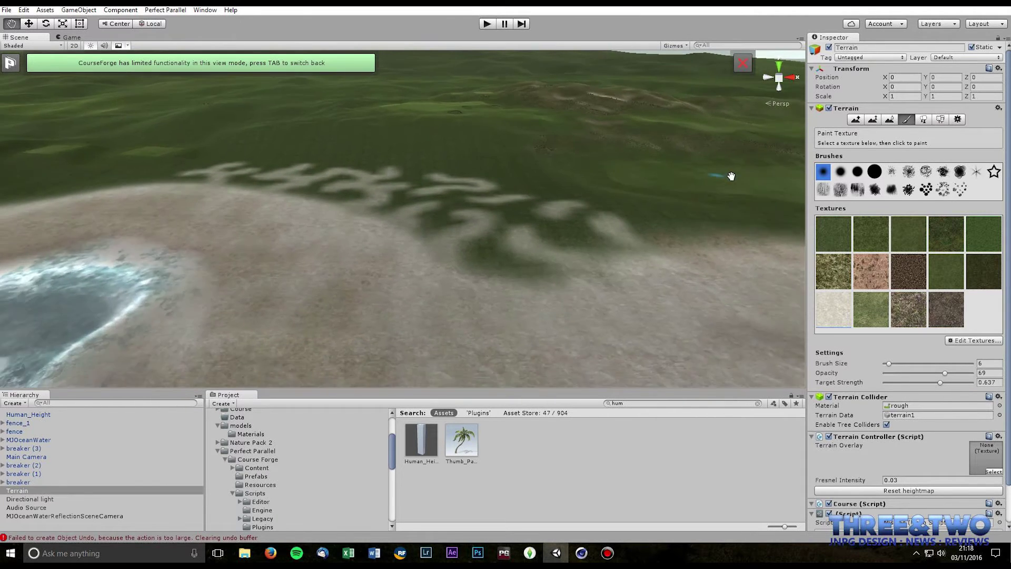
pyautogui.click(855, 120)
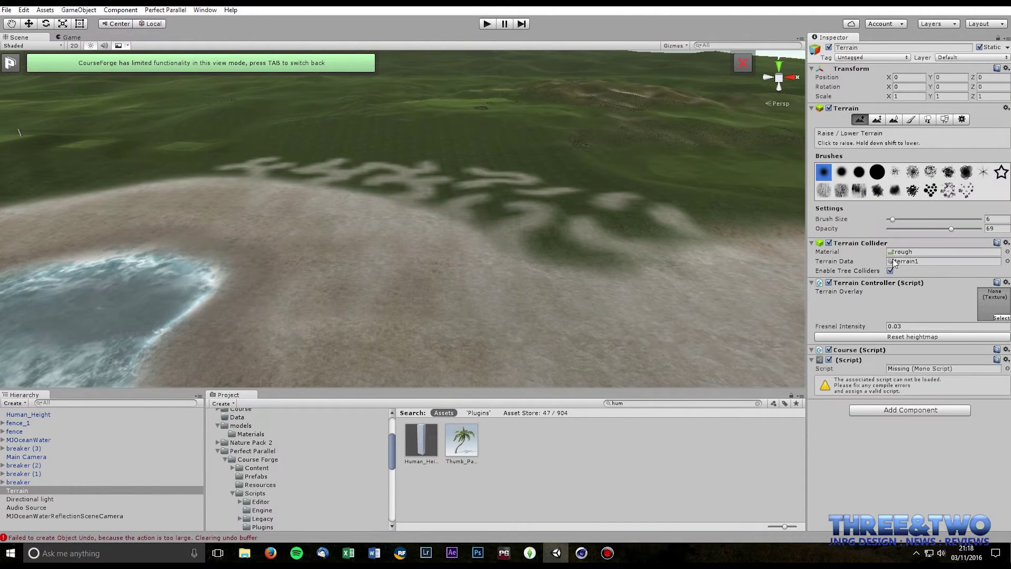
pyautogui.moveTo(951, 229); pyautogui.dragTo(890, 229)
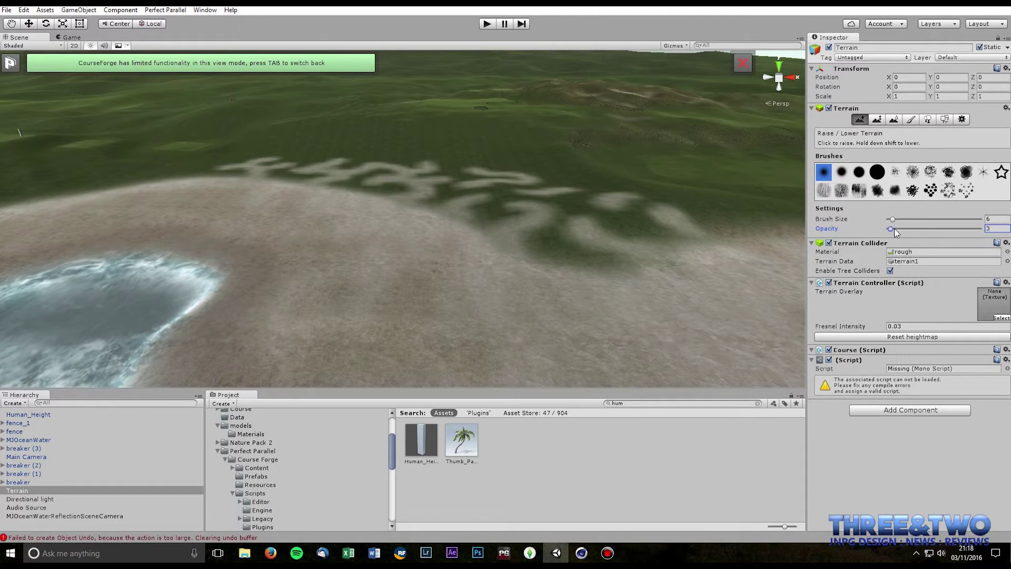
pyautogui.scroll(4, 512, 262)
pyautogui.moveTo(582, 213)
pyautogui.mouseDown()
pyautogui.moveTo(585, 186)
pyautogui.moveTo(605, 207)
pyautogui.moveTo(591, 172)
pyautogui.mouseUp()
pyautogui.moveTo(591, 171); pyautogui.dragTo(554, 205, button='middle')
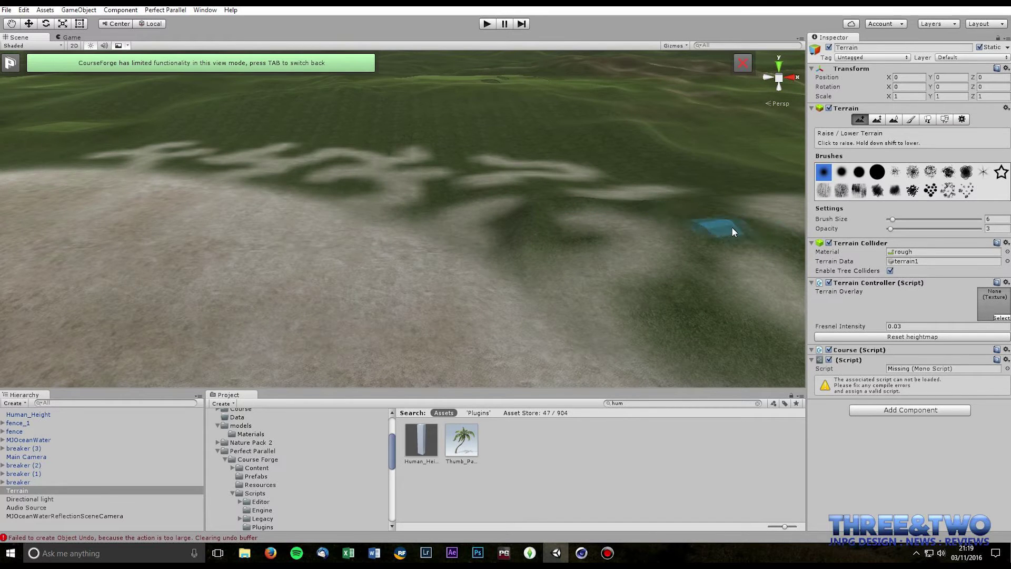
pyautogui.moveTo(712, 301); pyautogui.dragTo(694, 329)
pyautogui.scroll(-2, 636, 304)
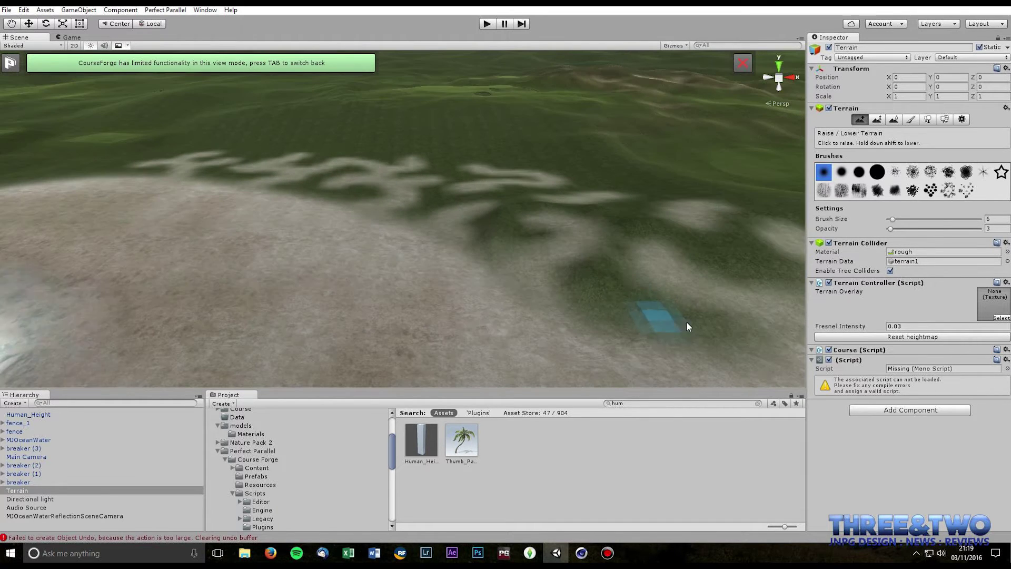
pyautogui.scroll(3, 684, 319)
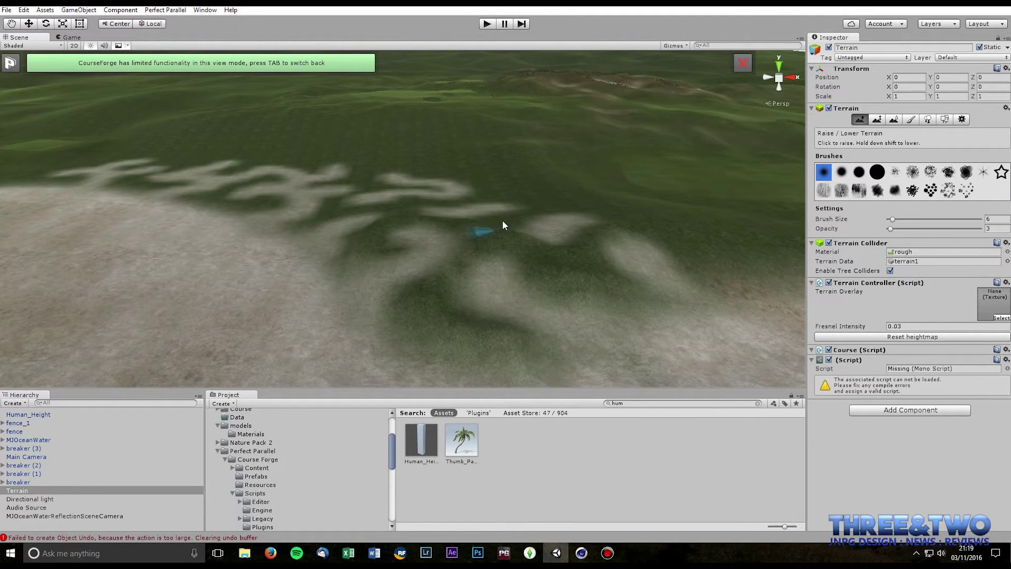
# Continue raising small dune ridges between the remaining sand patches along the beach edge as far as the tee end.
pyautogui.keyDown('alt'); pyautogui.moveTo(548, 247); pyautogui.dragTo(409, 235); pyautogui.keyUp('alt')
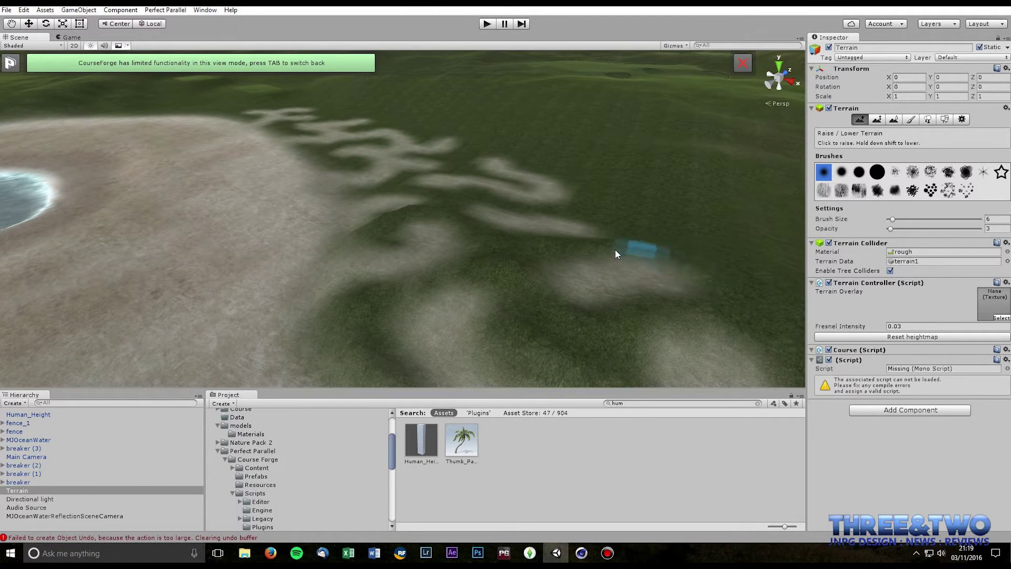
pyautogui.keyDown('alt'); pyautogui.moveTo(709, 272); pyautogui.dragTo(678, 295); pyautogui.keyUp('alt')
pyautogui.moveTo(505, 245)
pyautogui.mouseDown(button='middle')
pyautogui.moveTo(593, 269)
pyautogui.moveTo(573, 251)
pyautogui.mouseUp(button='middle')
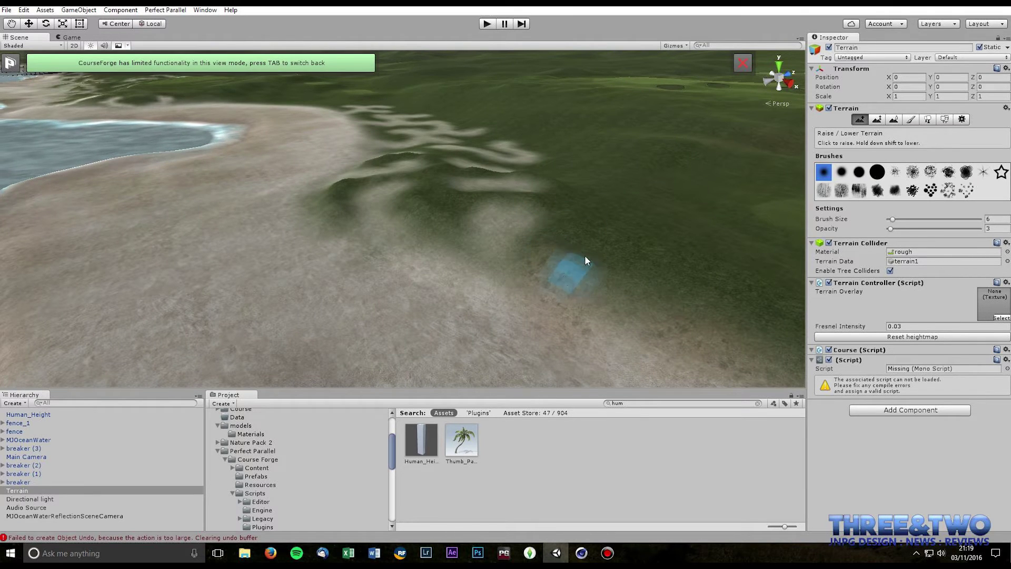
pyautogui.scroll(3, 597, 232)
pyautogui.moveTo(597, 233); pyautogui.dragTo(566, 270, button='middle')
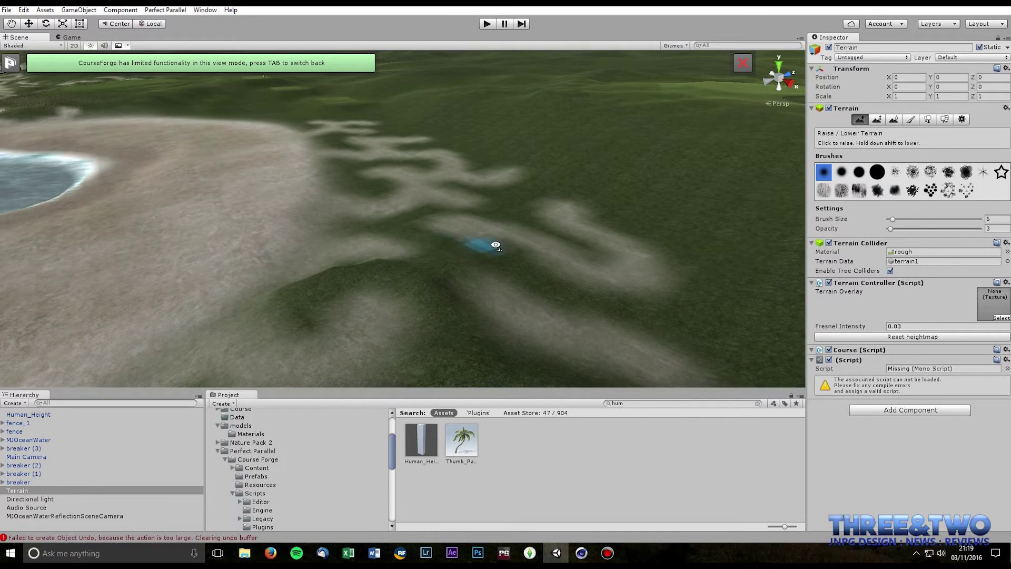
pyautogui.keyDown('alt'); pyautogui.moveTo(492, 244); pyautogui.dragTo(584, 255); pyautogui.keyUp('alt')
pyautogui.moveTo(585, 255); pyautogui.dragTo(617, 250, button='middle')
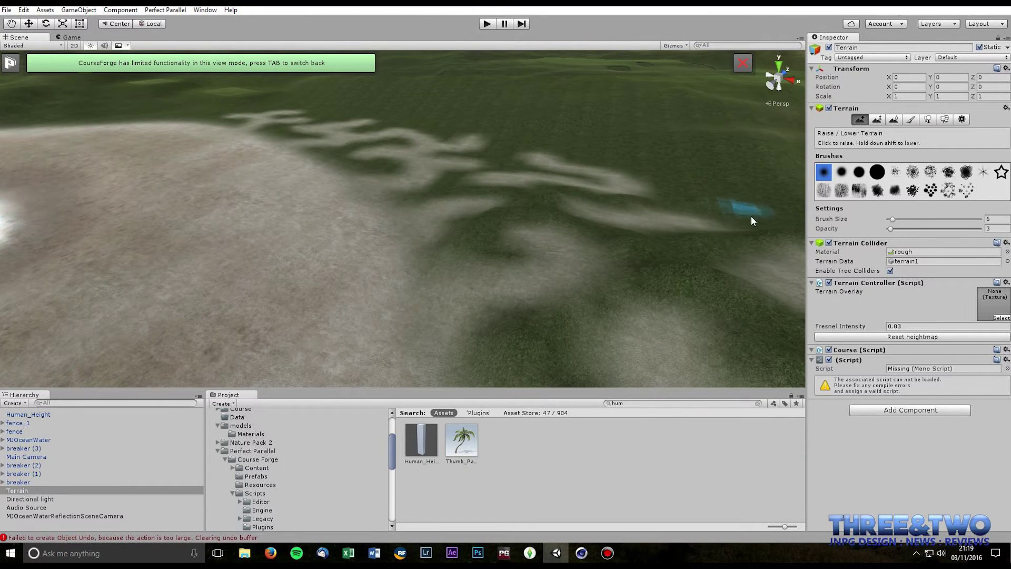
pyautogui.keyDown('alt'); pyautogui.moveTo(637, 206); pyautogui.dragTo(631, 238); pyautogui.keyUp('alt')
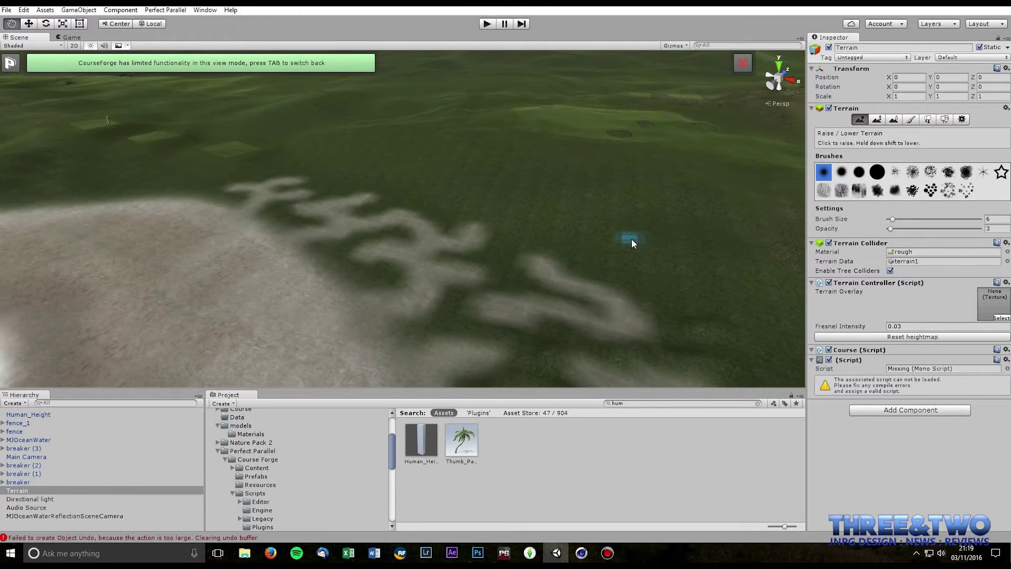
pyautogui.moveTo(548, 358); pyautogui.dragTo(558, 250, button='middle')
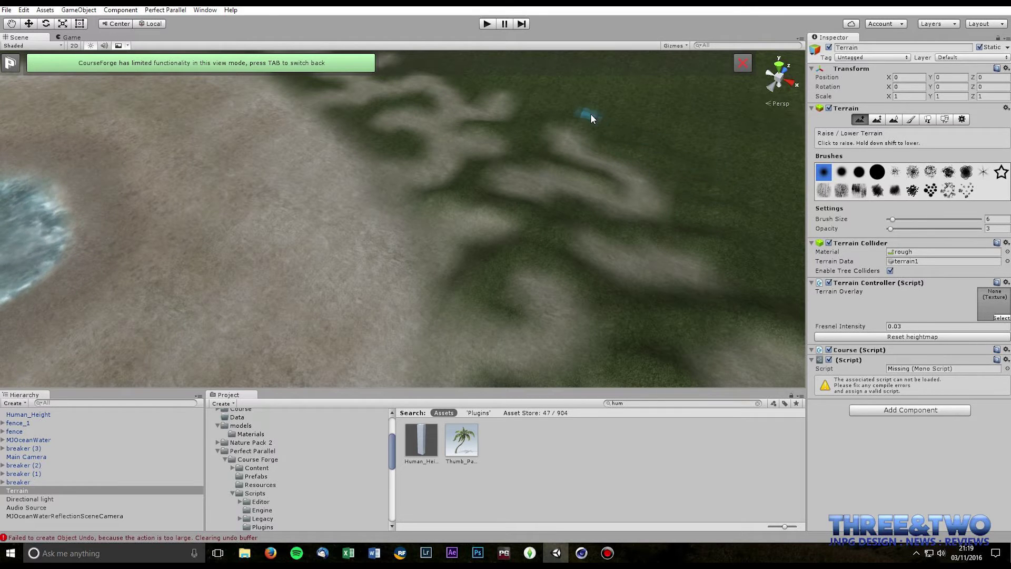
pyautogui.moveTo(634, 167); pyautogui.dragTo(528, 285, button='right')
pyautogui.scroll(3, 580, 272)
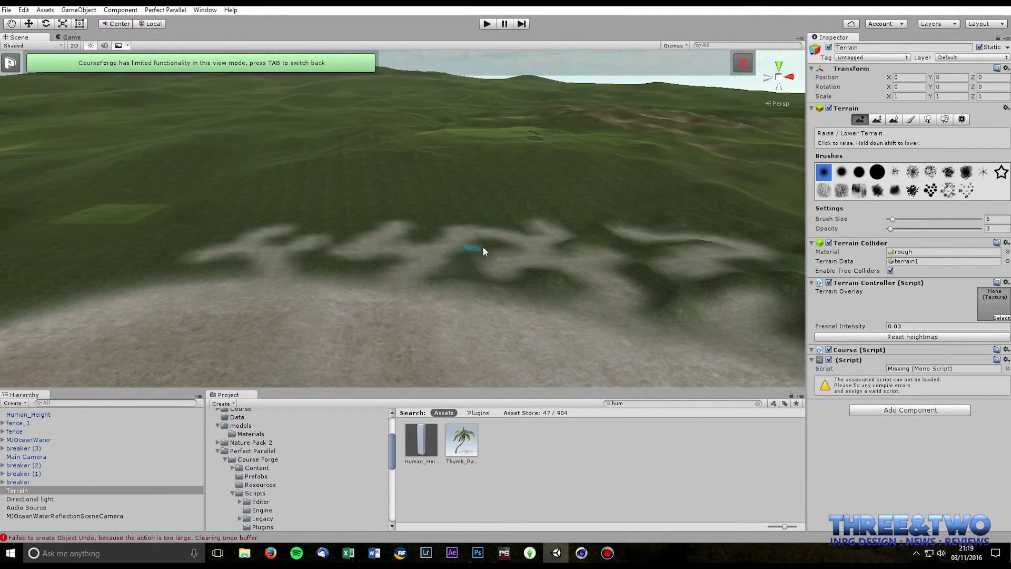
pyautogui.moveTo(485, 289)
pyautogui.mouseDown(button='middle')
pyautogui.moveTo(714, 279)
pyautogui.moveTo(602, 250)
pyautogui.mouseUp(button='middle')
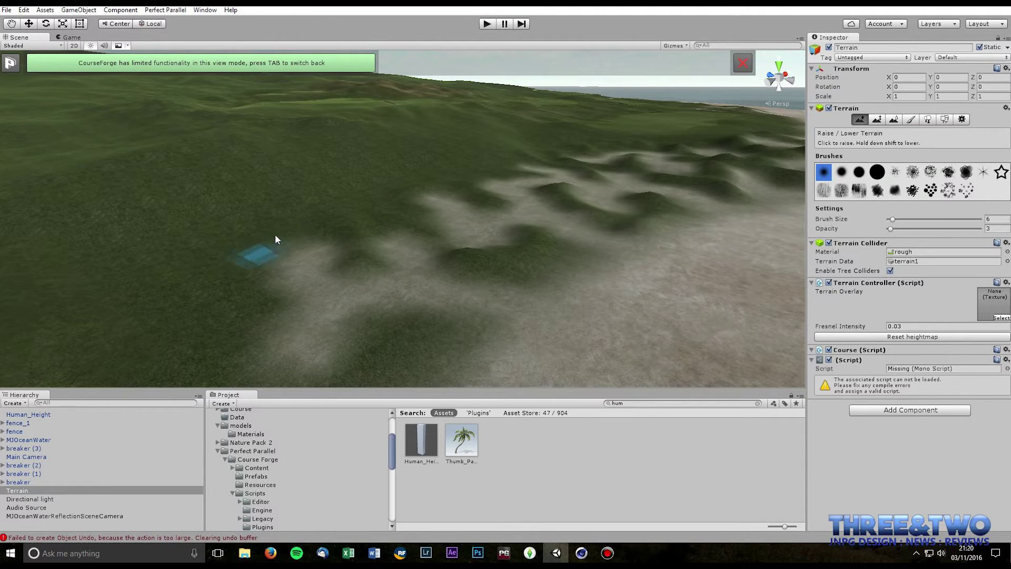
# Examine the sculpted dunes along the beach edge from several angles and distances.
pyautogui.scroll(-3, 441, 332)
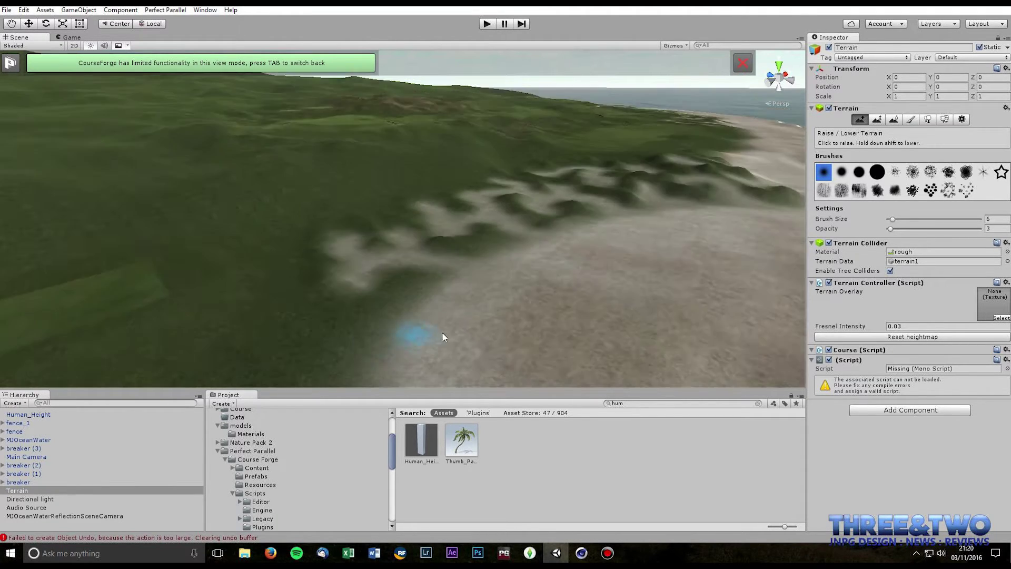
pyautogui.moveTo(441, 332); pyautogui.dragTo(474, 314, button='middle')
pyautogui.scroll(3, 474, 314)
pyautogui.scroll(-3, 474, 314)
pyautogui.moveTo(521, 303); pyautogui.dragTo(541, 298, button='right')
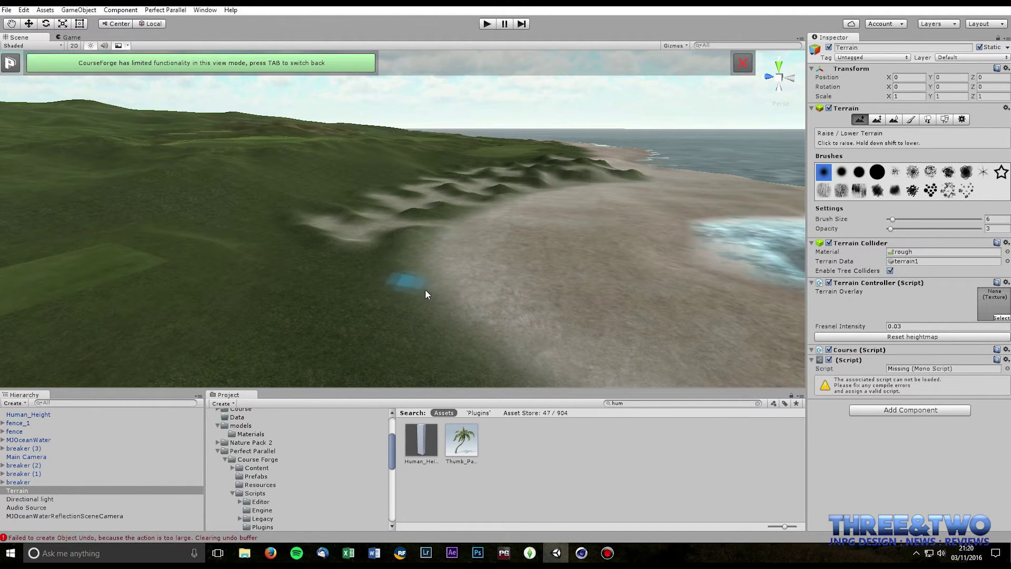
pyautogui.keyDown('alt'); pyautogui.moveTo(445, 294); pyautogui.dragTo(333, 341); pyautogui.keyUp('alt')
pyautogui.scroll(-2, 334, 340)
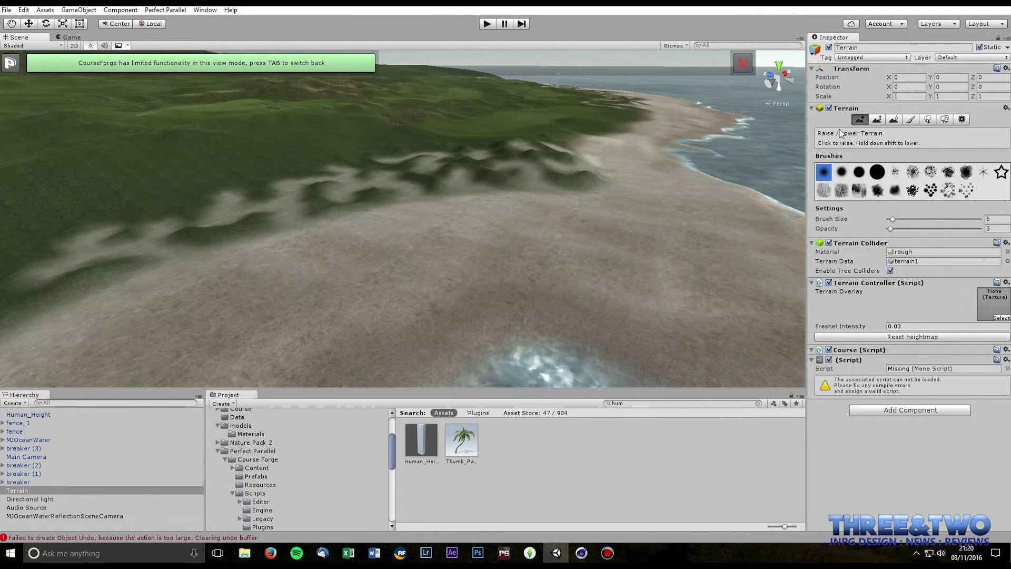
pyautogui.moveTo(429, 211); pyautogui.dragTo(529, 209, button='middle')
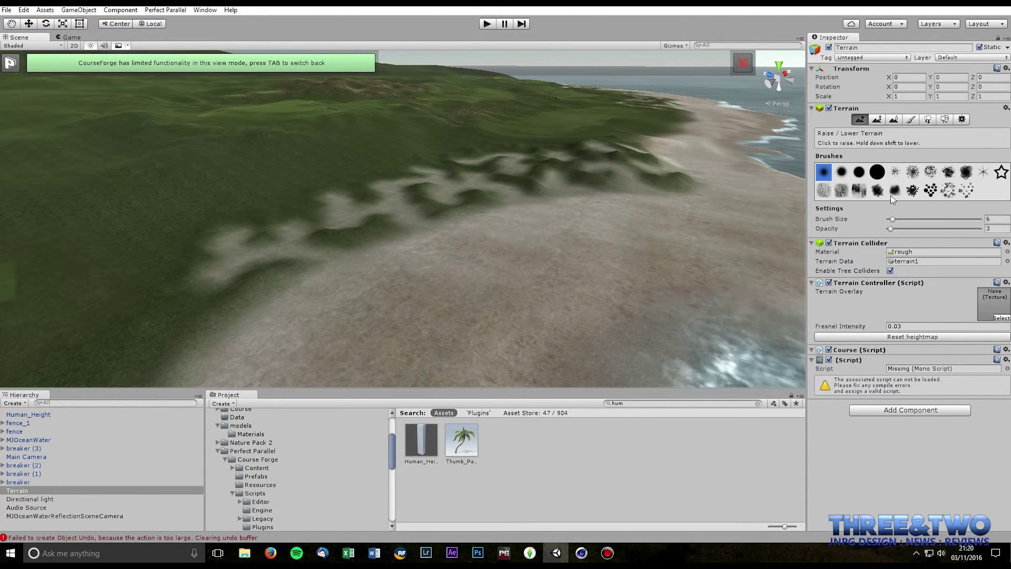
# Raise subtle uneven bumps across the open beach sand with the scattered-dots brush at size 19 and opacity 3.
pyautogui.click(930, 190)
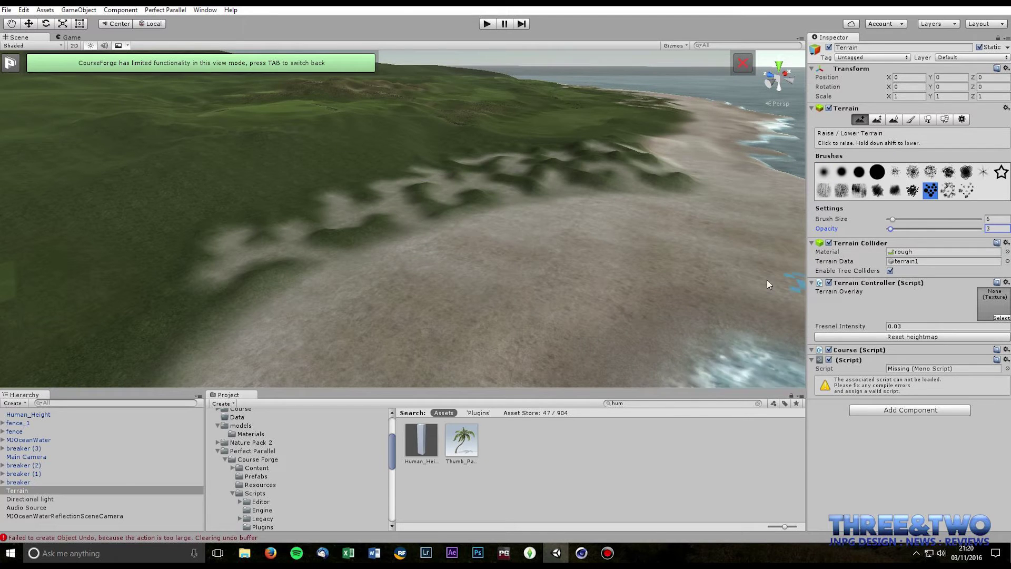
pyautogui.moveTo(893, 219); pyautogui.dragTo(905, 219)
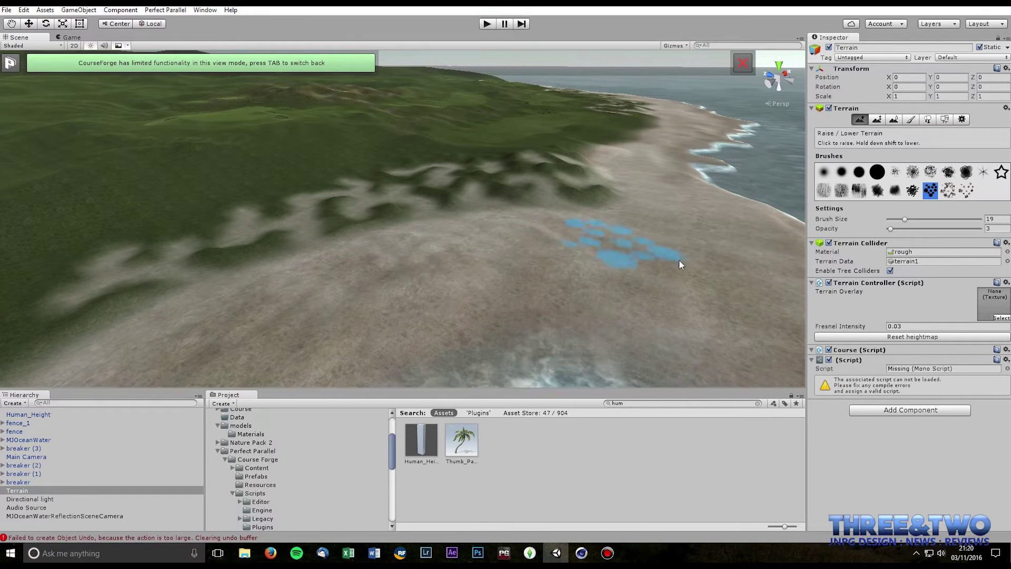
pyautogui.scroll(-2, 601, 257)
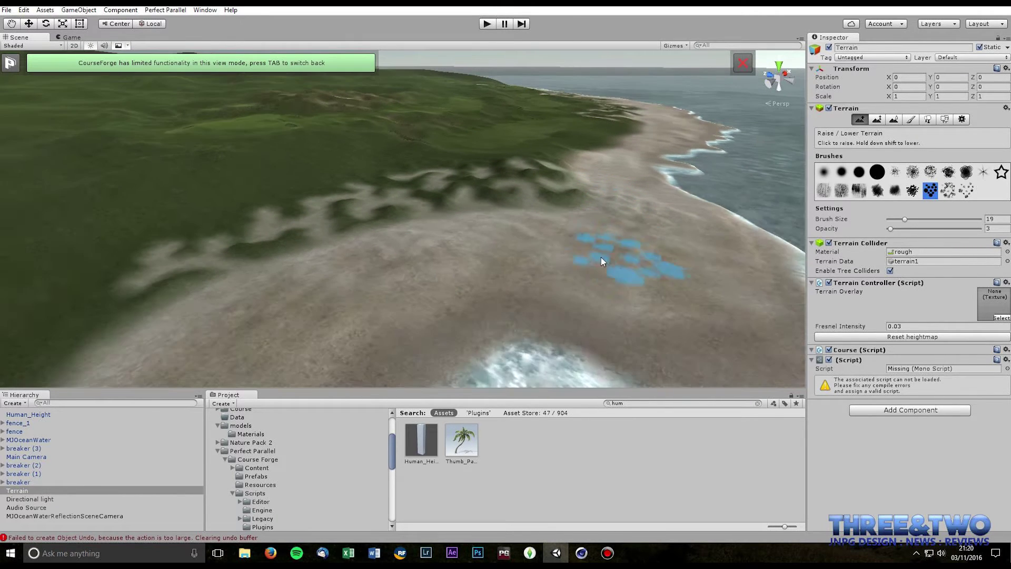
pyautogui.moveTo(651, 253); pyautogui.dragTo(600, 228, button='middle')
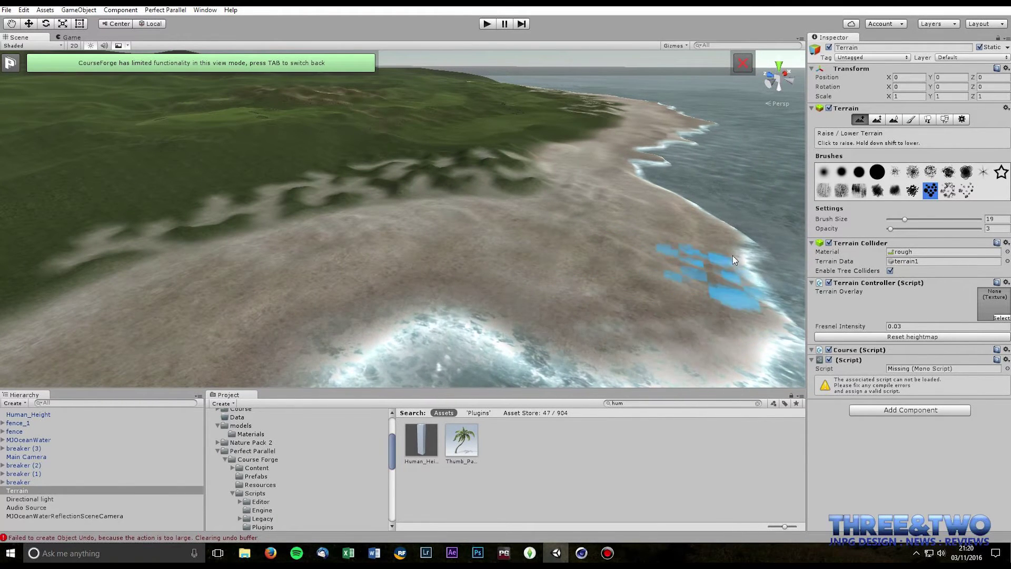
pyautogui.scroll(-2, 447, 312)
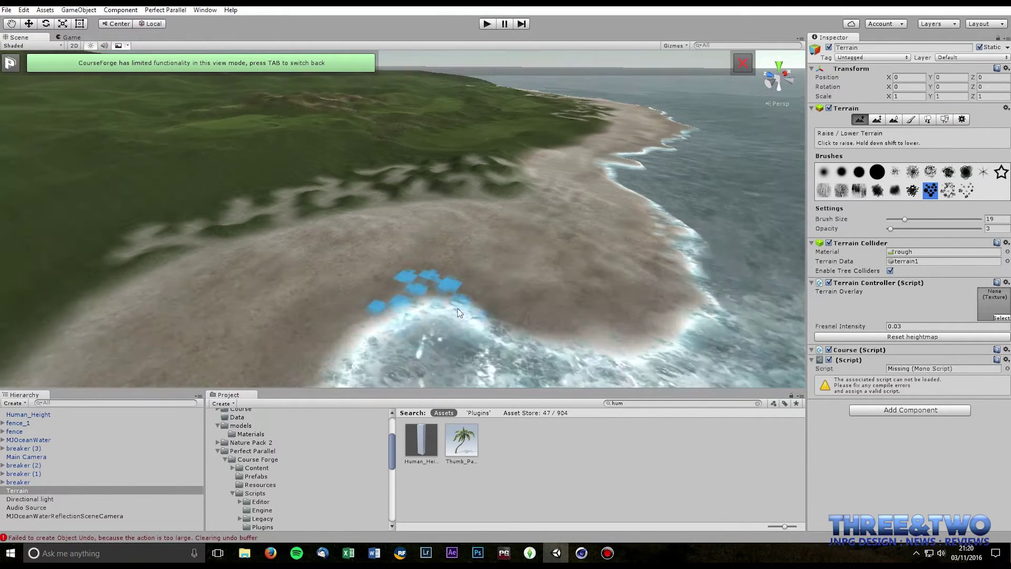
pyautogui.moveTo(457, 310); pyautogui.dragTo(507, 274, button='middle')
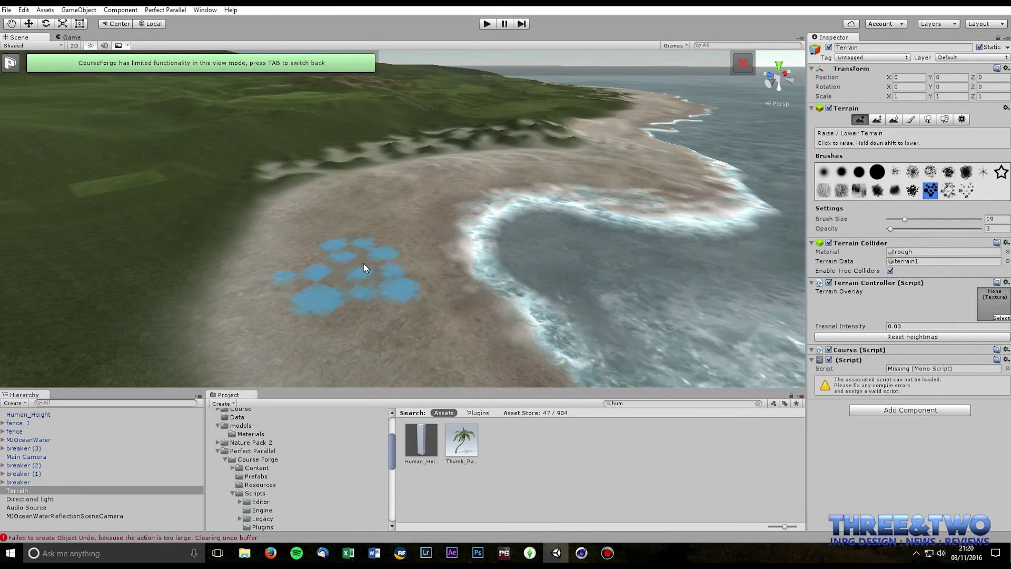
pyautogui.scroll(-3, 316, 287)
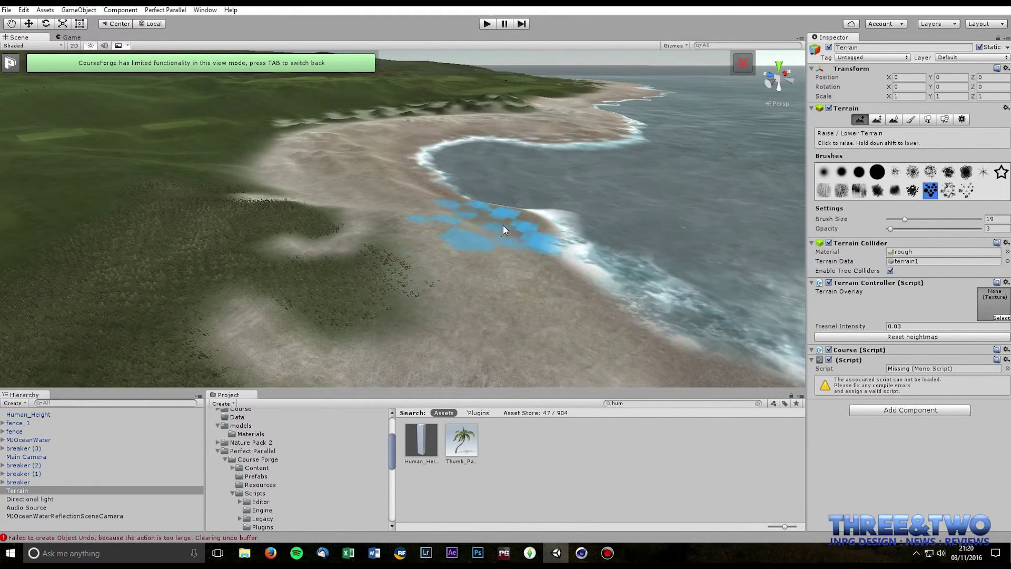
pyautogui.moveTo(504, 225)
pyautogui.mouseDown()
pyautogui.moveTo(532, 224)
pyautogui.moveTo(512, 245)
pyautogui.moveTo(524, 314)
pyautogui.mouseUp()
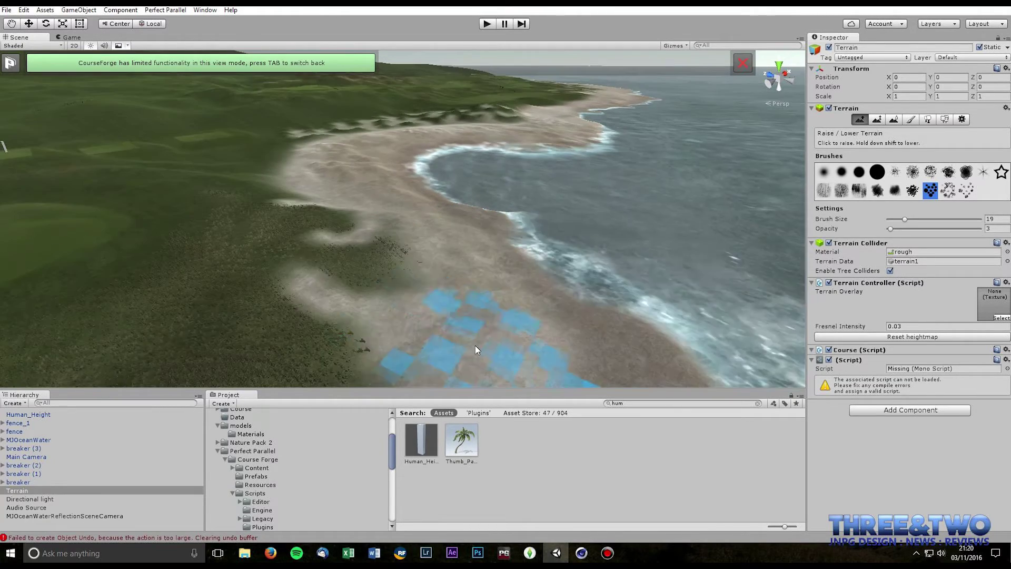
pyautogui.moveTo(475, 345); pyautogui.dragTo(360, 283, button='middle')
pyautogui.scroll(3, 369, 290)
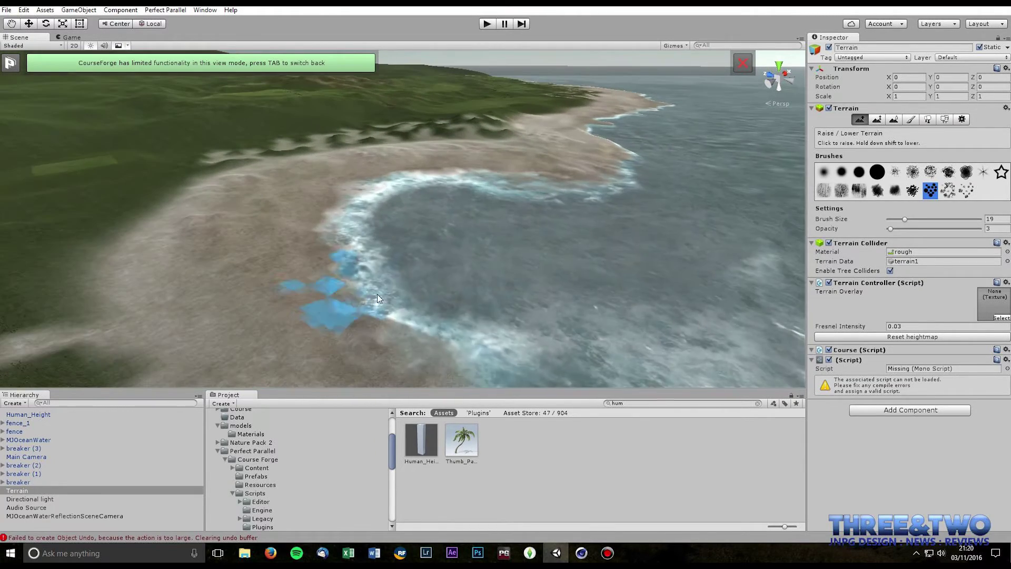
# Smooth the bumpy beach sand around the cove shoreline with a soft round brush at size 30 and opacity 7.
pyautogui.click(894, 119)
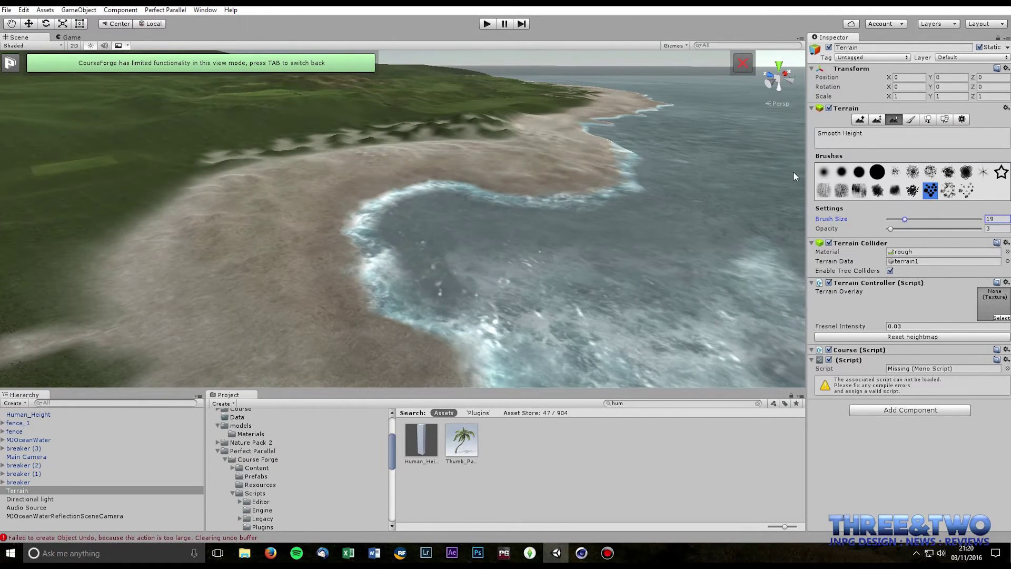
pyautogui.click(824, 172)
pyautogui.moveTo(905, 219); pyautogui.dragTo(916, 218)
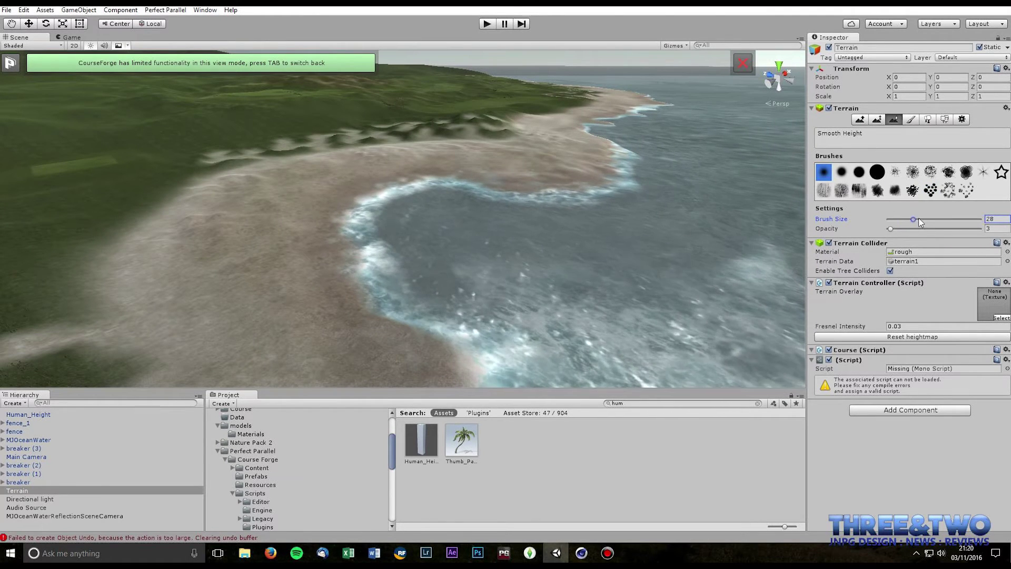
pyautogui.click(893, 228)
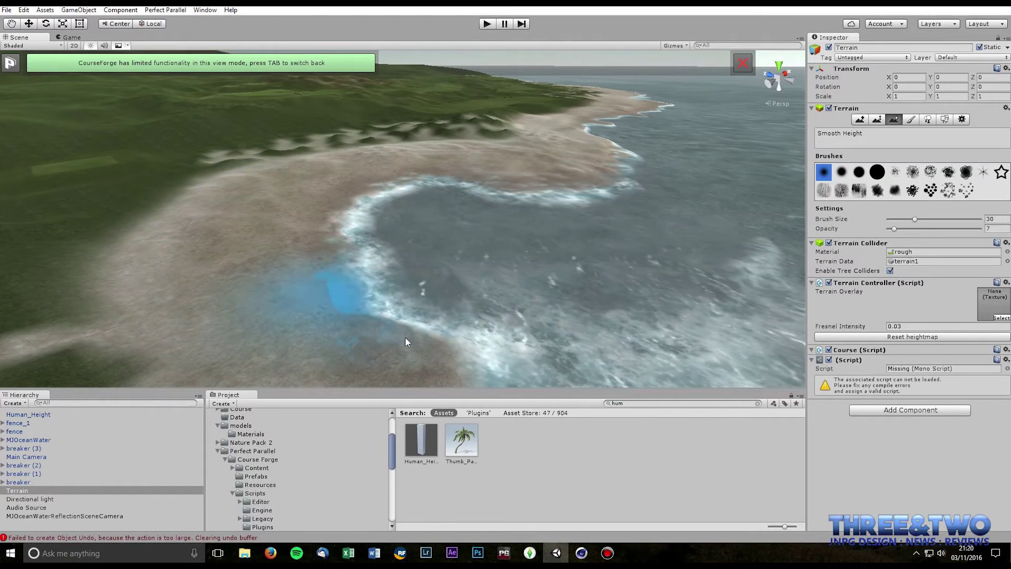
pyautogui.moveTo(403, 337)
pyautogui.mouseDown(button='middle')
pyautogui.moveTo(416, 364)
pyautogui.moveTo(435, 307)
pyautogui.moveTo(405, 303)
pyautogui.moveTo(409, 315)
pyautogui.mouseUp(button='middle')
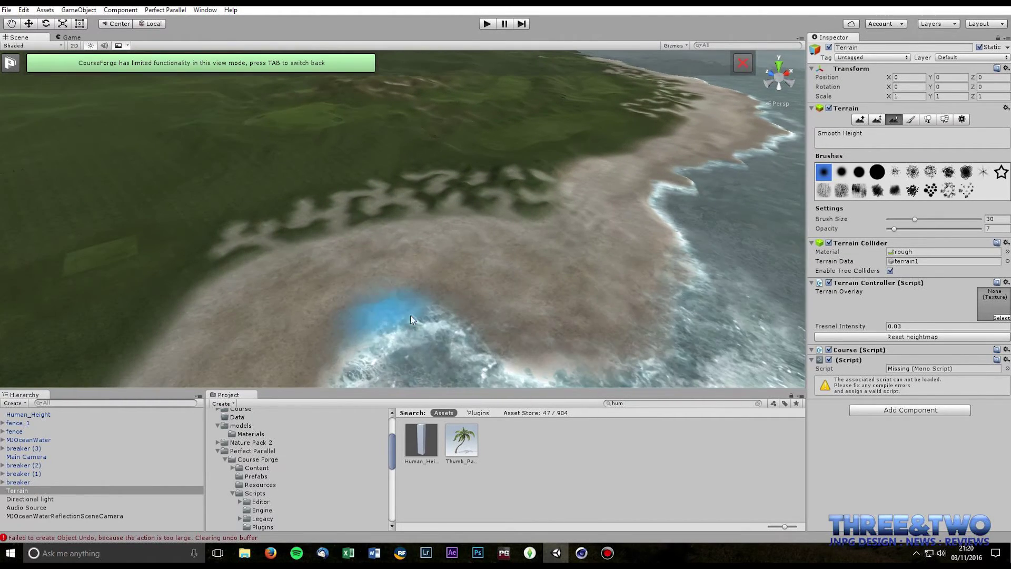
pyautogui.moveTo(564, 330)
pyautogui.mouseDown()
pyautogui.moveTo(623, 246)
pyautogui.moveTo(580, 195)
pyautogui.moveTo(620, 286)
pyautogui.moveTo(651, 282)
pyautogui.moveTo(628, 297)
pyautogui.moveTo(526, 275)
pyautogui.mouseUp()
# Examine the smoothed beach and the dune ridges from low angles along the shoreline and the inland side.
pyautogui.press('w')
pyautogui.moveTo(551, 275)
pyautogui.mouseDown(button='right')
pyautogui.moveTo(610, 176)
pyautogui.moveTo(544, 274)
pyautogui.mouseUp(button='right')
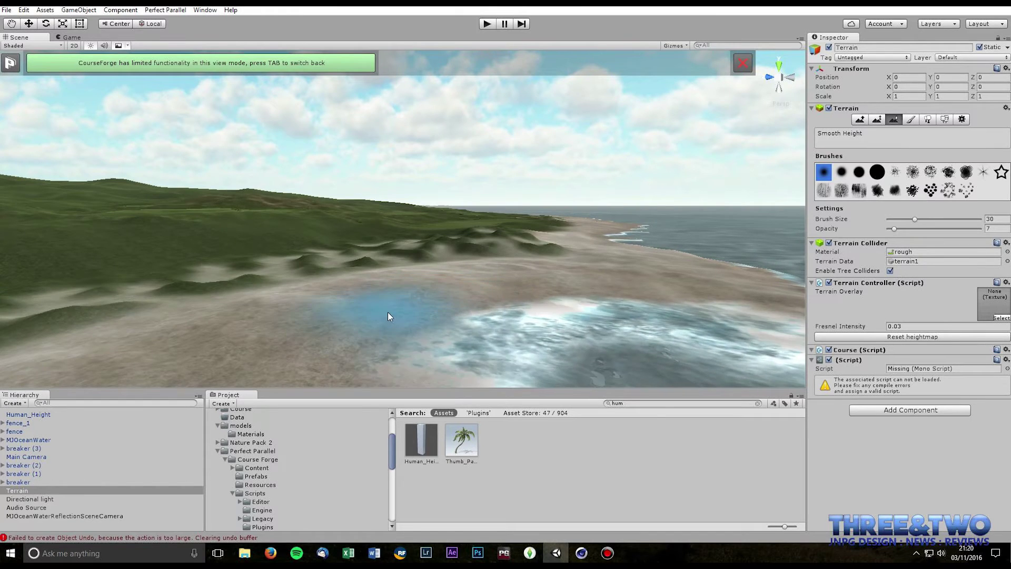
pyautogui.moveTo(388, 313); pyautogui.dragTo(334, 341, button='right')
pyautogui.scroll(-3, 347, 295)
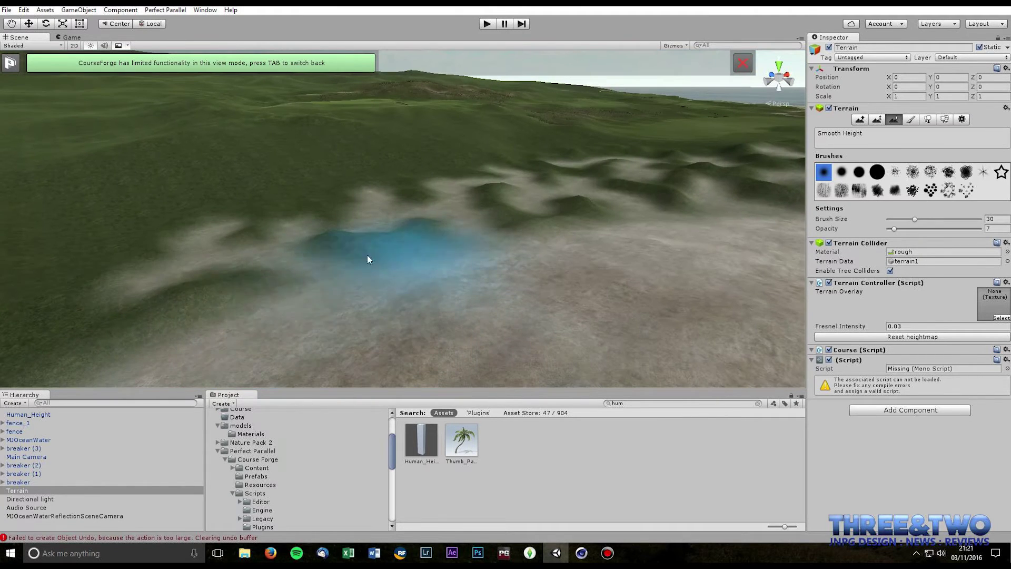
pyautogui.scroll(-3, 253, 242)
pyautogui.moveTo(500, 193)
pyautogui.mouseDown(button='middle')
pyautogui.moveTo(548, 210)
pyautogui.moveTo(517, 185)
pyautogui.moveTo(700, 210)
pyautogui.moveTo(572, 189)
pyautogui.moveTo(515, 210)
pyautogui.mouseUp(button='middle')
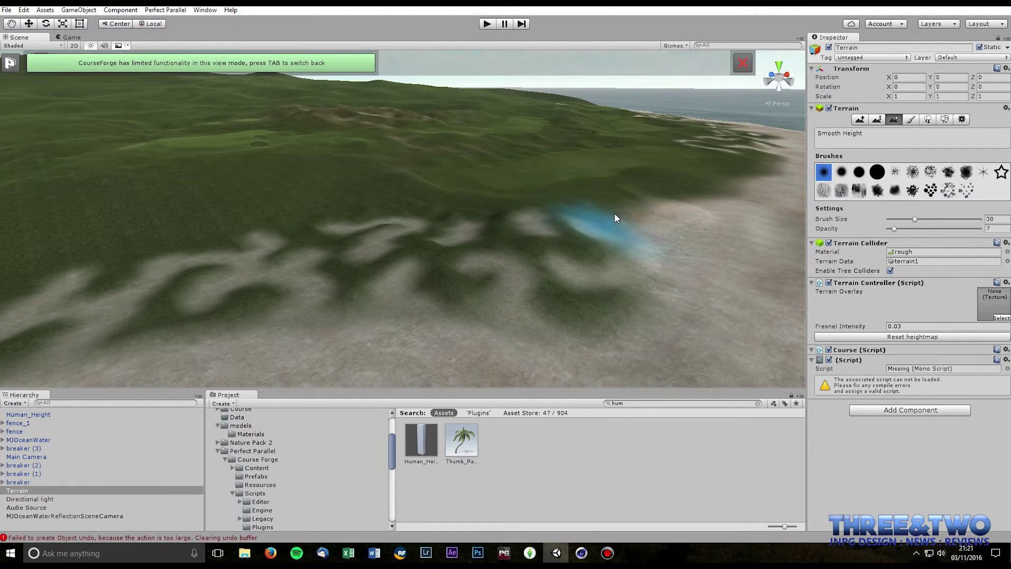
pyautogui.moveTo(445, 263); pyautogui.dragTo(611, 262, button='middle')
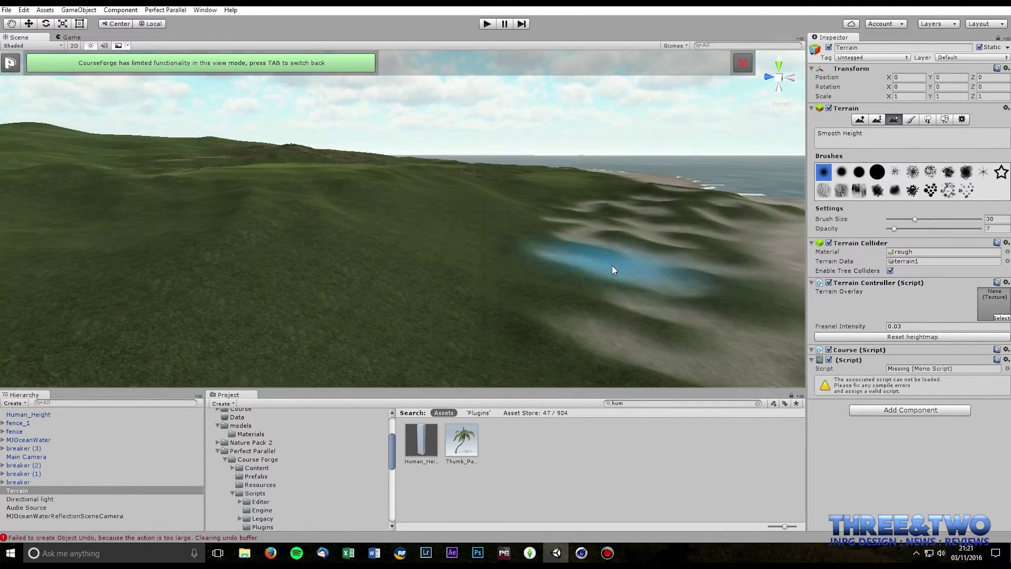
pyautogui.moveTo(612, 265); pyautogui.dragTo(753, 247, button='right')
# Raise gentle mounds in the grass inland of the sand patches with the soft round brush at size 21 and opacity 4.
pyautogui.click(860, 119)
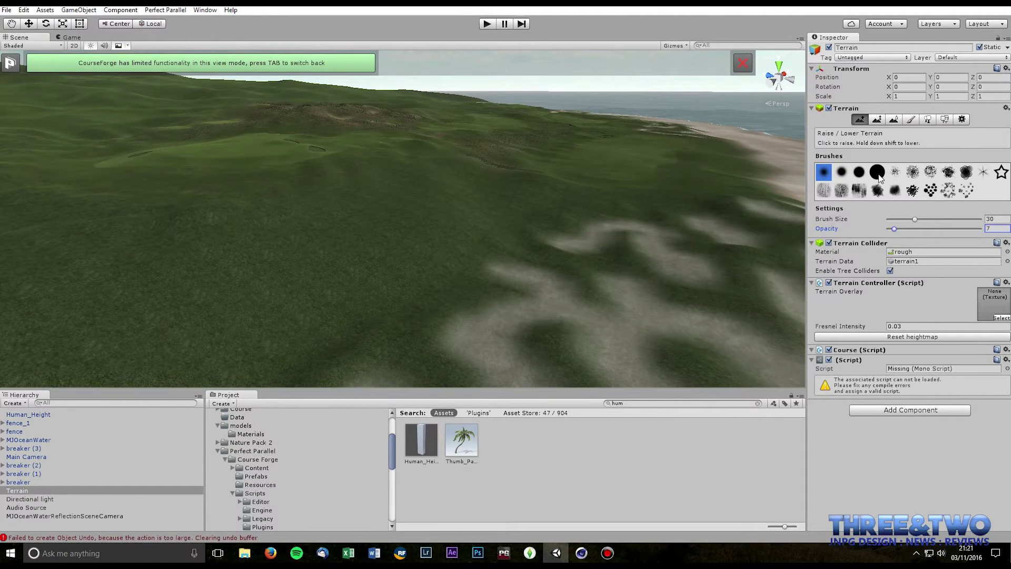
pyautogui.moveTo(895, 227); pyautogui.dragTo(907, 219)
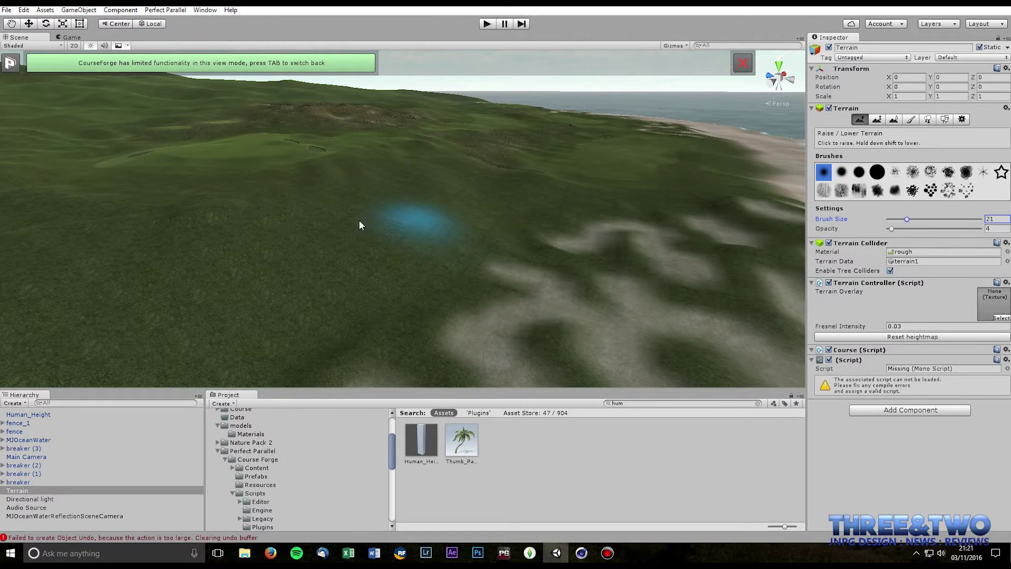
pyautogui.moveTo(364, 225)
pyautogui.mouseDown()
pyautogui.moveTo(329, 235)
pyautogui.moveTo(421, 222)
pyautogui.moveTo(443, 262)
pyautogui.moveTo(253, 285)
pyautogui.moveTo(469, 219)
pyautogui.moveTo(381, 189)
pyautogui.moveTo(352, 201)
pyautogui.moveTo(344, 239)
pyautogui.moveTo(428, 179)
pyautogui.moveTo(512, 160)
pyautogui.mouseUp()
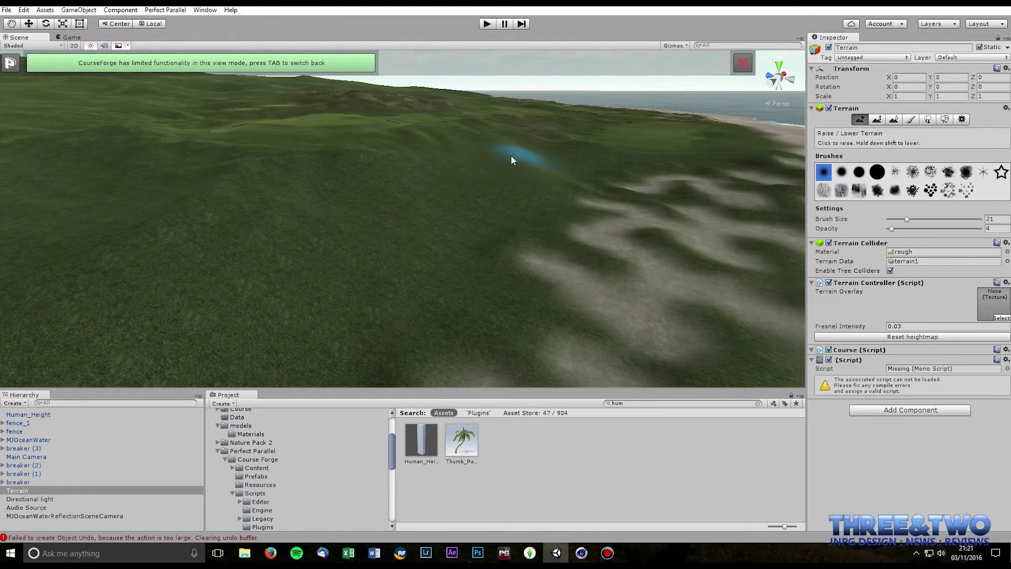
pyautogui.moveTo(521, 170)
pyautogui.mouseDown(button='middle')
pyautogui.moveTo(512, 182)
pyautogui.moveTo(557, 166)
pyautogui.moveTo(526, 187)
pyautogui.moveTo(569, 181)
pyautogui.mouseUp(button='middle')
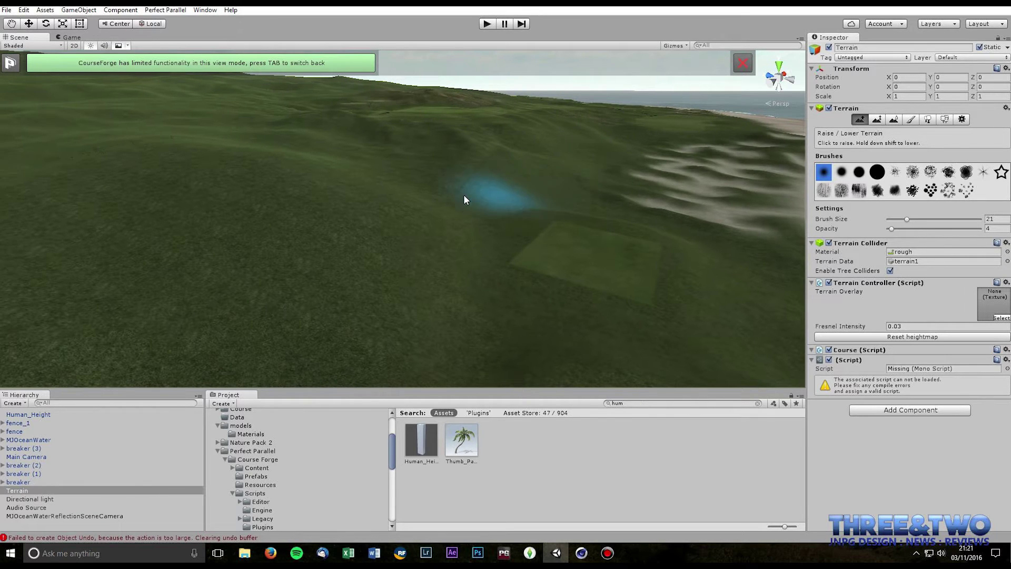
pyautogui.moveTo(507, 182); pyautogui.dragTo(473, 193, button='middle')
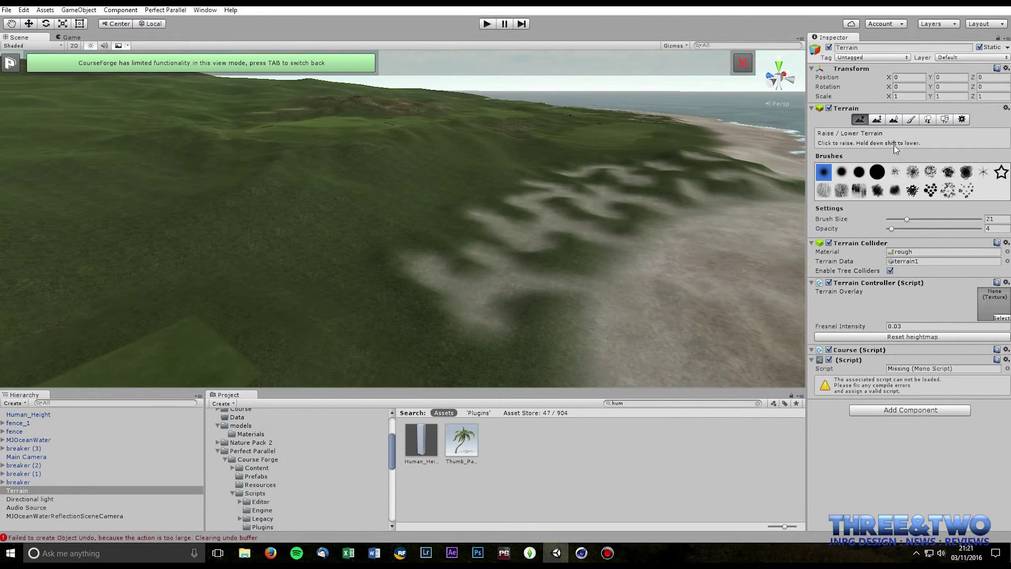
# Raise the broader ground around the dunes and adjoining grass using brush size 81 at opacity 4.
pyautogui.moveTo(908, 218); pyautogui.dragTo(962, 219)
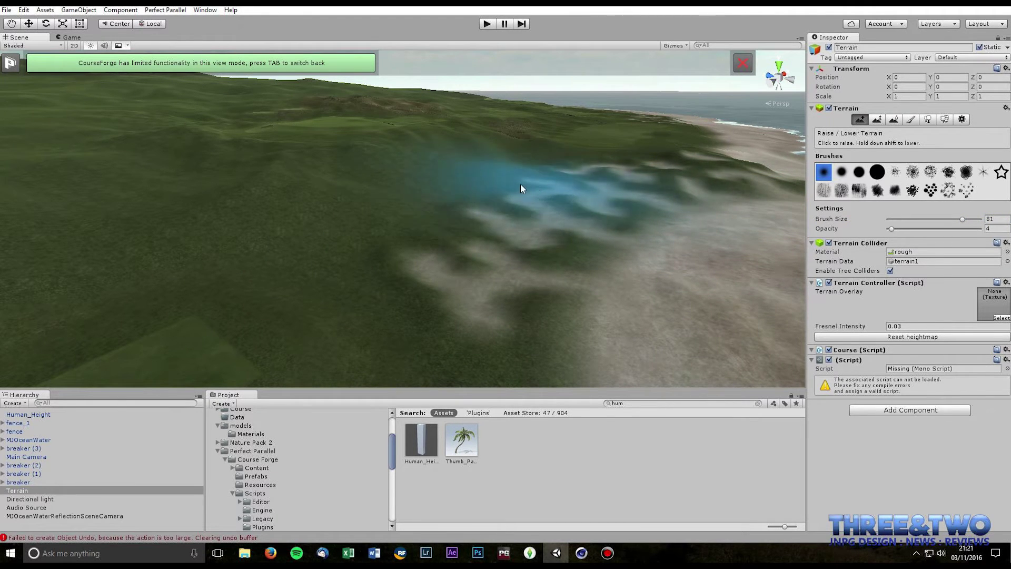
pyautogui.moveTo(463, 221)
pyautogui.mouseDown(button='middle')
pyautogui.moveTo(580, 213)
pyautogui.moveTo(632, 194)
pyautogui.moveTo(585, 197)
pyautogui.mouseUp(button='middle')
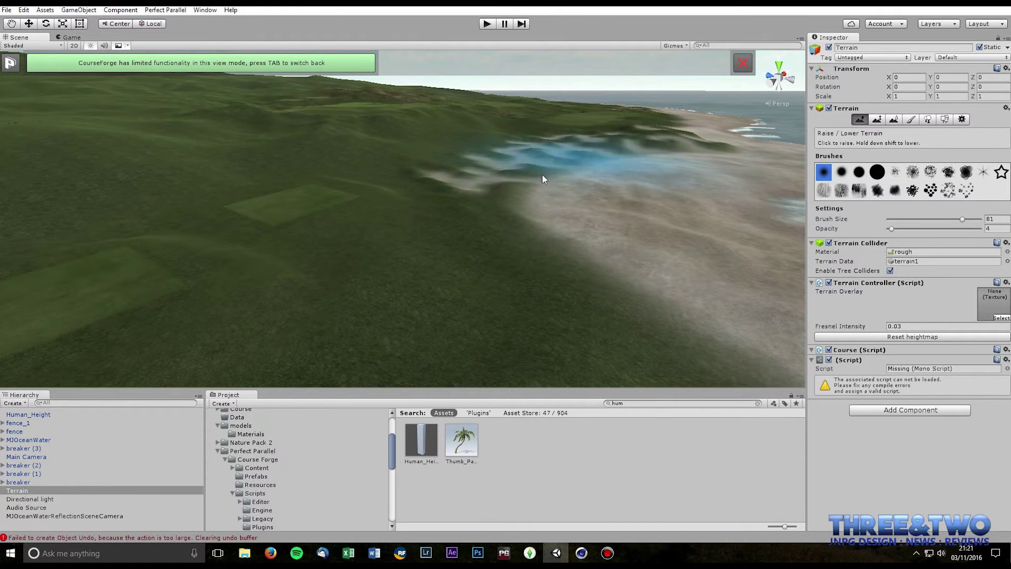
pyautogui.scroll(3, 672, 278)
pyautogui.moveTo(673, 278); pyautogui.dragTo(447, 260, button='right')
pyautogui.scroll(2, 697, 270)
pyautogui.scroll(2, 429, 224)
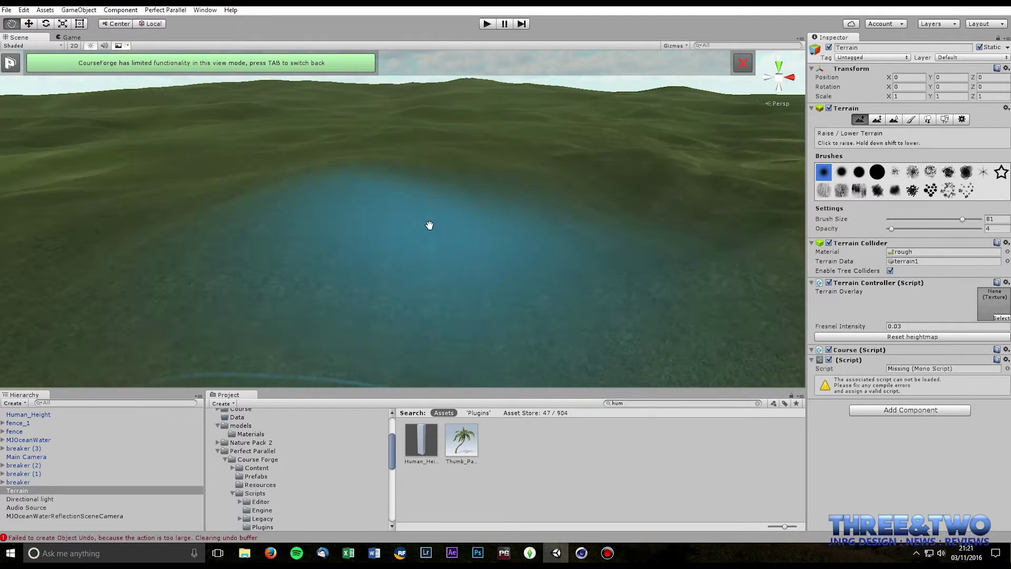
pyautogui.scroll(-1, 429, 224)
# Shape rolling mounds in the grass between the dunes and the tee boxes using brush size 25 at opacity 4.
pyautogui.moveTo(893, 218)
pyautogui.mouseDown()
pyautogui.moveTo(921, 219)
pyautogui.moveTo(910, 219)
pyautogui.mouseUp()
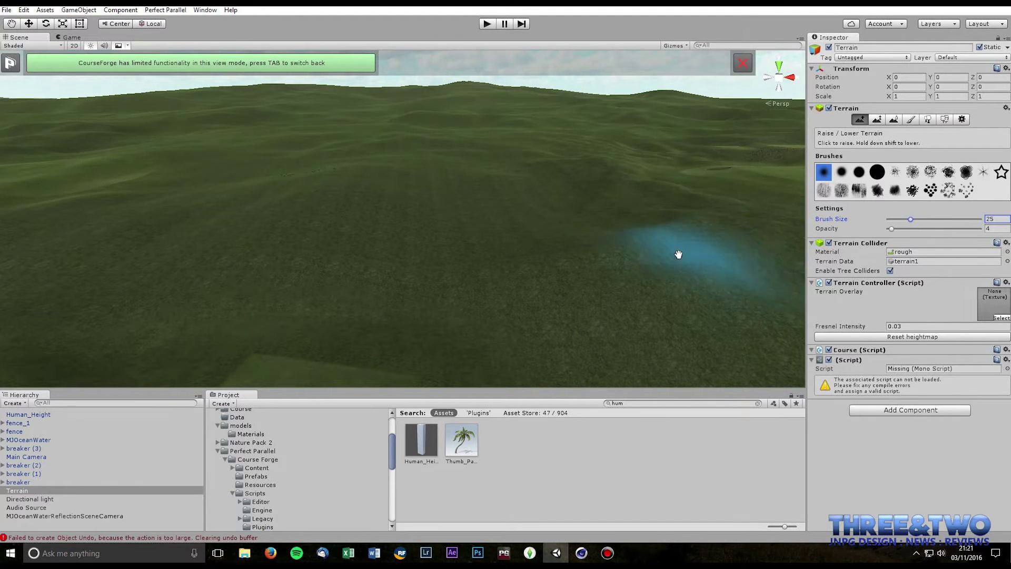
pyautogui.moveTo(677, 253)
pyautogui.mouseDown(button='right')
pyautogui.moveTo(609, 269)
pyautogui.moveTo(620, 280)
pyautogui.mouseUp(button='right')
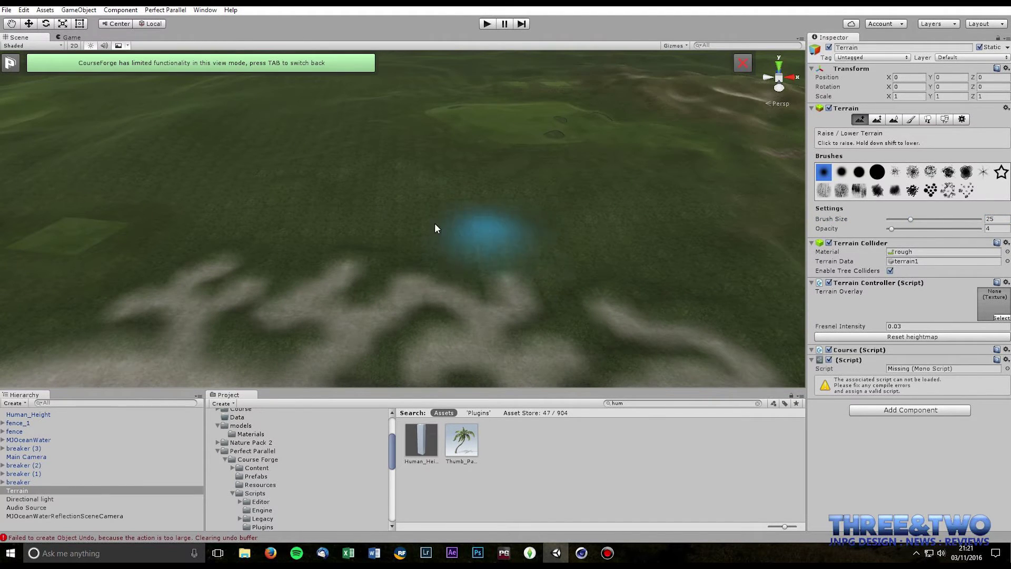
pyautogui.moveTo(668, 241); pyautogui.dragTo(763, 206, button='right')
pyautogui.scroll(2, 774, 212)
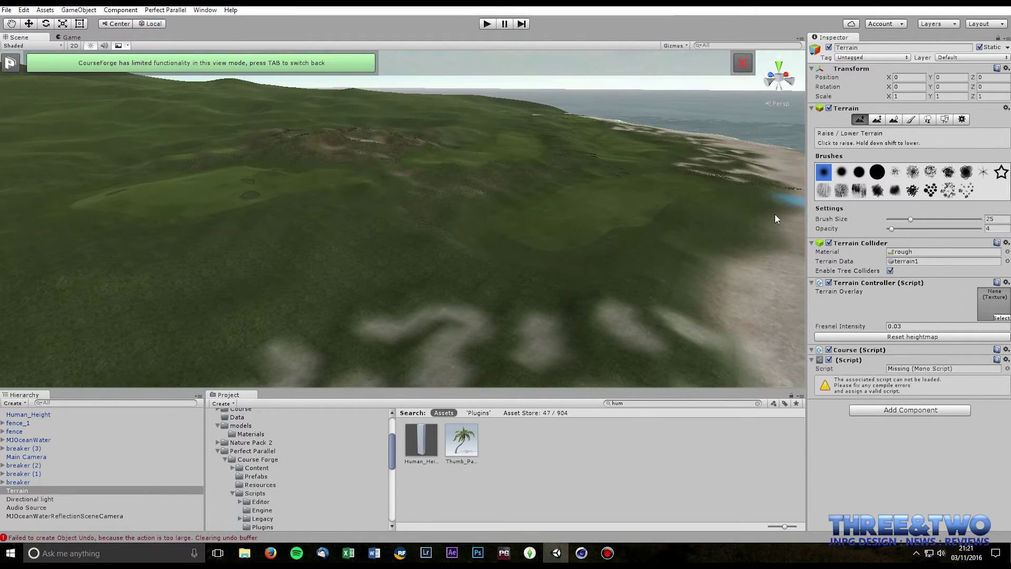
pyautogui.moveTo(670, 234)
pyautogui.mouseDown(button='middle')
pyautogui.moveTo(704, 216)
pyautogui.moveTo(778, 213)
pyautogui.mouseUp(button='middle')
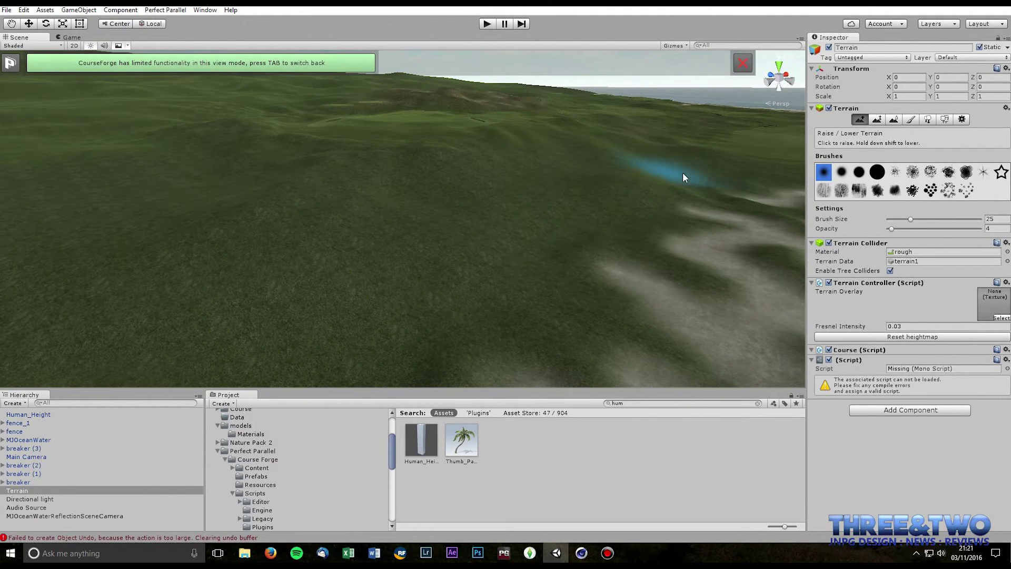
pyautogui.scroll(-3, 578, 218)
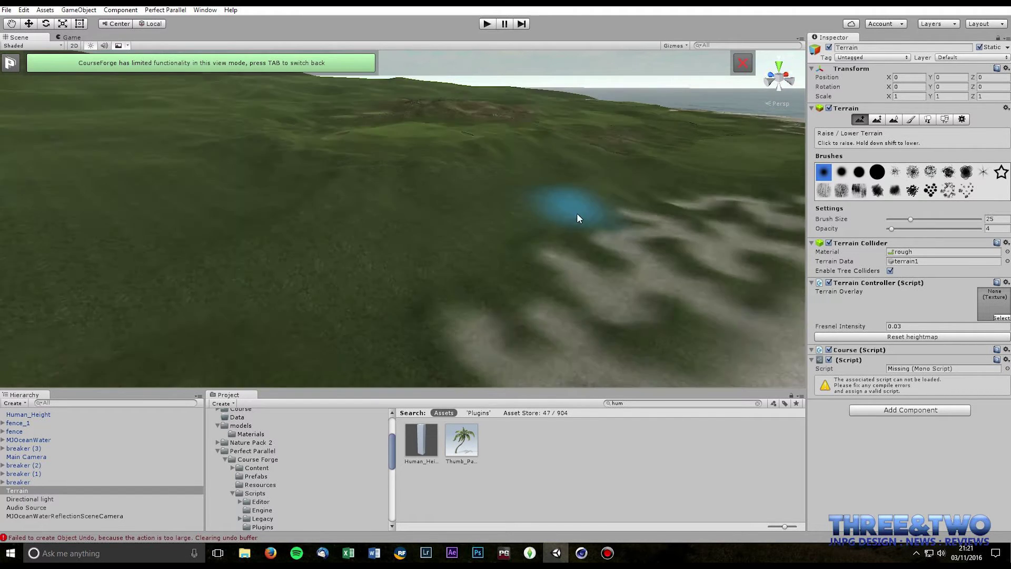
pyautogui.moveTo(578, 218); pyautogui.dragTo(649, 207, button='middle')
pyautogui.moveTo(649, 203); pyautogui.dragTo(753, 203, button='right')
pyautogui.scroll(3, 629, 206)
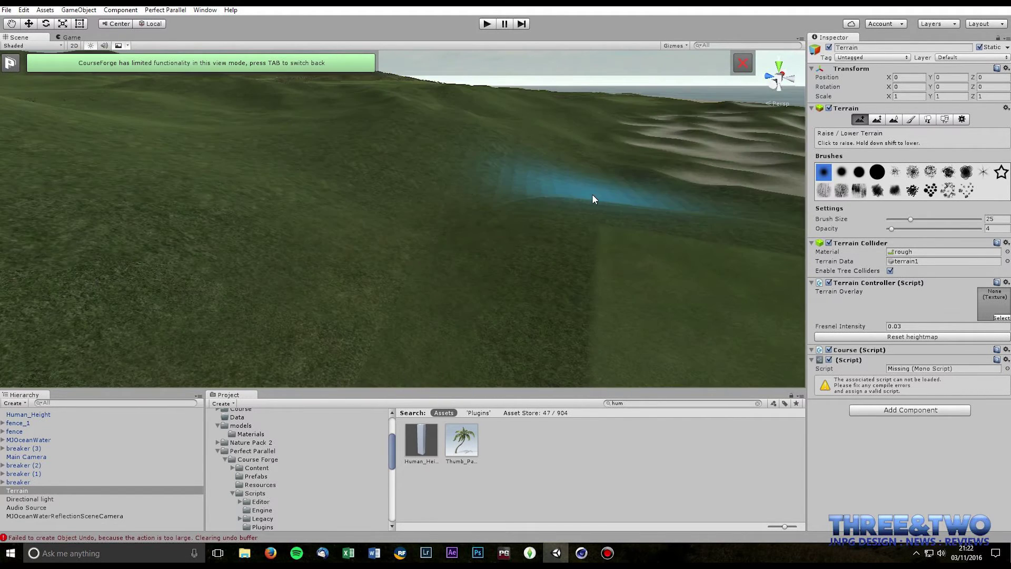
pyautogui.moveTo(592, 196)
pyautogui.mouseDown(button='middle')
pyautogui.moveTo(574, 207)
pyautogui.moveTo(416, 199)
pyautogui.mouseUp(button='middle')
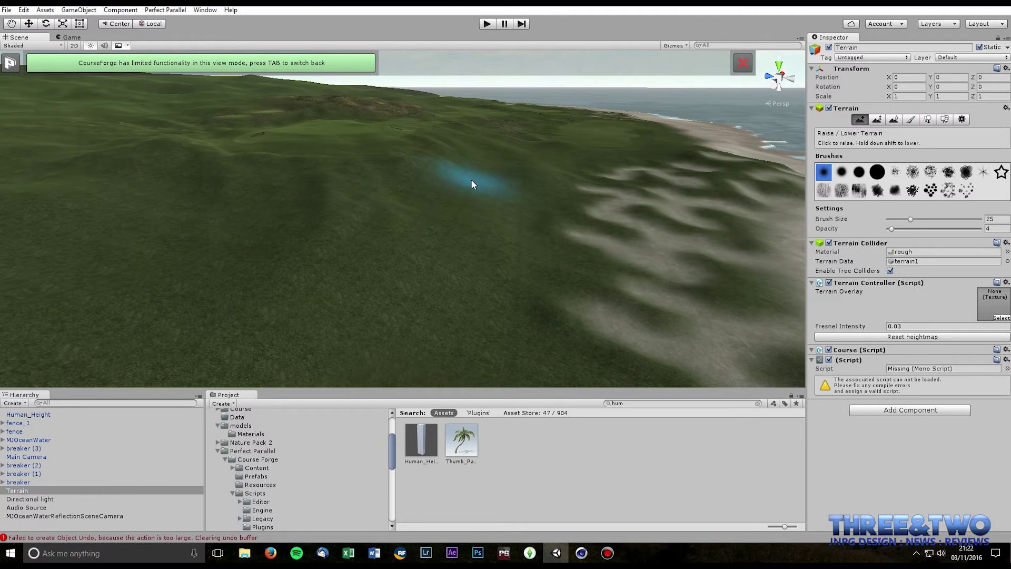
# Roughen the grass between the tee boxes and the dunes with the scattered-dots brush at size 20 and opacity 4.
pyautogui.click(930, 190)
pyautogui.moveTo(911, 218); pyautogui.dragTo(906, 219)
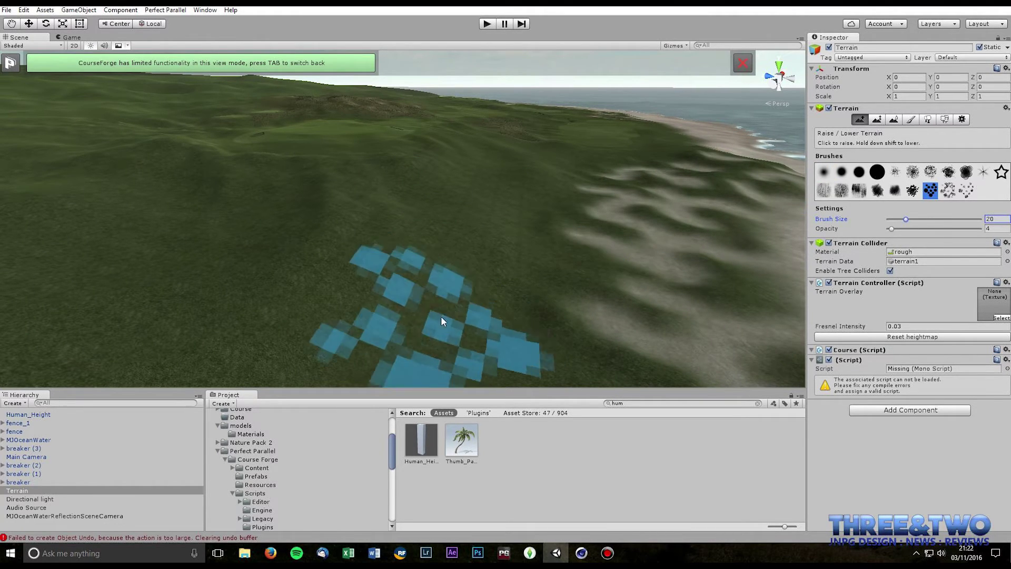
pyautogui.moveTo(501, 226)
pyautogui.mouseDown()
pyautogui.moveTo(492, 220)
pyautogui.moveTo(528, 164)
pyautogui.mouseUp()
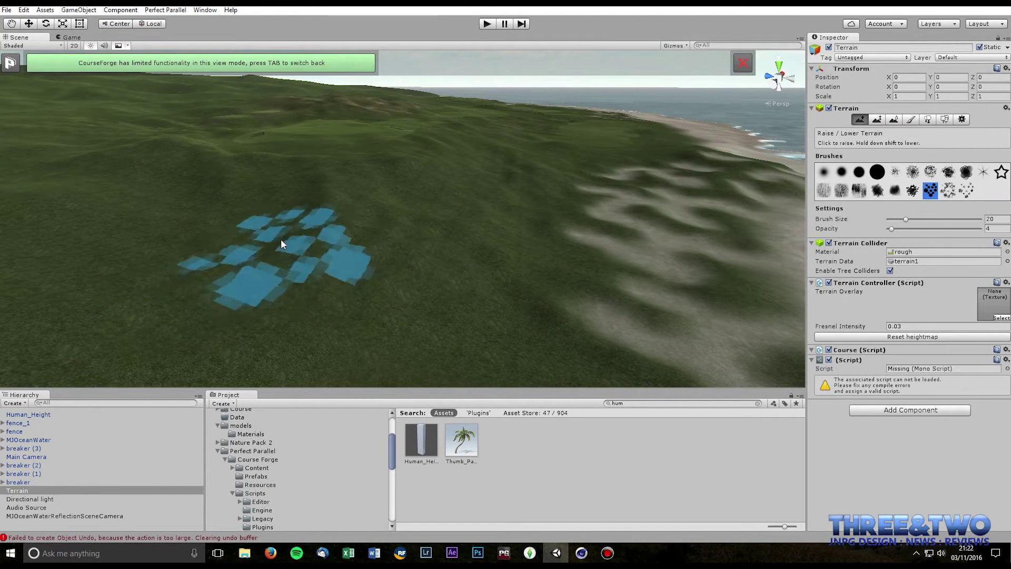
pyautogui.scroll(-3, 516, 247)
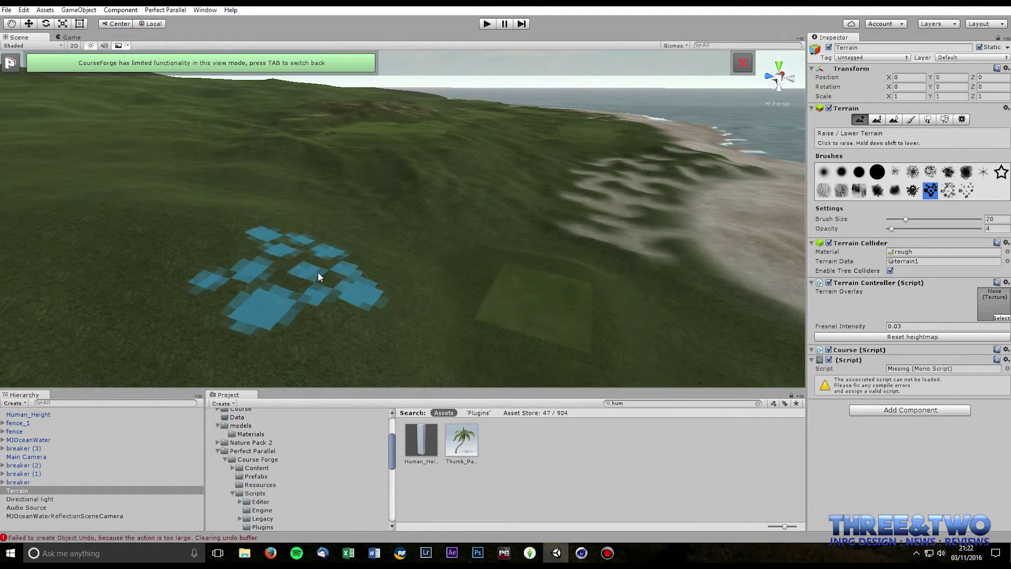
# Examine the sculpted ground around the tee boxes, sand patches and beach from several angles.
pyautogui.scroll(-3, 248, 228)
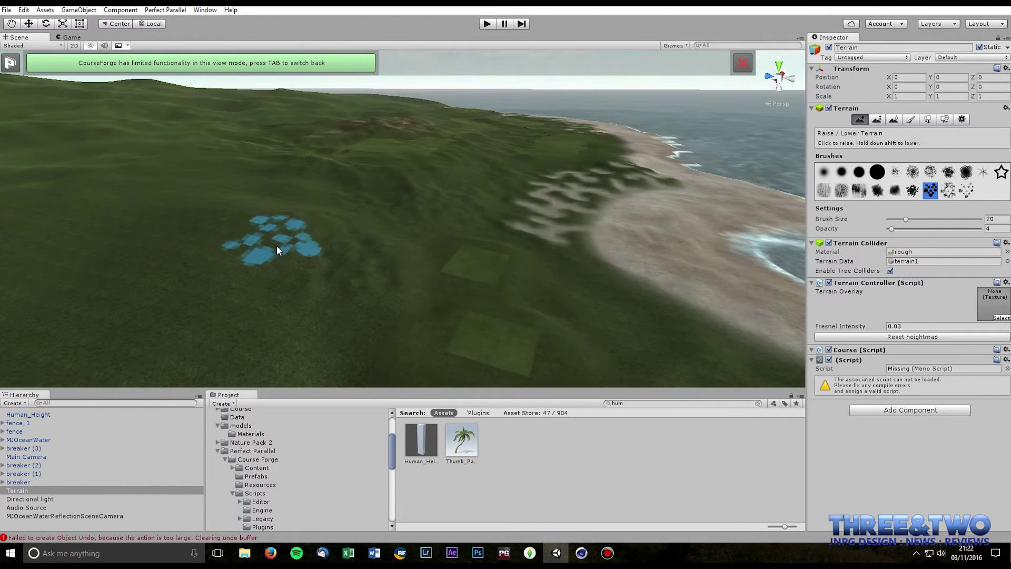
pyautogui.moveTo(644, 309); pyautogui.dragTo(542, 259, button='middle')
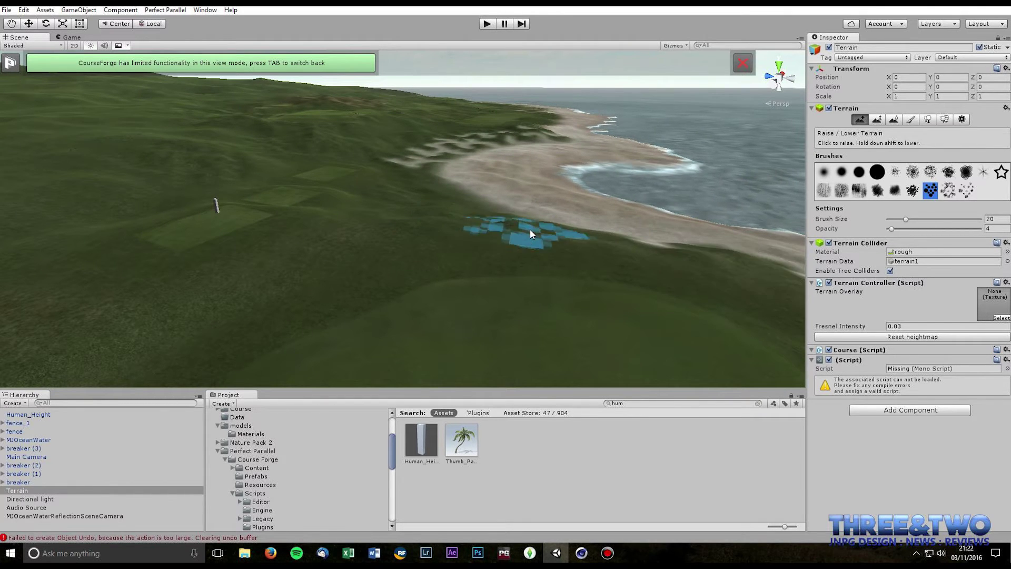
pyautogui.moveTo(530, 229)
pyautogui.keyDown('alt'); pyautogui.mouseDown()
pyautogui.moveTo(418, 241)
pyautogui.moveTo(318, 217)
pyautogui.mouseUp(); pyautogui.keyUp('alt')
pyautogui.scroll(-3, 309, 239)
pyautogui.scroll(1, 309, 239)
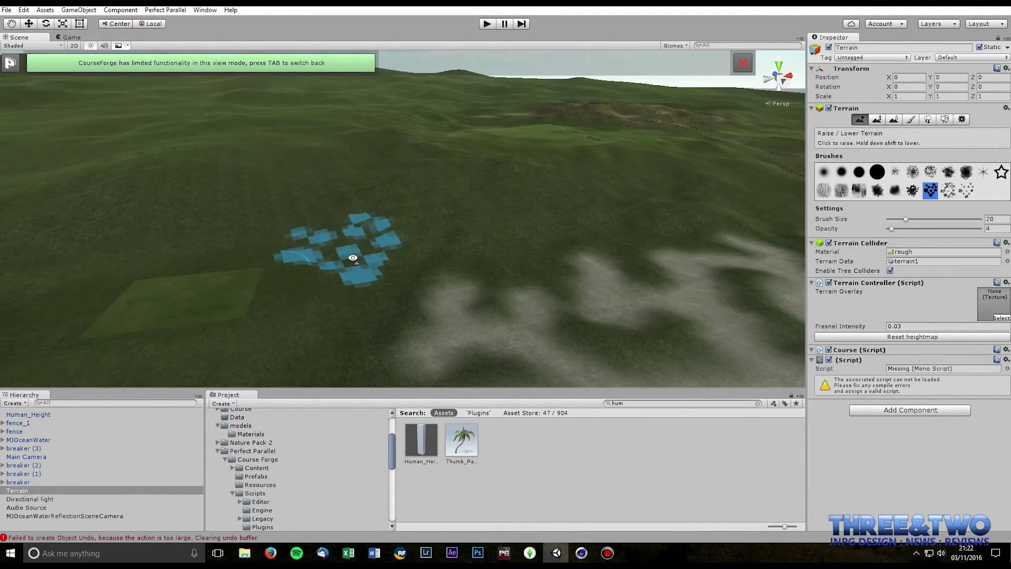
pyautogui.keyDown('alt'); pyautogui.moveTo(349, 253); pyautogui.dragTo(477, 308); pyautogui.keyUp('alt')
pyautogui.scroll(2, 477, 309)
pyautogui.scroll(-4, 477, 308)
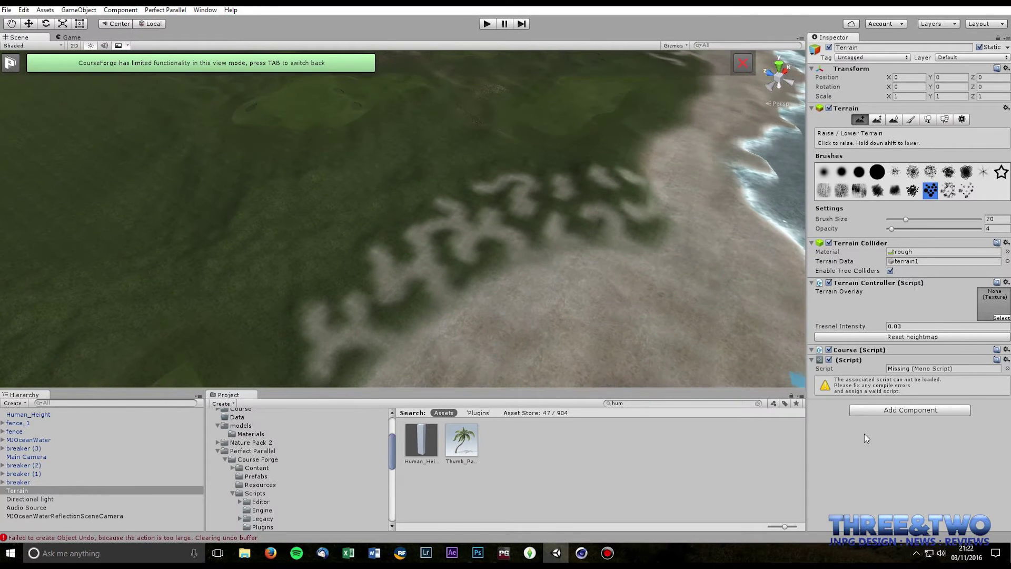
# Paint dark green grass texture onto the sand beside the dunes with the soft round brush at size 8, opacity 15 and target strength 0.516.
pyautogui.click(911, 120)
pyautogui.click(824, 172)
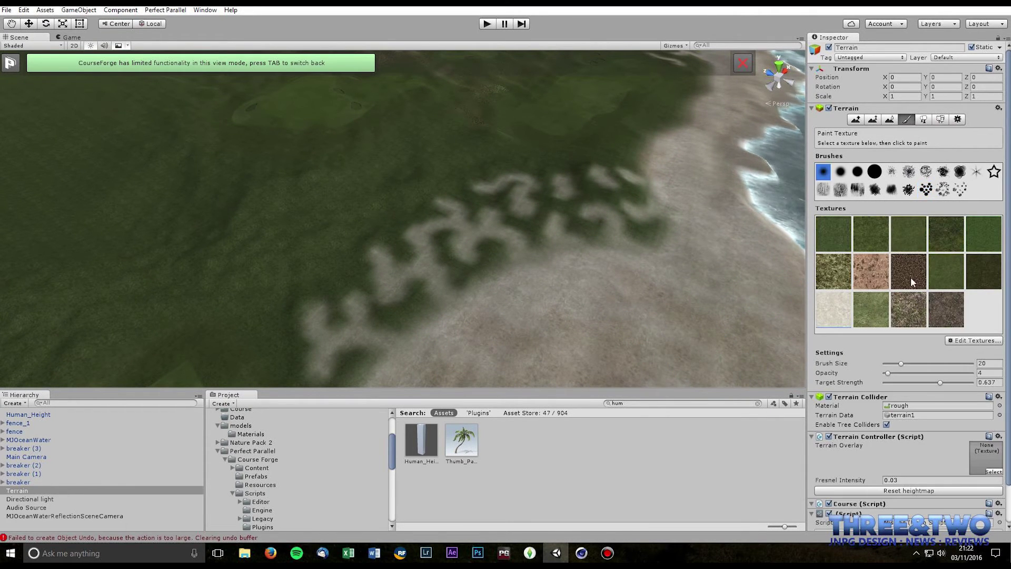
pyautogui.click(940, 277)
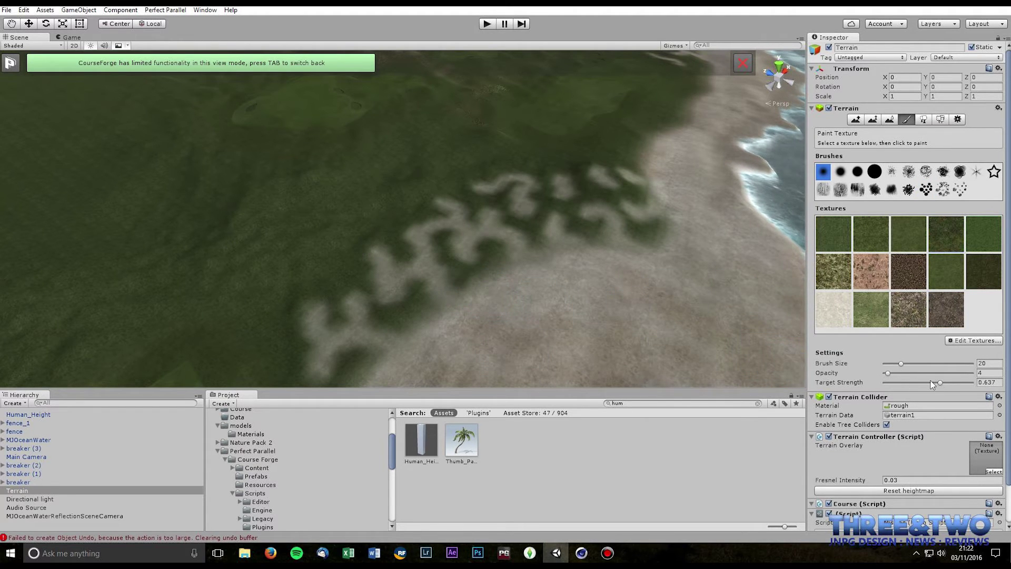
pyautogui.moveTo(940, 382); pyautogui.dragTo(885, 368)
pyautogui.click(494, 282)
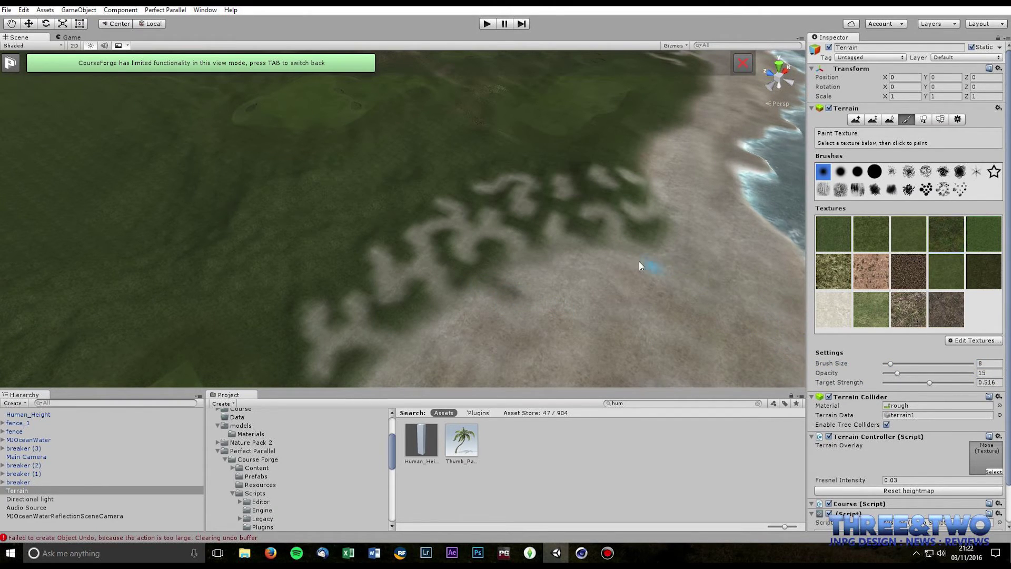
# Strengthen and extend the dark green grass patches along the beach edge with the brush opacity at 56.
pyautogui.click(947, 272)
pyautogui.moveTo(898, 373); pyautogui.dragTo(933, 373)
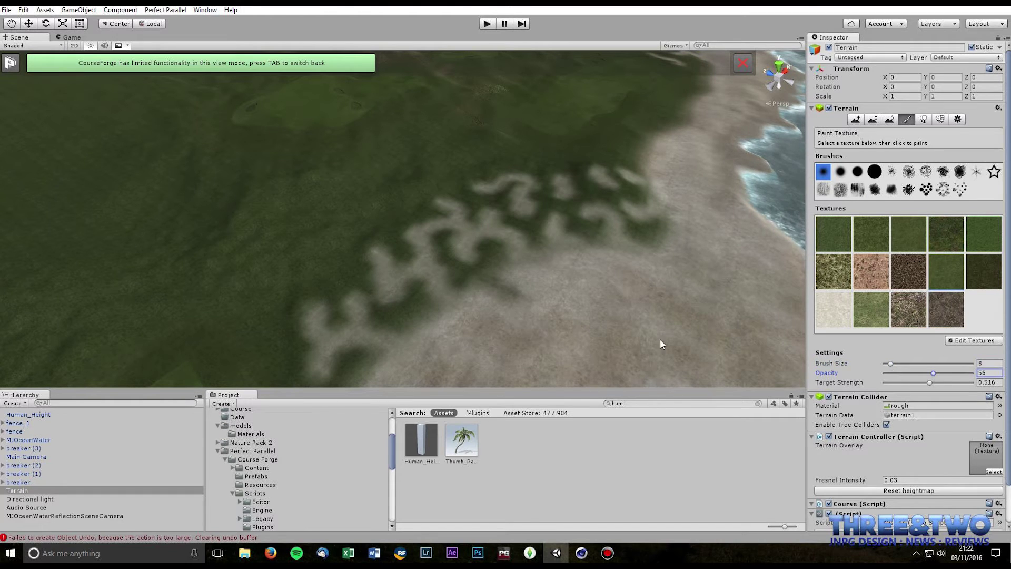
pyautogui.moveTo(501, 282); pyautogui.dragTo(510, 292)
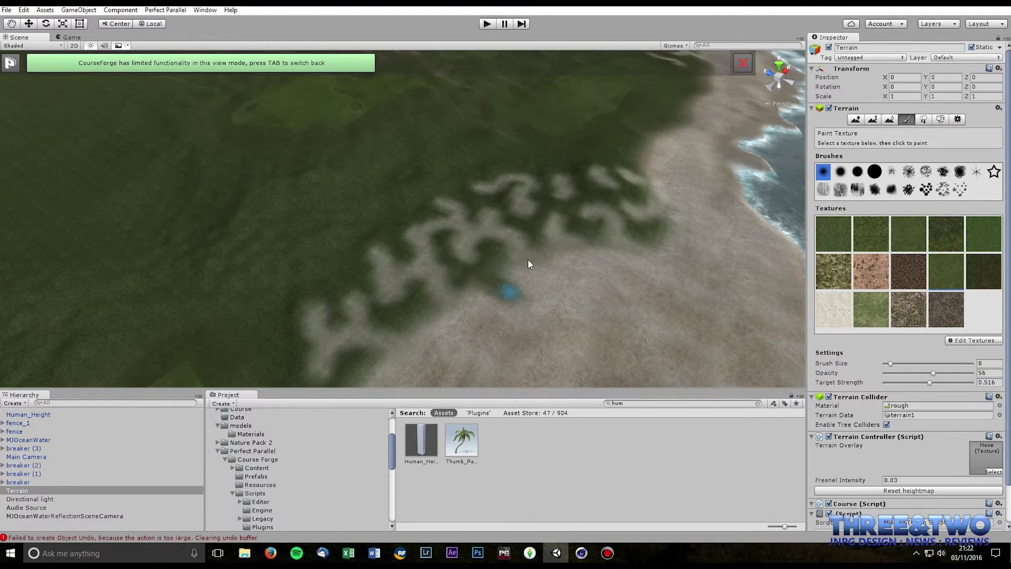
pyautogui.moveTo(555, 339); pyautogui.dragTo(599, 279, button='middle')
pyautogui.moveTo(529, 236)
pyautogui.mouseDown()
pyautogui.moveTo(540, 234)
pyautogui.moveTo(527, 248)
pyautogui.moveTo(544, 235)
pyautogui.moveTo(580, 234)
pyautogui.mouseUp()
pyautogui.moveTo(605, 270); pyautogui.dragTo(639, 252, button='middle')
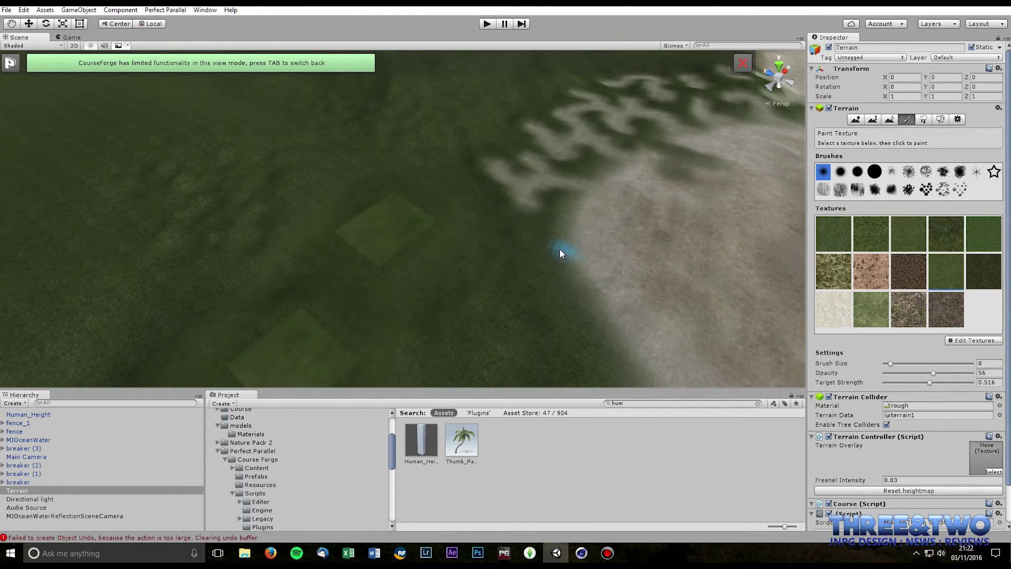
pyautogui.moveTo(560, 249); pyautogui.dragTo(613, 246)
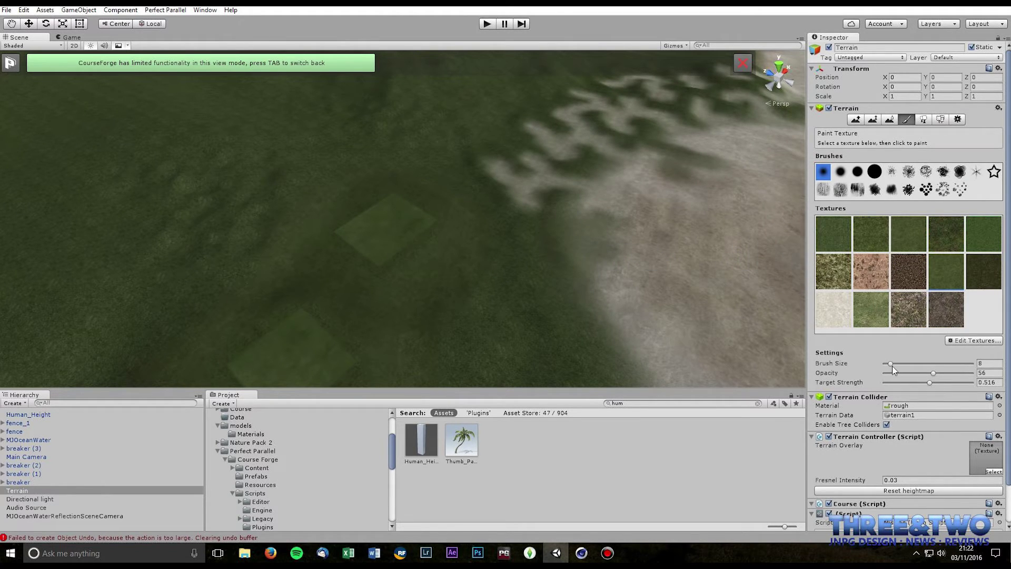
# Paint sharper grass patches into the beach edge using brush size 5, opacity 80 and target strength 0.921.
pyautogui.moveTo(893, 367); pyautogui.dragTo(957, 377)
pyautogui.click(835, 312)
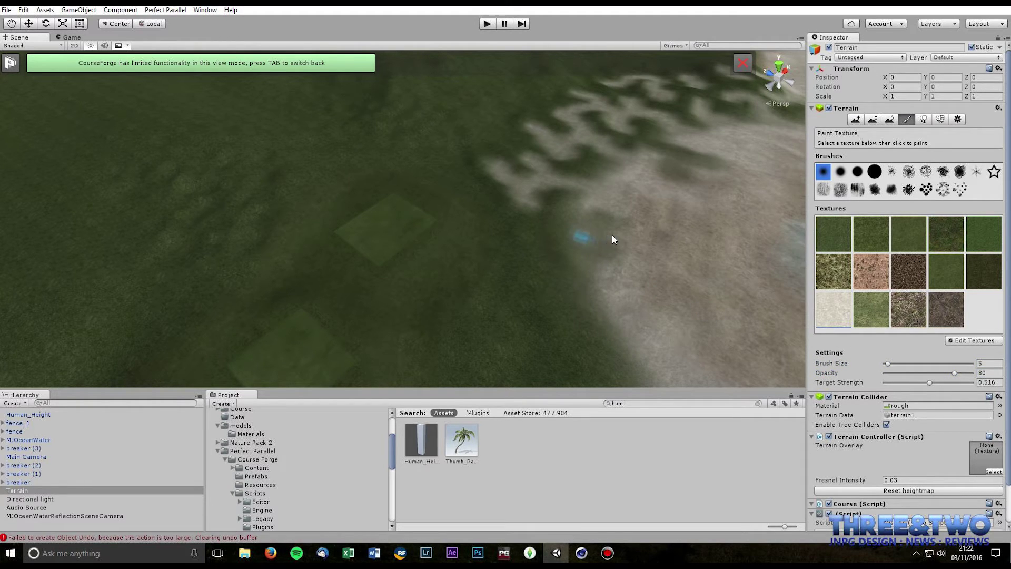
pyautogui.click(950, 273)
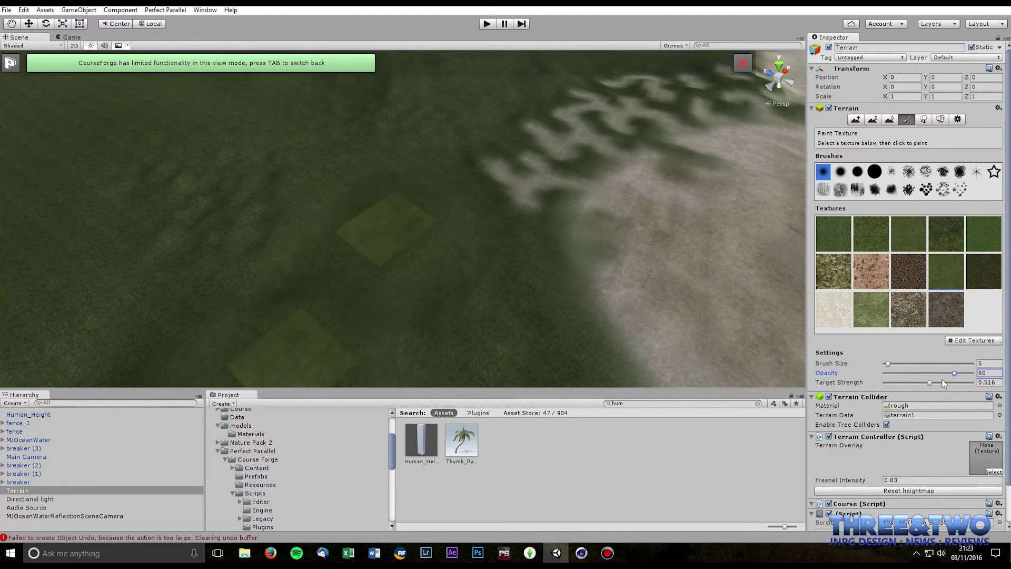
pyautogui.moveTo(943, 383); pyautogui.dragTo(966, 383)
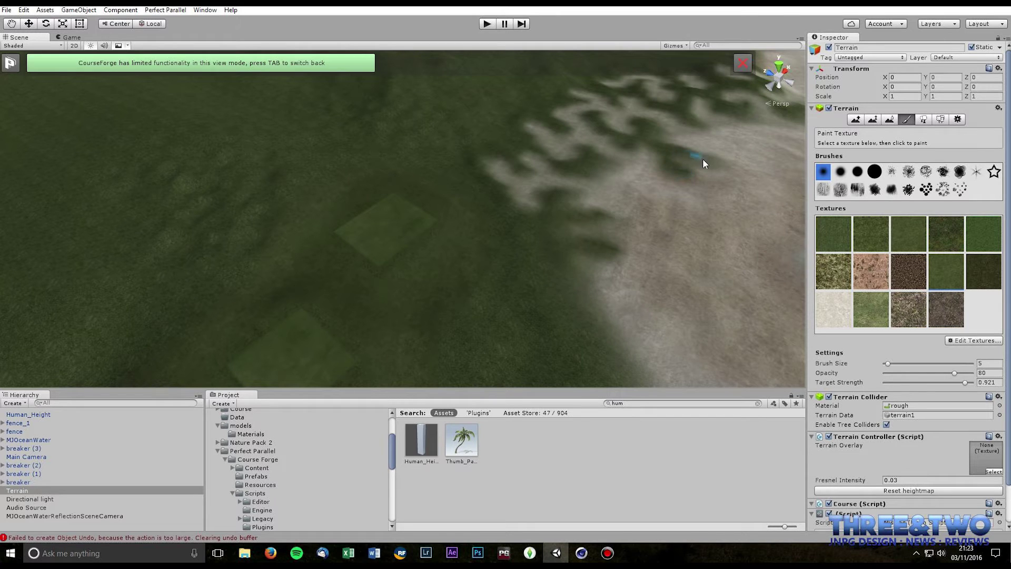
# Continue the finger-shaped grass patches into the sand along the rest of the dune line.
pyautogui.moveTo(732, 166)
pyautogui.mouseDown(button='right')
pyautogui.moveTo(564, 173)
pyautogui.moveTo(496, 139)
pyautogui.mouseUp(button='right')
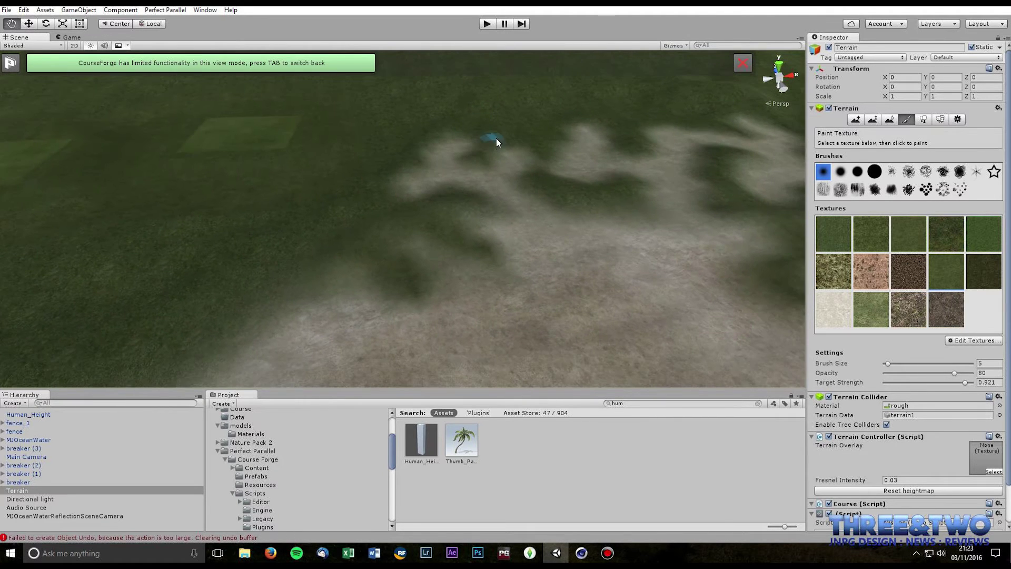
pyautogui.scroll(-4, 700, 253)
pyautogui.moveTo(699, 253); pyautogui.dragTo(580, 293, button='right')
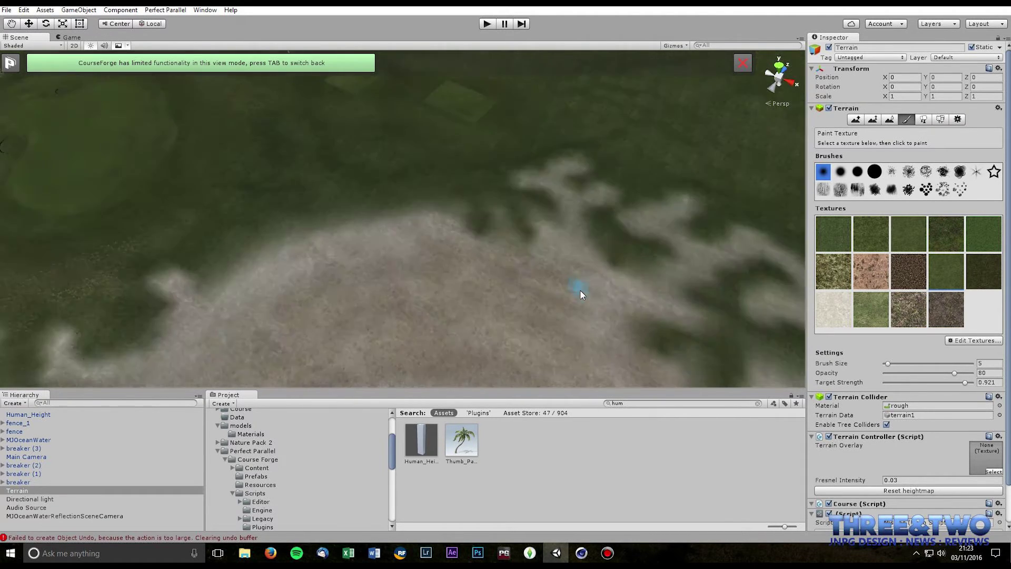
pyautogui.moveTo(580, 293); pyautogui.dragTo(514, 225, button='middle')
pyautogui.scroll(2, 513, 225)
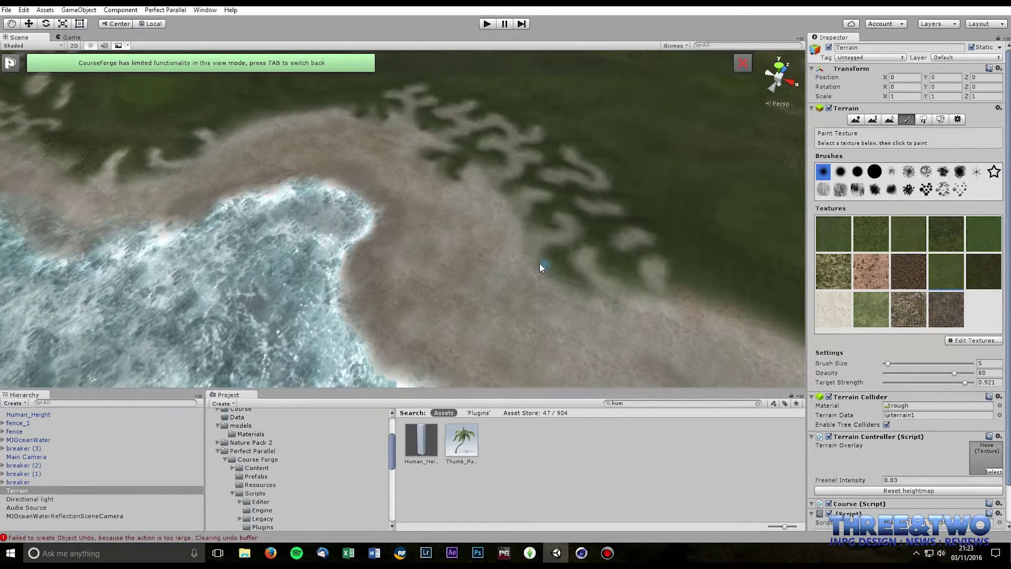
pyautogui.scroll(3, 532, 257)
pyautogui.moveTo(532, 257); pyautogui.dragTo(581, 223, button='right')
pyautogui.scroll(5, 589, 226)
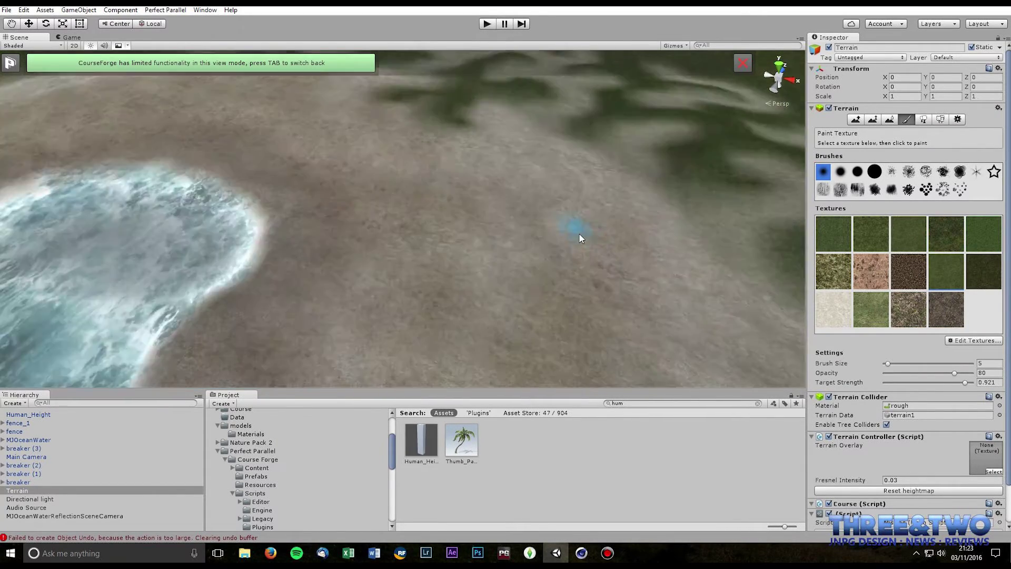
pyautogui.moveTo(579, 233); pyautogui.dragTo(600, 286, button='middle')
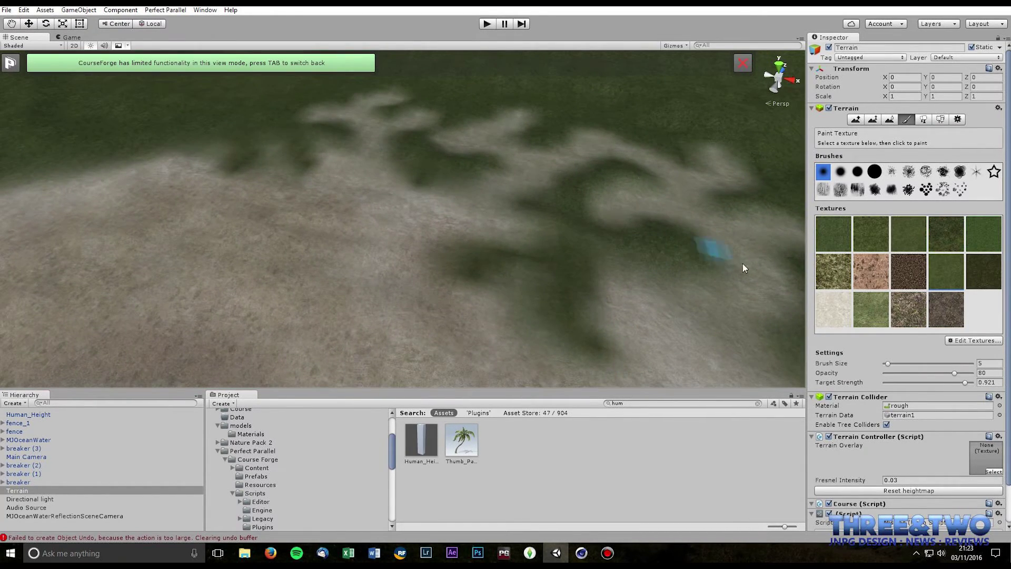
# Raise the newly painted grass patches into small dune mounds with the soft round brush at size 5 and opacity 3.
pyautogui.click(857, 120)
pyautogui.moveTo(961, 229); pyautogui.dragTo(892, 229)
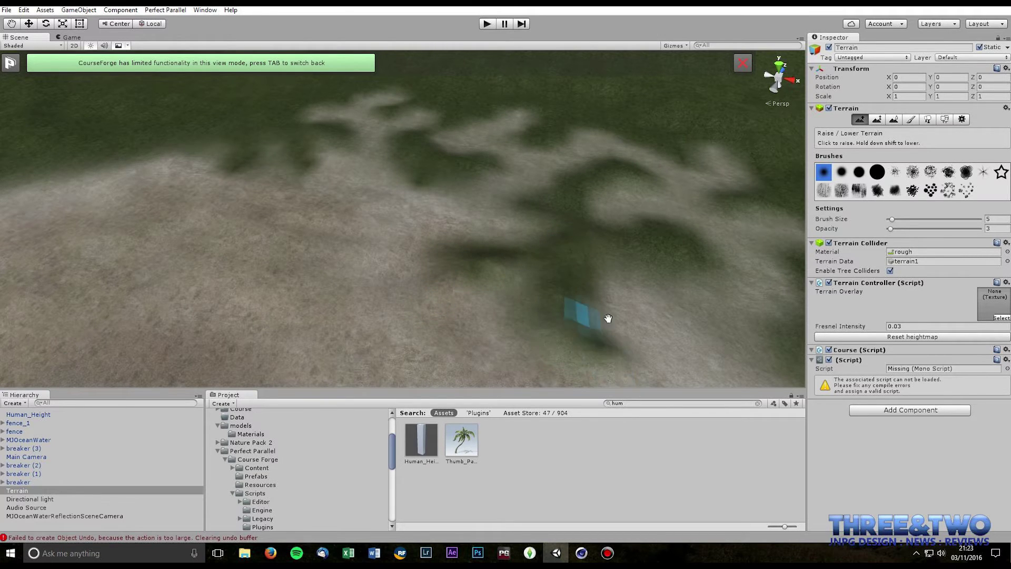
pyautogui.moveTo(595, 316); pyautogui.dragTo(606, 329, button='middle')
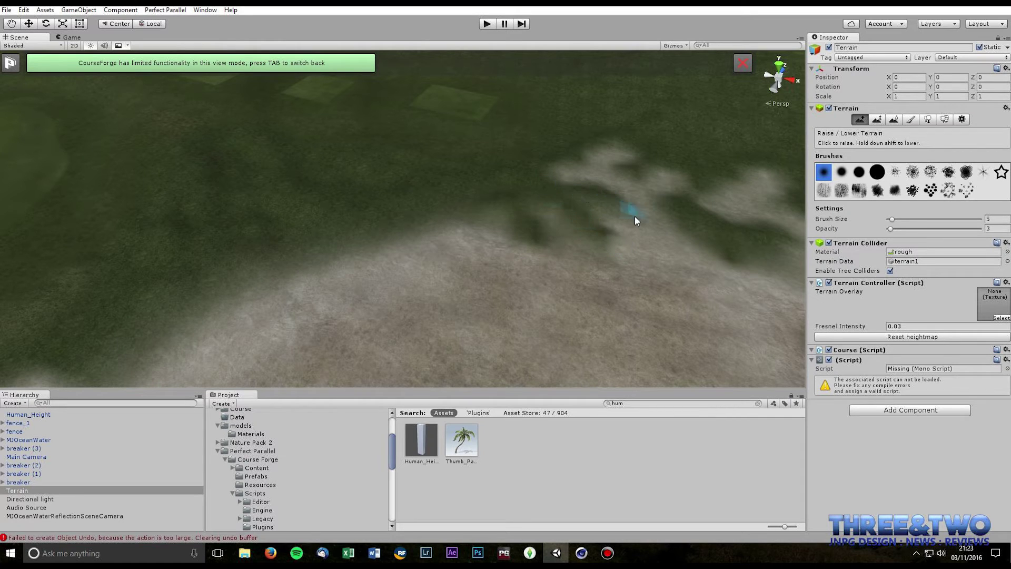
pyautogui.moveTo(636, 223); pyautogui.dragTo(629, 292, button='right')
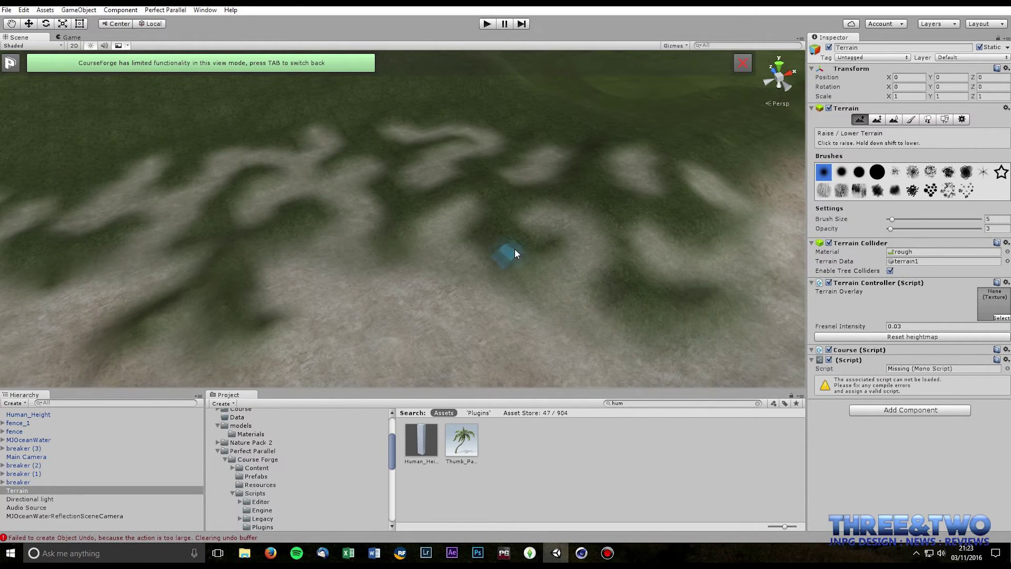
# Smooth the height of the dune mounds and surrounding sand with brush size 23 at opacity 6.
pyautogui.click(893, 119)
pyautogui.click(897, 218)
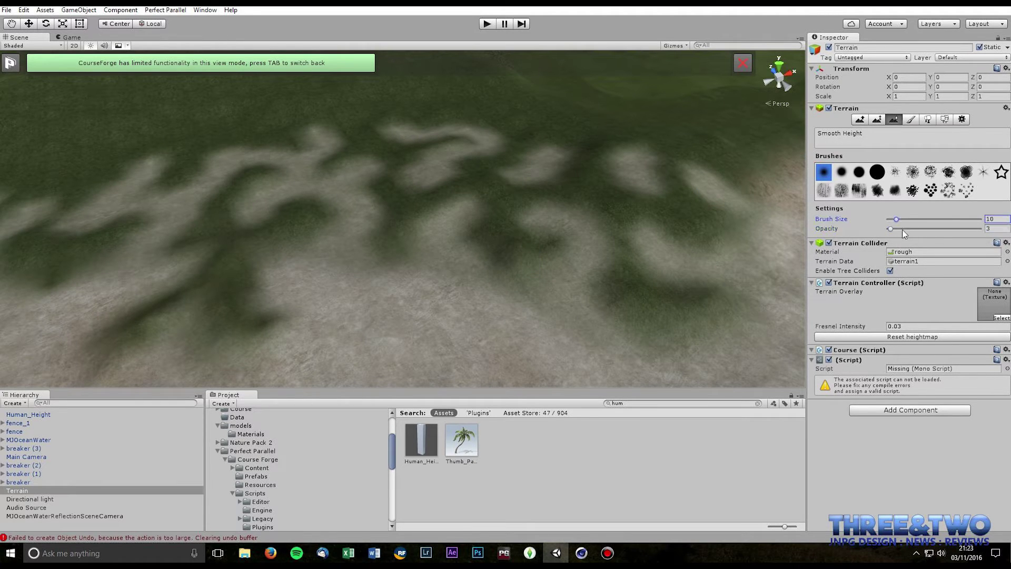
pyautogui.click(894, 228)
pyautogui.moveTo(690, 245); pyautogui.dragTo(748, 219, button='middle')
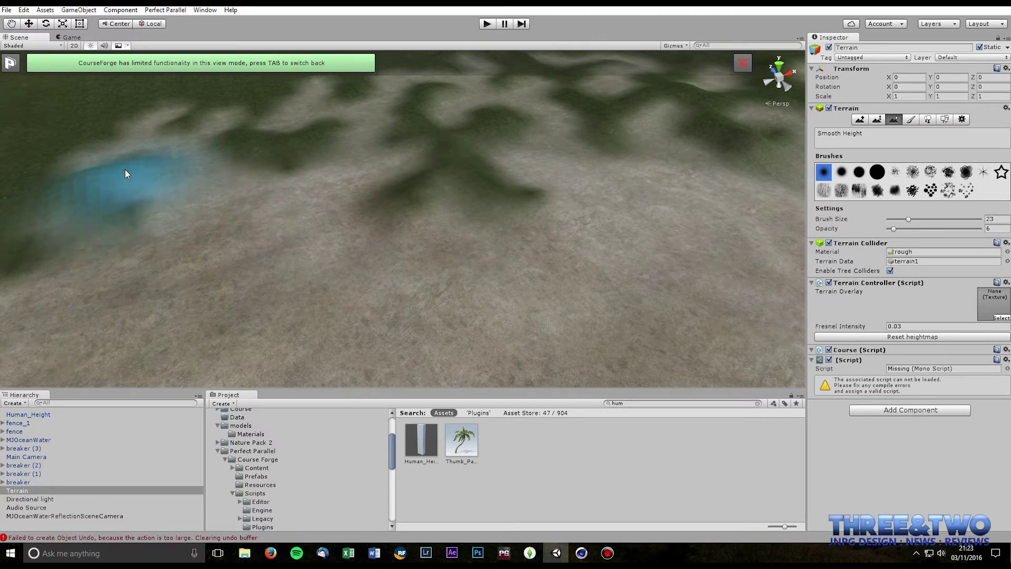
pyautogui.moveTo(400, 203)
pyautogui.mouseDown(button='middle')
pyautogui.moveTo(557, 160)
pyautogui.moveTo(767, 152)
pyautogui.mouseUp(button='middle')
pyautogui.scroll(-4, 560, 175)
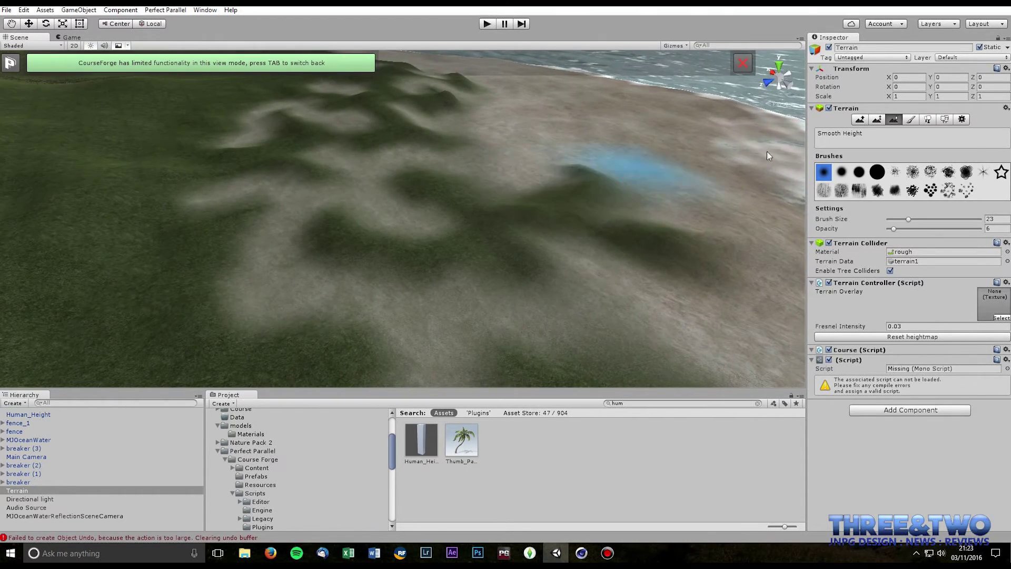
# Tint the grassy dune mounds with the reddish dirt texture at brush size 4, opacity 24 and target strength 0.177.
pyautogui.click(911, 119)
pyautogui.click(872, 274)
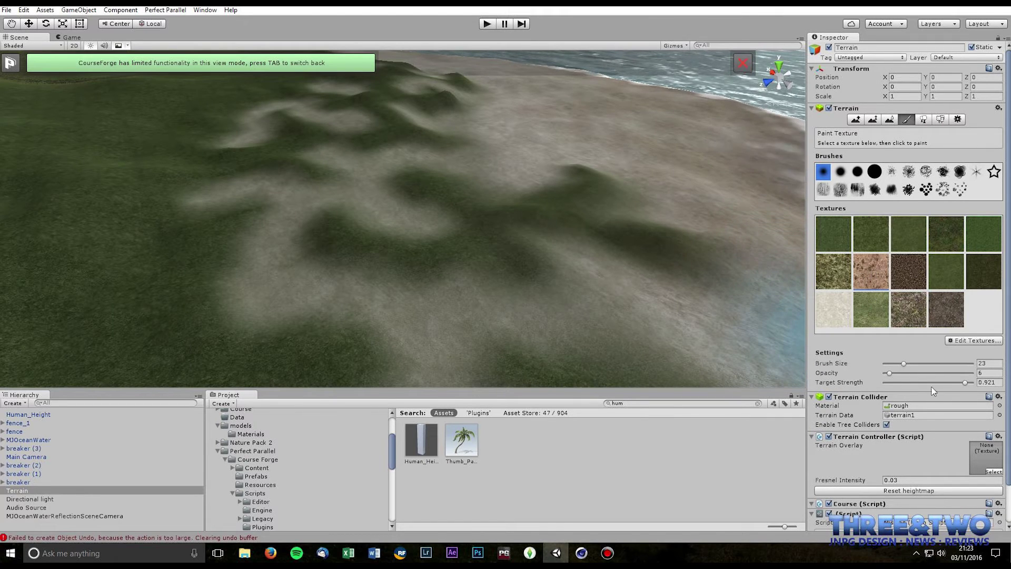
pyautogui.click(899, 381)
pyautogui.moveTo(900, 375); pyautogui.dragTo(887, 366)
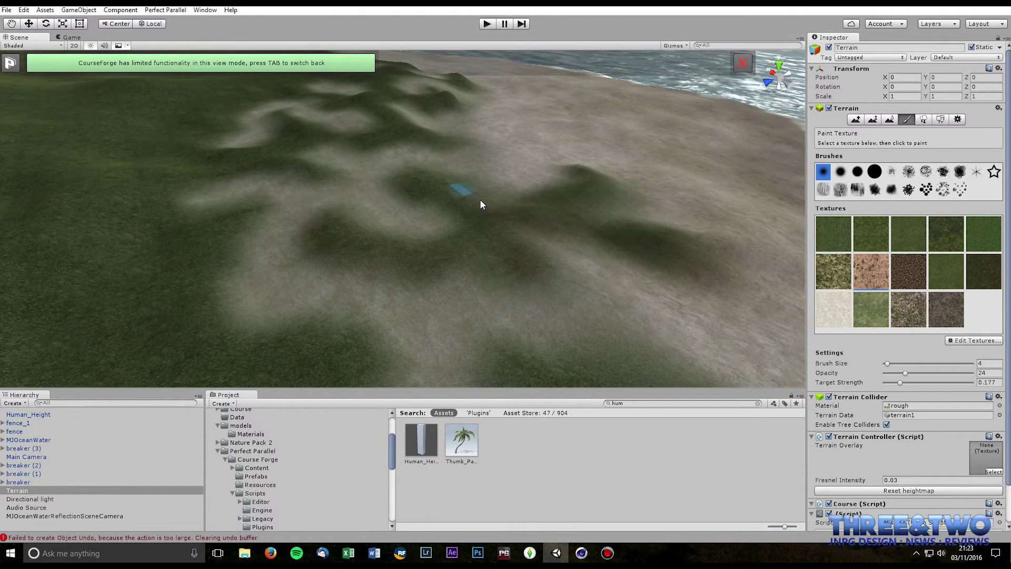
pyautogui.moveTo(673, 238); pyautogui.dragTo(672, 225, button='middle')
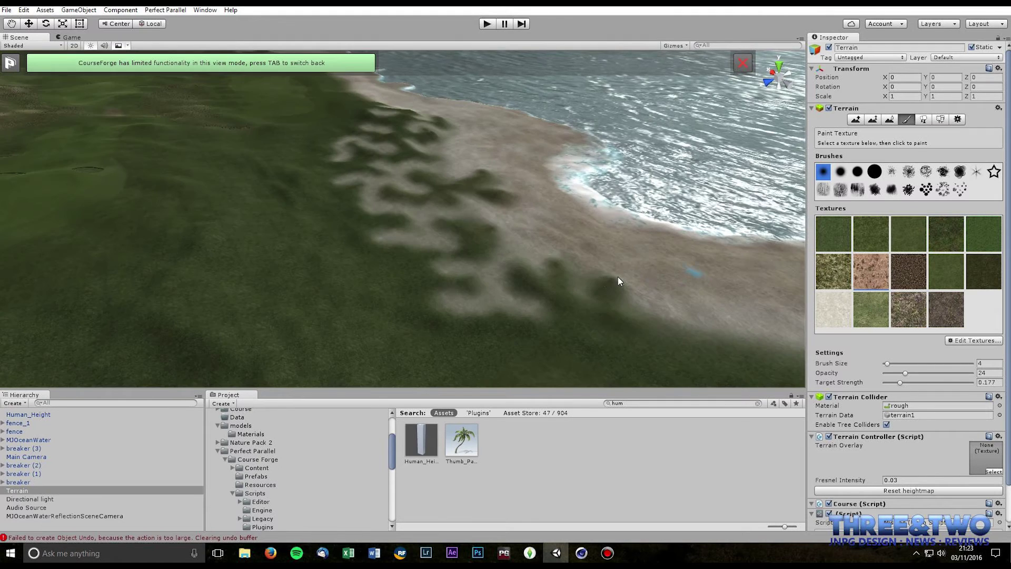
# Blend faint reddish dirt texture into the remaining grass patches and grass edges along the dune line.
pyautogui.moveTo(617, 277)
pyautogui.mouseDown(button='middle')
pyautogui.moveTo(544, 291)
pyautogui.moveTo(554, 252)
pyautogui.mouseUp(button='middle')
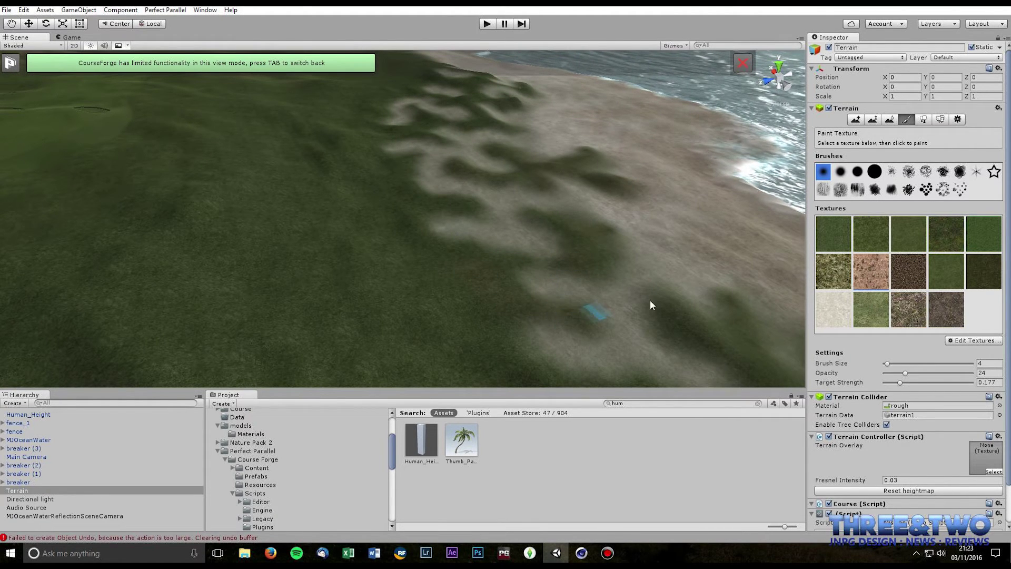
pyautogui.moveTo(643, 282); pyautogui.dragTo(481, 222, button='middle')
pyautogui.moveTo(542, 180); pyautogui.dragTo(451, 203, button='middle')
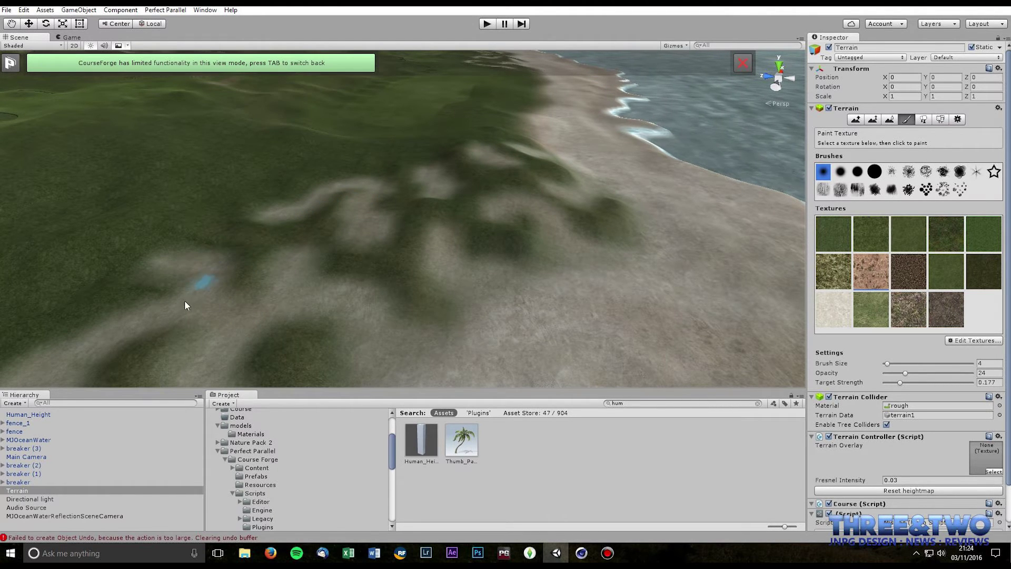
pyautogui.moveTo(253, 285); pyautogui.dragTo(407, 230, button='middle')
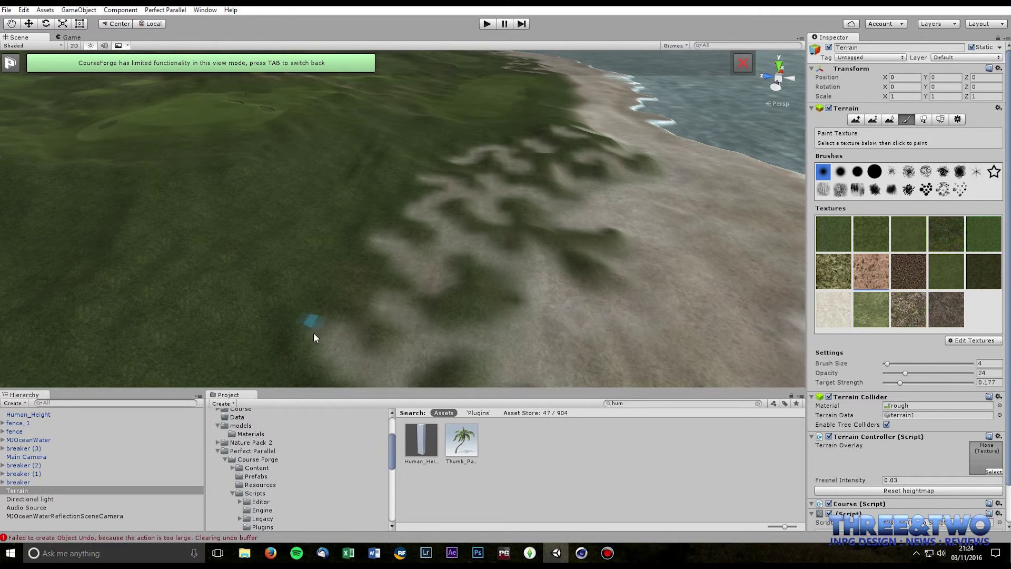
pyautogui.moveTo(463, 295); pyautogui.dragTo(318, 280, button='middle')
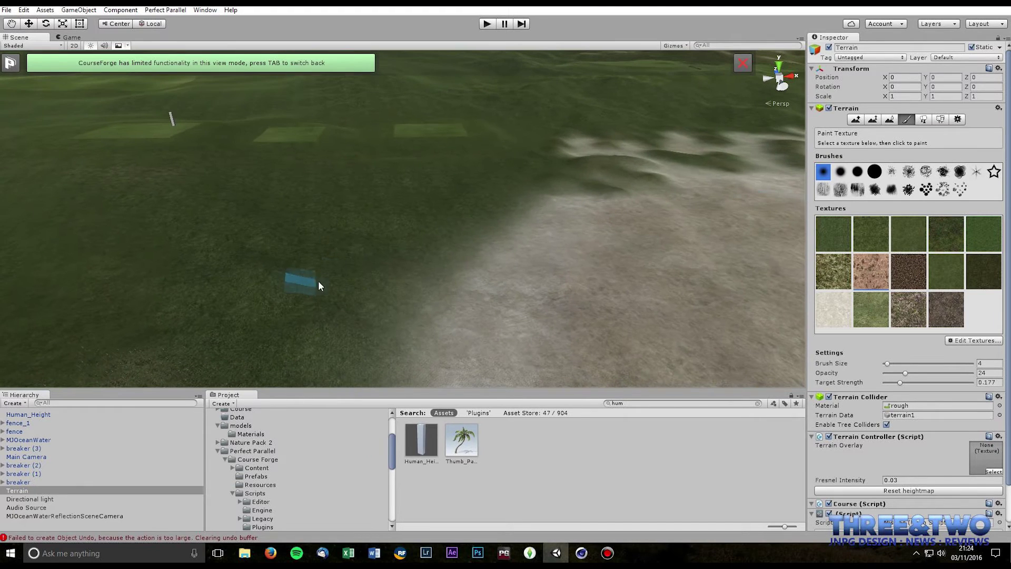
# Paint faint reddish dirt texture over the grass between the tee boxes and the beach with brush size 8.
pyautogui.click(891, 363)
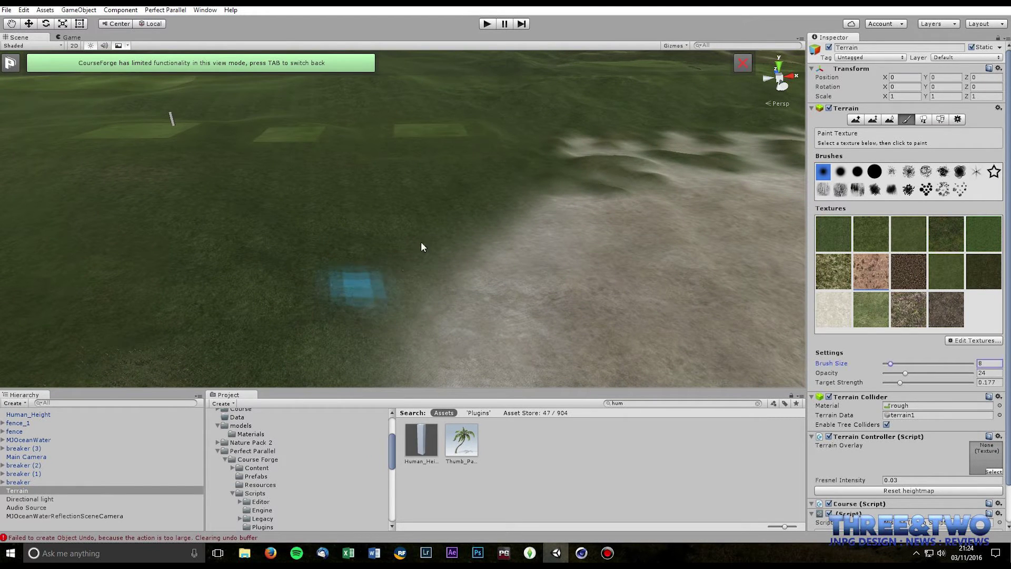
pyautogui.moveTo(450, 183)
pyautogui.mouseDown()
pyautogui.moveTo(361, 226)
pyautogui.moveTo(465, 187)
pyautogui.mouseUp()
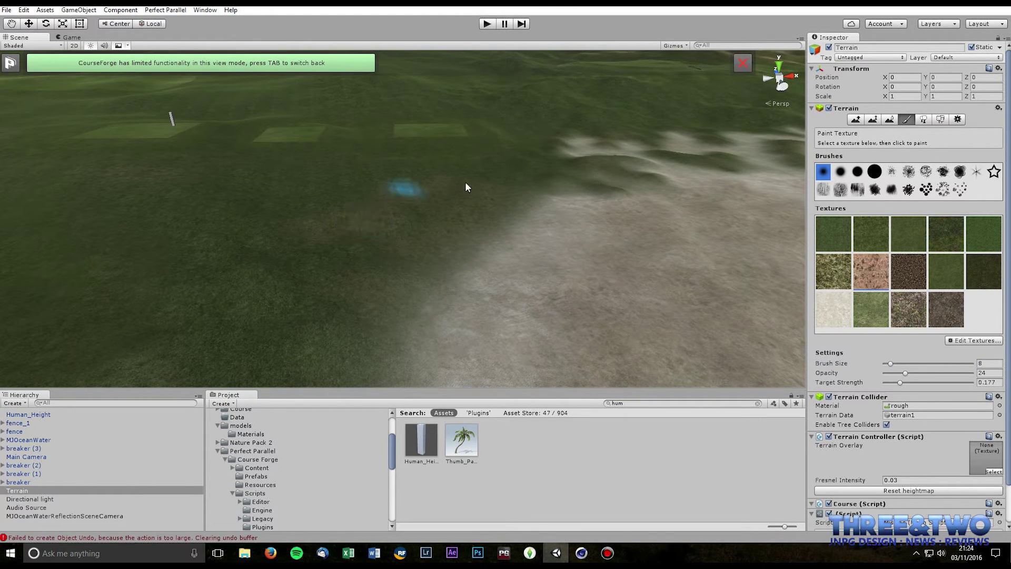
pyautogui.scroll(-5, 342, 237)
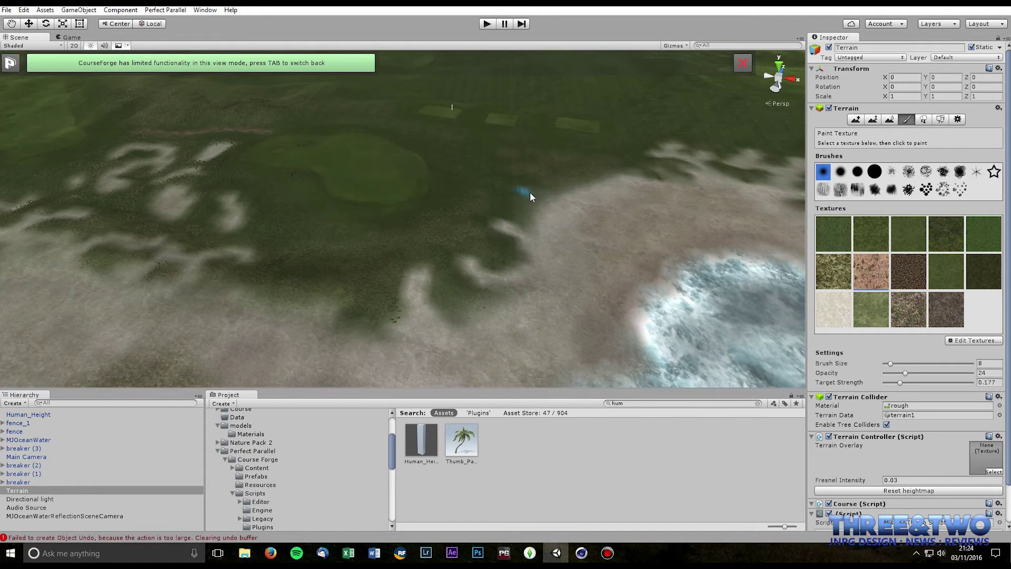
# Blend the darkest grass texture into the grass between the tee boxes and beach at brush size 8, opacity 24, target strength 0.407.
pyautogui.scroll(5, 535, 191)
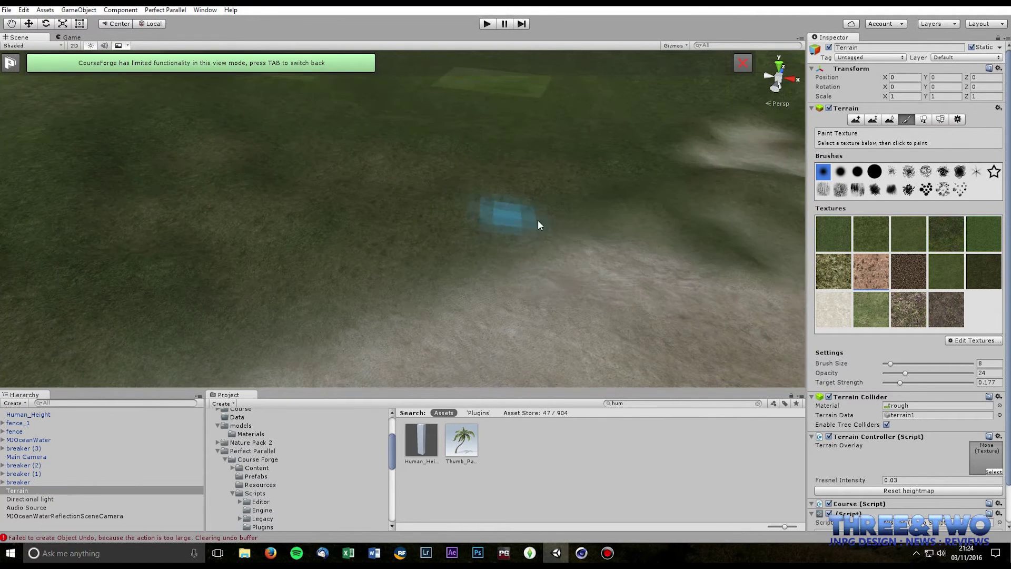
pyautogui.click(945, 236)
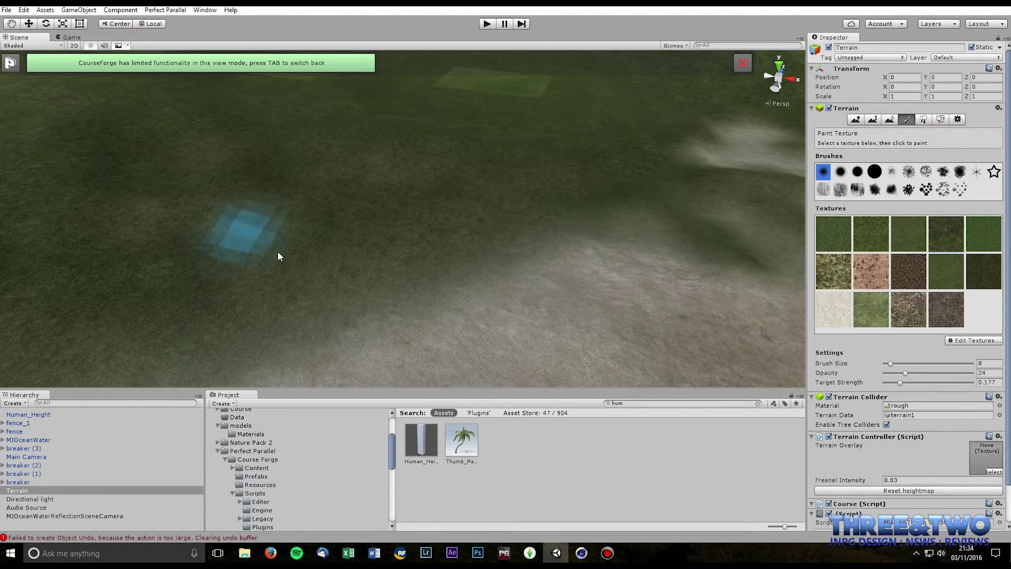
pyautogui.moveTo(395, 182); pyautogui.dragTo(342, 196, button='middle')
pyautogui.moveTo(345, 196); pyautogui.dragTo(253, 193, button='right')
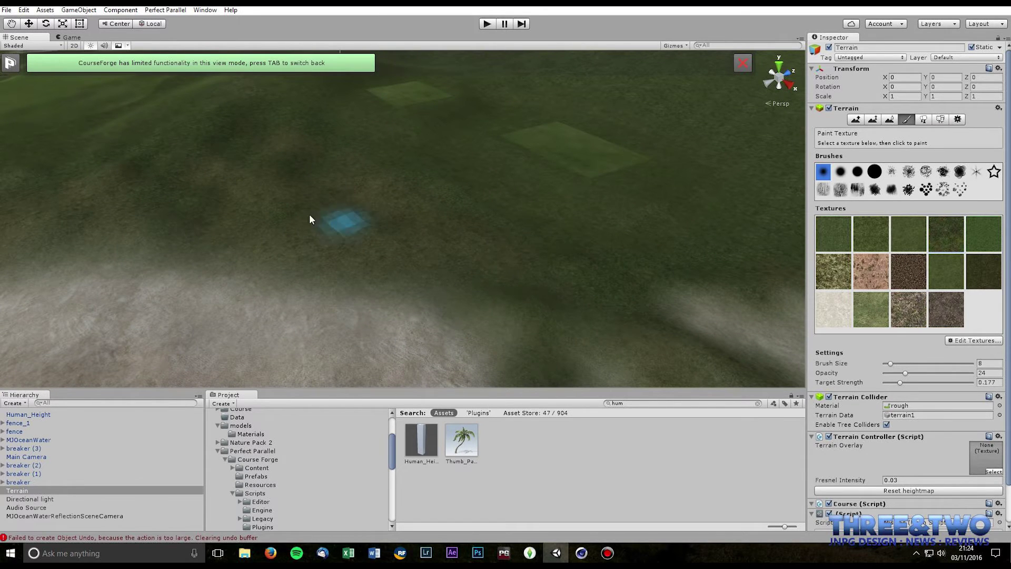
pyautogui.click(944, 245)
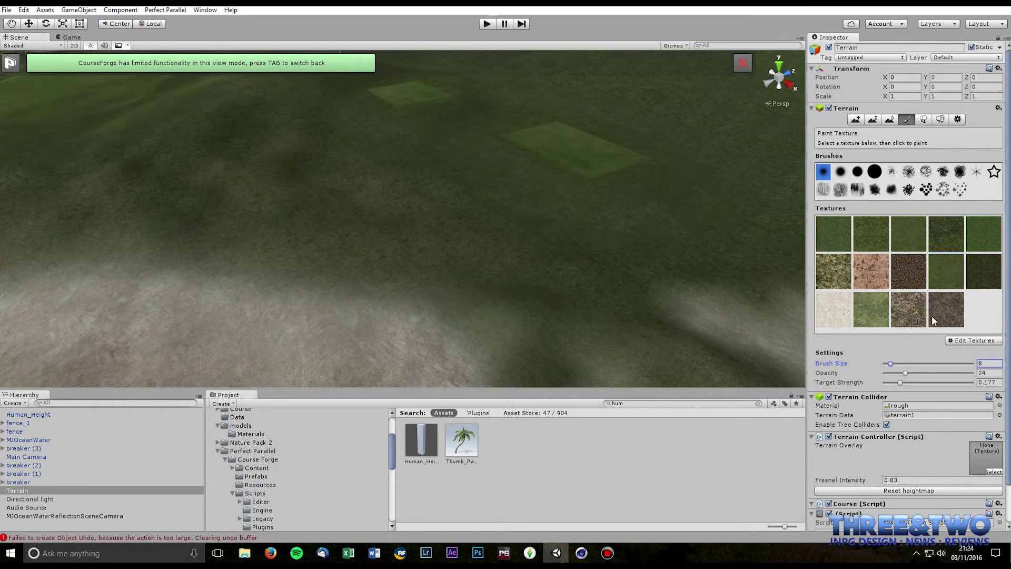
pyautogui.click(982, 283)
pyautogui.click(922, 382)
pyautogui.moveTo(345, 221)
pyautogui.mouseDown()
pyautogui.moveTo(412, 251)
pyautogui.moveTo(368, 219)
pyautogui.moveTo(268, 199)
pyautogui.moveTo(108, 228)
pyautogui.mouseUp()
pyautogui.scroll(-10, 232, 140)
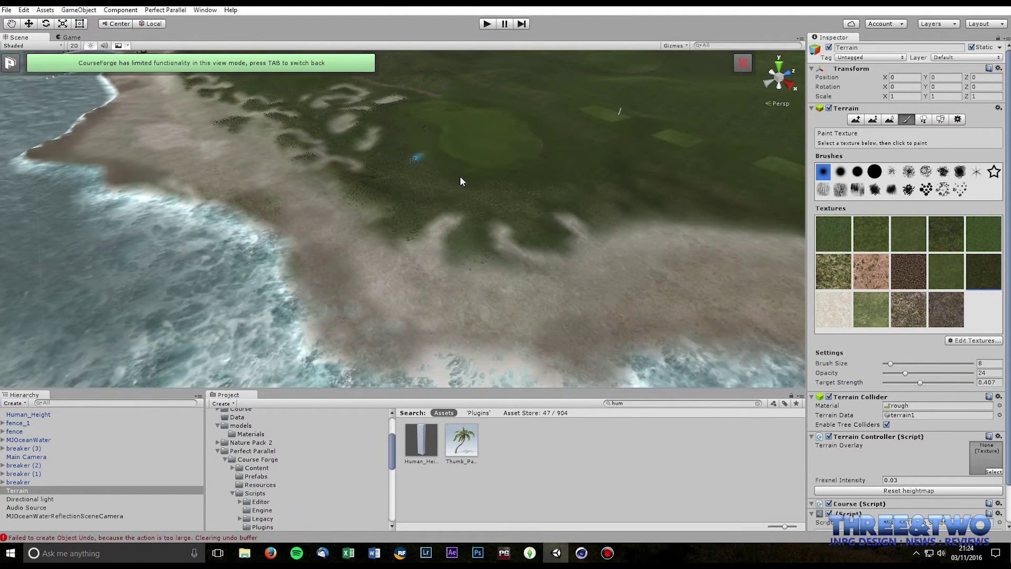
# Paint a reddish dirt patch on the grass inland of the dunes at brush size 17, opacity 24 and target strength 0.407.
pyautogui.moveTo(656, 199); pyautogui.dragTo(597, 186, button='middle')
pyautogui.scroll(6, 598, 185)
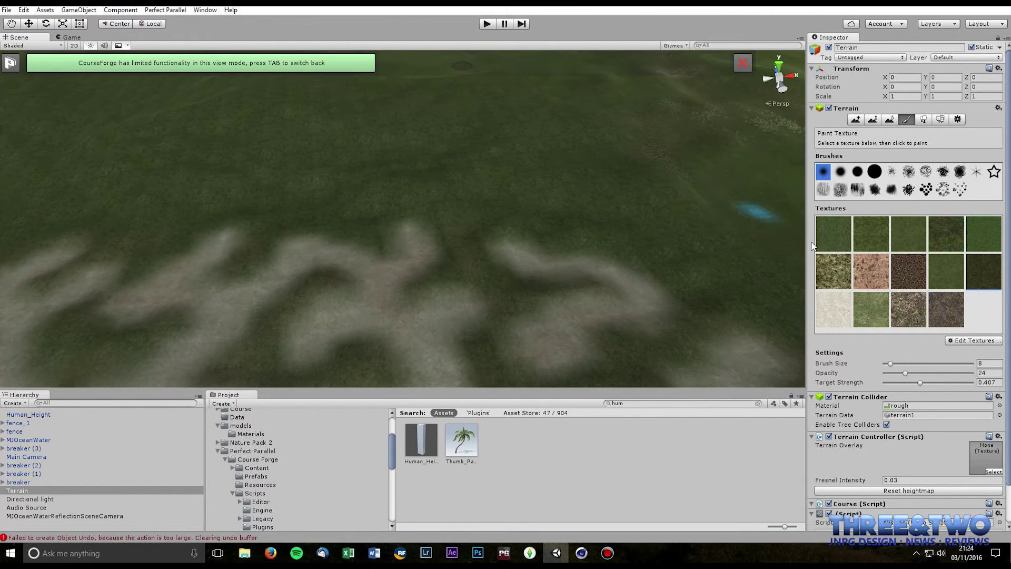
pyautogui.click(873, 273)
pyautogui.moveTo(890, 364); pyautogui.dragTo(898, 364)
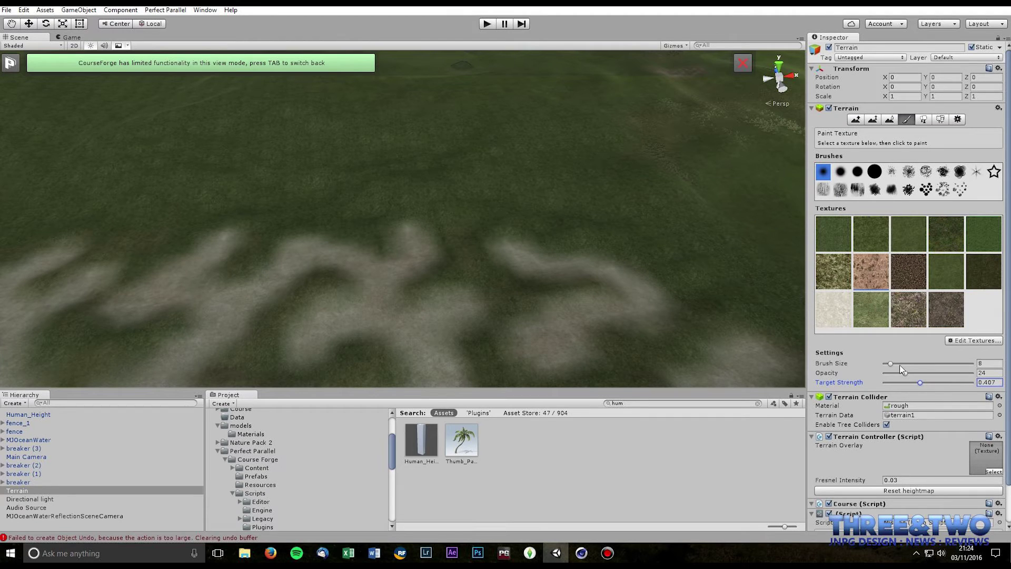
pyautogui.moveTo(508, 164); pyautogui.dragTo(441, 137, button='right')
pyautogui.moveTo(397, 184)
pyautogui.mouseDown()
pyautogui.moveTo(391, 189)
pyautogui.moveTo(483, 206)
pyautogui.mouseUp()
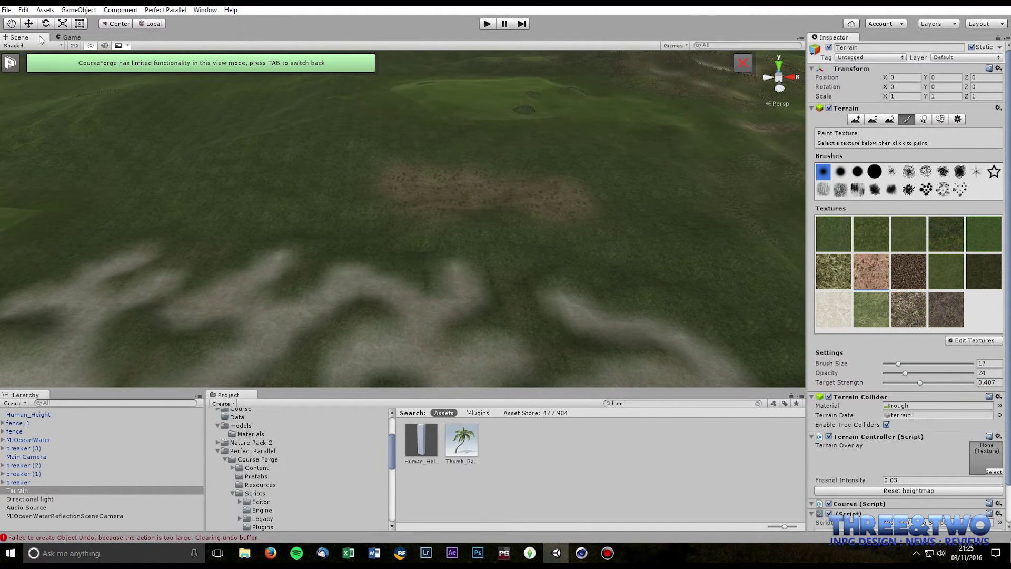
# Tone down the reddish dirt patch with the plain green grass texture, raising opacity to 44 and target strength to 0.558.
pyautogui.click(939, 266)
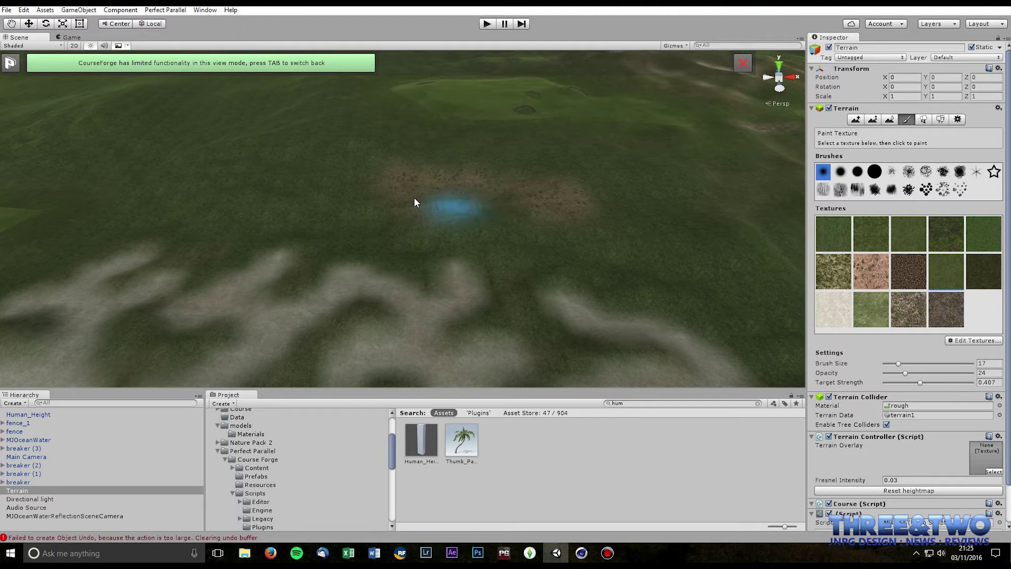
pyautogui.moveTo(382, 187)
pyautogui.mouseDown()
pyautogui.moveTo(599, 208)
pyautogui.moveTo(560, 209)
pyautogui.mouseUp()
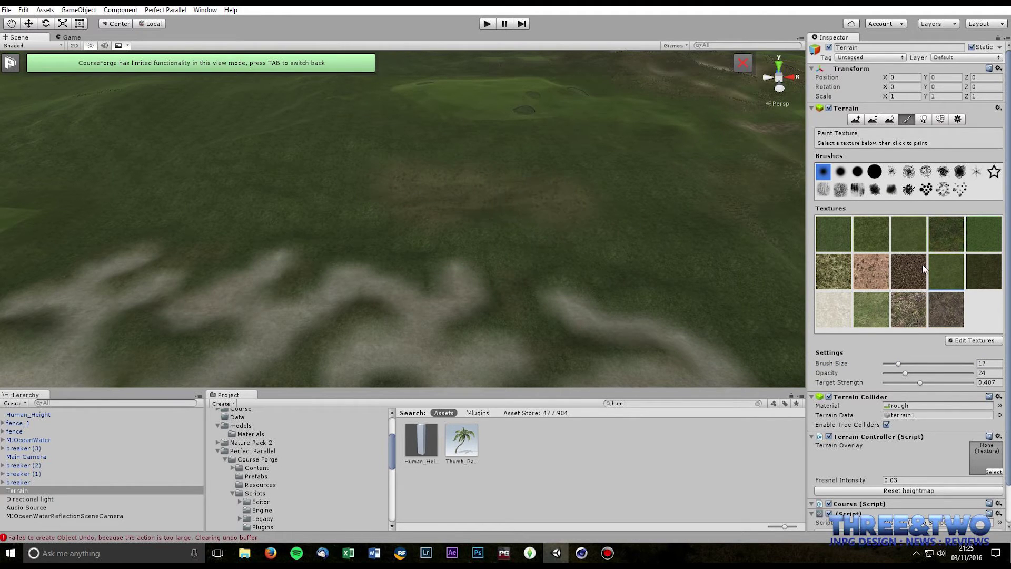
pyautogui.moveTo(906, 373); pyautogui.dragTo(933, 382)
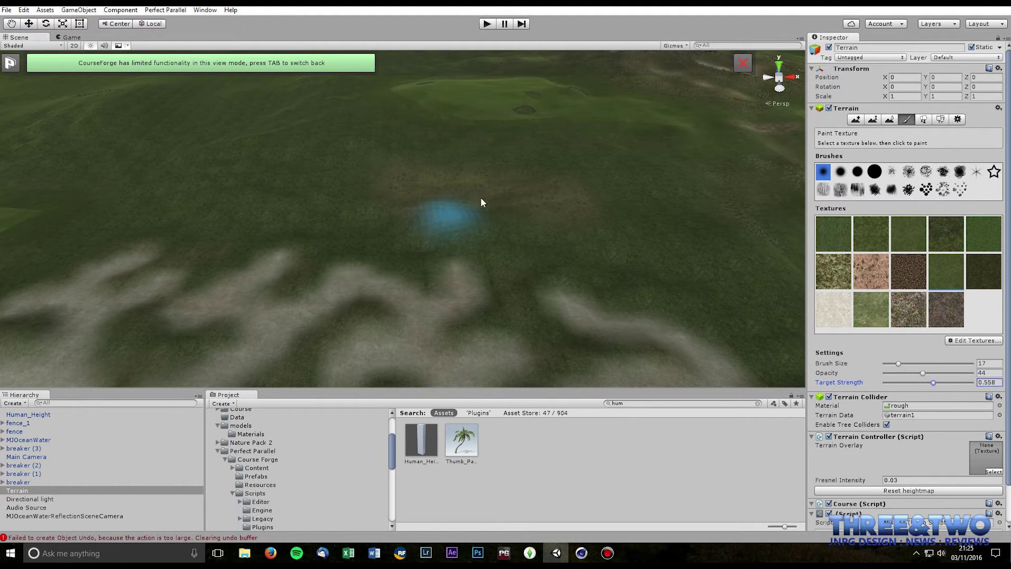
pyautogui.moveTo(370, 166)
pyautogui.mouseDown()
pyautogui.moveTo(546, 199)
pyautogui.moveTo(612, 232)
pyautogui.moveTo(477, 189)
pyautogui.moveTo(405, 188)
pyautogui.mouseUp()
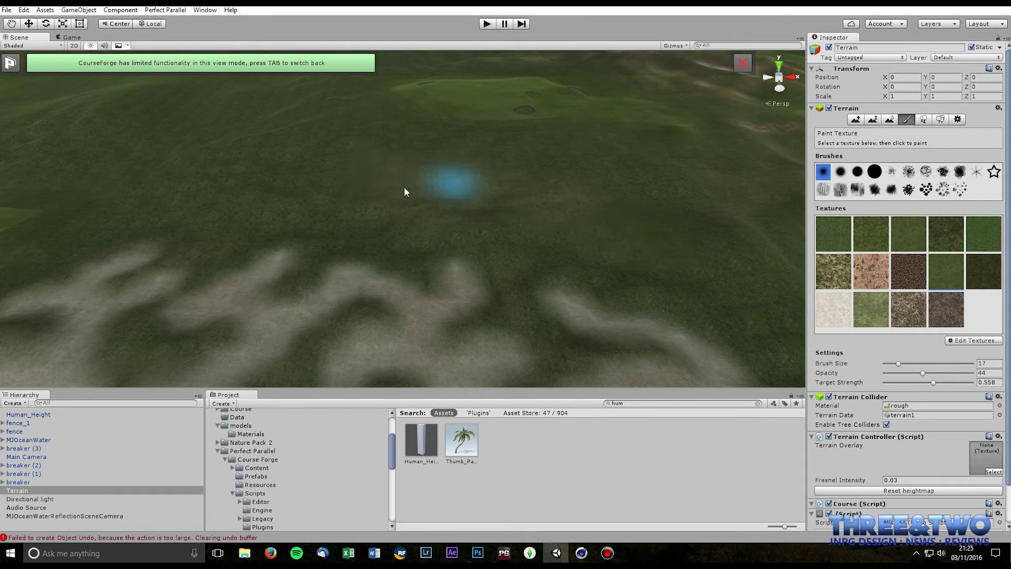
# Paint the yellowish dry grass texture across the slope inland of the dunes at opacity 17 and target strength 0.383.
pyautogui.click(840, 275)
pyautogui.click(903, 373)
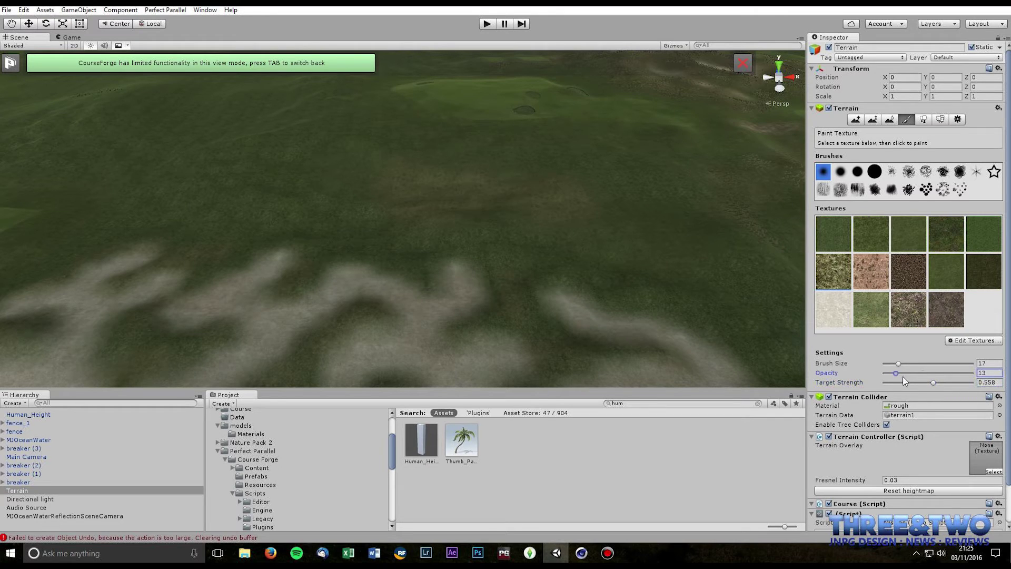
pyautogui.click(917, 383)
pyautogui.click(900, 373)
pyautogui.moveTo(472, 208)
pyautogui.mouseDown()
pyautogui.moveTo(587, 225)
pyautogui.moveTo(617, 210)
pyautogui.moveTo(738, 258)
pyautogui.mouseUp()
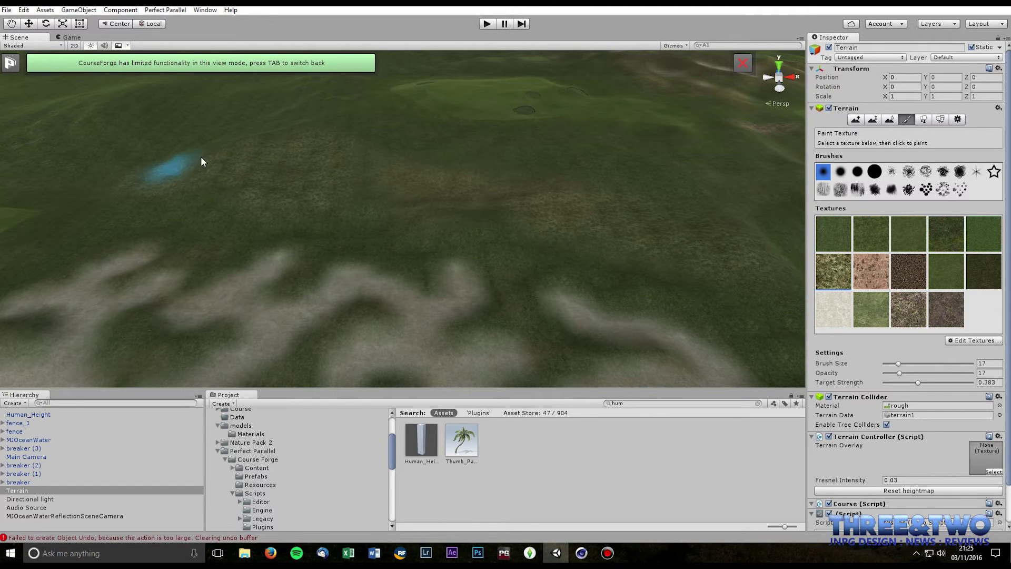
# Blend the dark mottled grass texture over the yellowish dry grass on the slope behind the dunes.
pyautogui.scroll(-3, 511, 205)
pyautogui.moveTo(511, 205); pyautogui.dragTo(353, 172, button='middle')
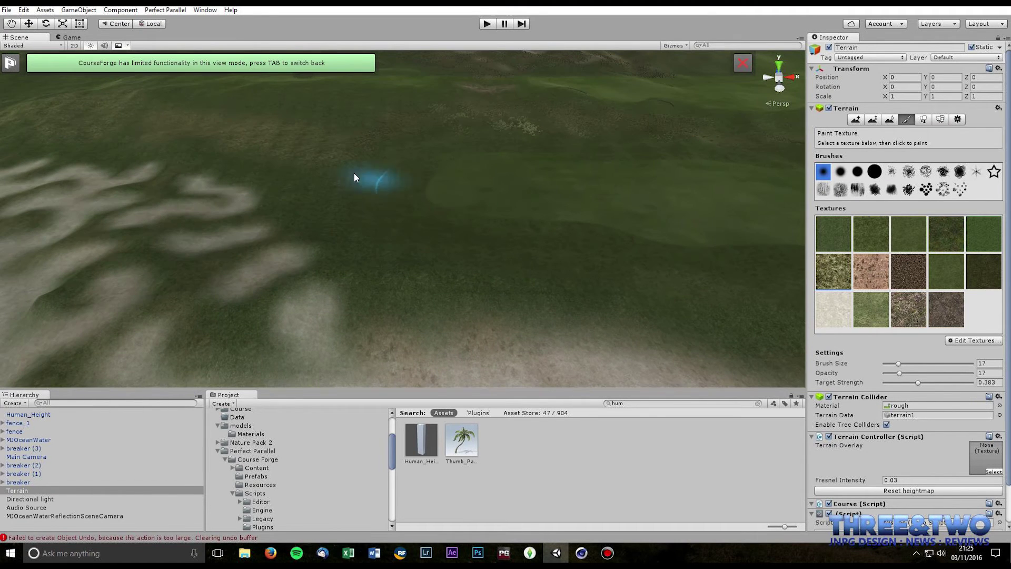
pyautogui.keyDown('alt'); pyautogui.moveTo(306, 191); pyautogui.dragTo(607, 113); pyautogui.keyUp('alt')
pyautogui.moveTo(608, 113); pyautogui.dragTo(618, 112, button='middle')
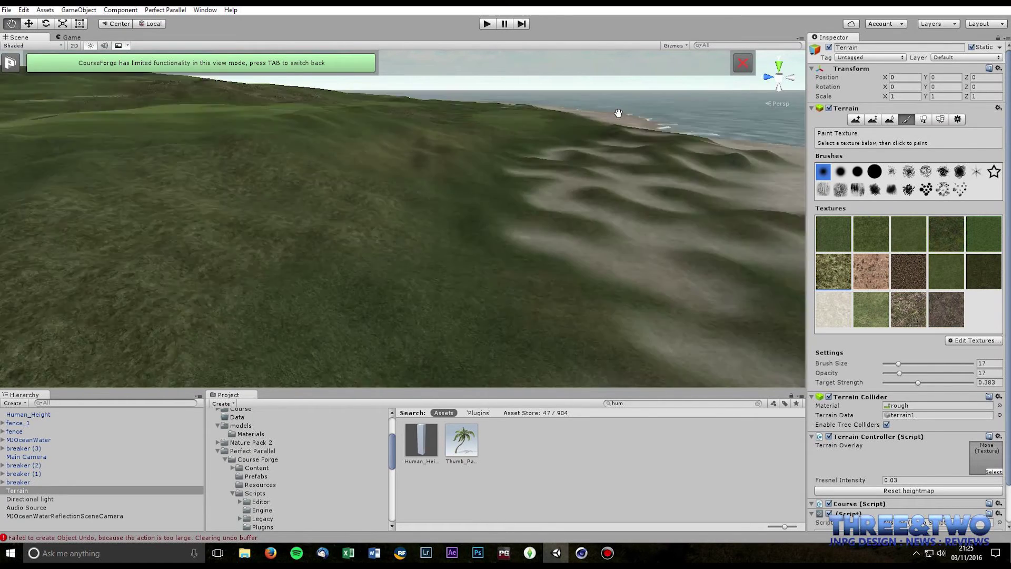
pyautogui.scroll(-4, 594, 129)
pyautogui.keyDown('alt'); pyautogui.moveTo(593, 129); pyautogui.dragTo(425, 181); pyautogui.keyUp('alt')
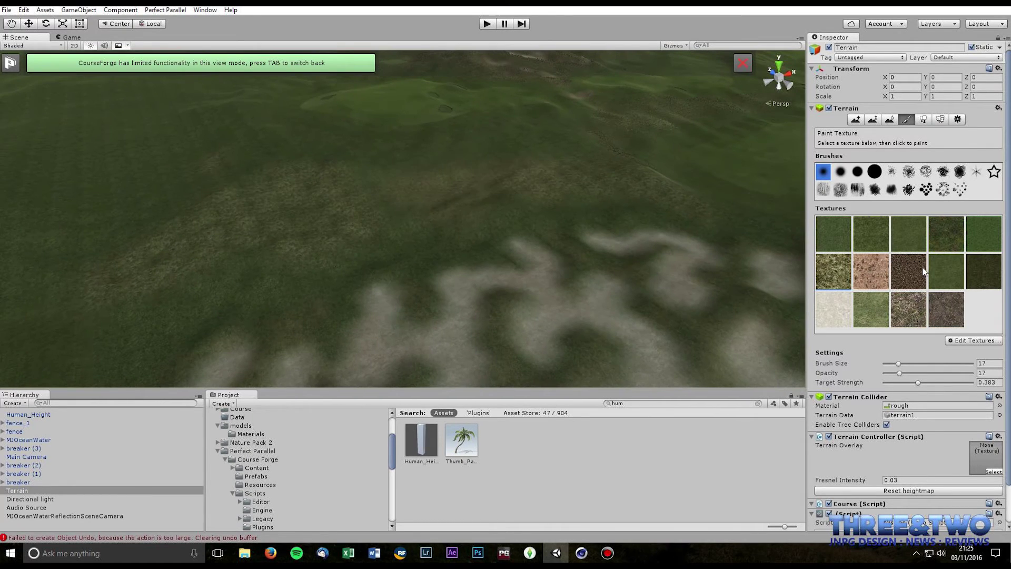
pyautogui.click(946, 234)
pyautogui.moveTo(589, 177)
pyautogui.mouseDown()
pyautogui.moveTo(658, 187)
pyautogui.moveTo(382, 192)
pyautogui.moveTo(334, 239)
pyautogui.moveTo(307, 196)
pyautogui.moveTo(228, 216)
pyautogui.moveTo(161, 258)
pyautogui.moveTo(243, 233)
pyautogui.moveTo(197, 266)
pyautogui.mouseUp()
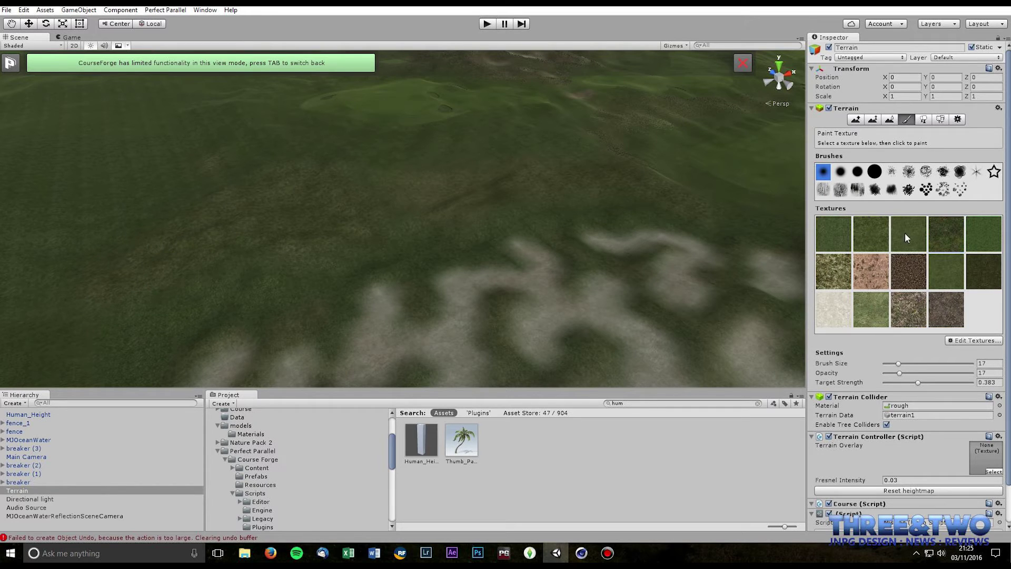
# Repaint the inland slope more strongly with the mottled grass texture at opacity 48 and target strength 0.54.
pyautogui.moveTo(900, 373); pyautogui.dragTo(932, 383)
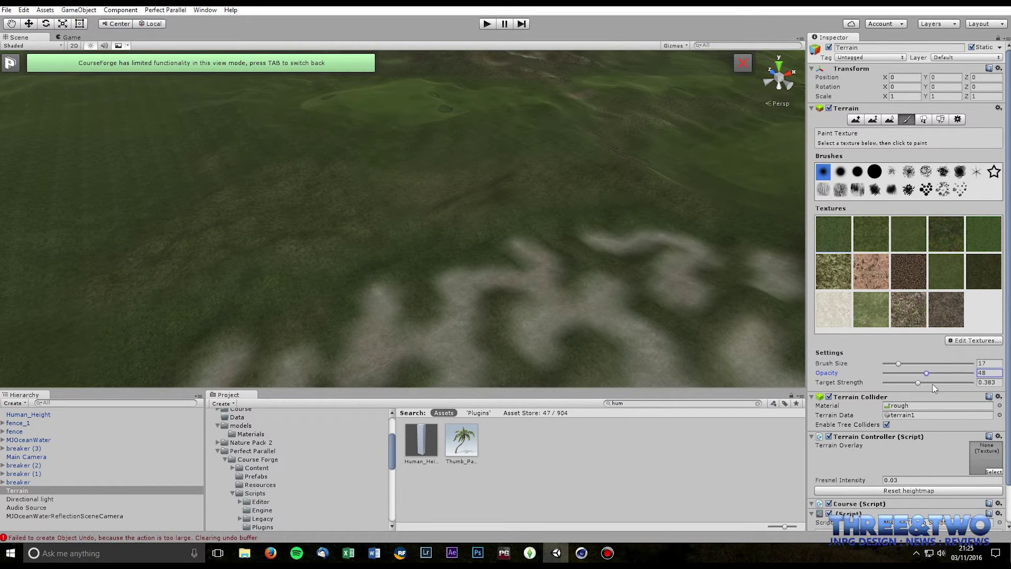
pyautogui.moveTo(276, 206)
pyautogui.mouseDown()
pyautogui.moveTo(185, 250)
pyautogui.moveTo(267, 233)
pyautogui.moveTo(353, 181)
pyautogui.moveTo(507, 184)
pyautogui.mouseUp()
pyautogui.click(949, 239)
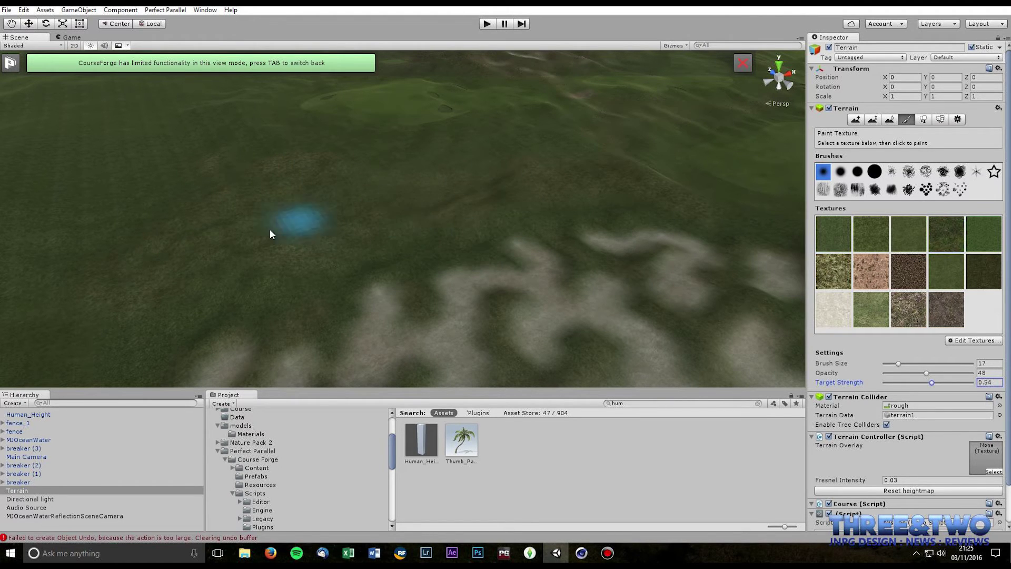
pyautogui.moveTo(240, 235)
pyautogui.mouseDown()
pyautogui.moveTo(263, 268)
pyautogui.moveTo(253, 165)
pyautogui.moveTo(422, 188)
pyautogui.moveTo(639, 194)
pyautogui.mouseUp()
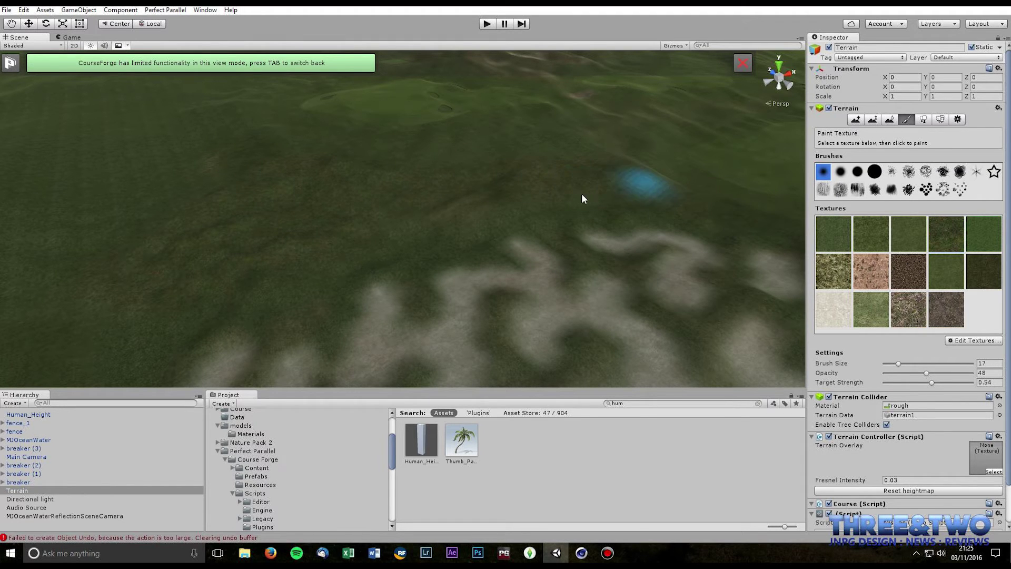
# Smooth the height of the grassy slope beside the dunes with brush size 17 at opacity 48.
pyautogui.moveTo(275, 279)
pyautogui.mouseDown(button='right')
pyautogui.moveTo(517, 238)
pyautogui.moveTo(758, 168)
pyautogui.moveTo(621, 165)
pyautogui.moveTo(632, 164)
pyautogui.moveTo(526, 208)
pyautogui.mouseUp(button='right')
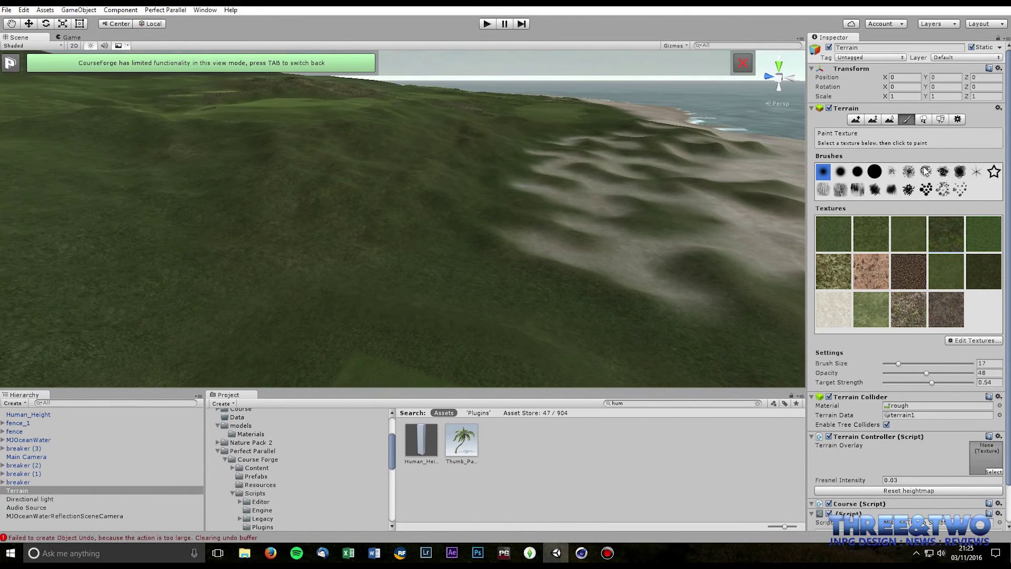
pyautogui.click(890, 119)
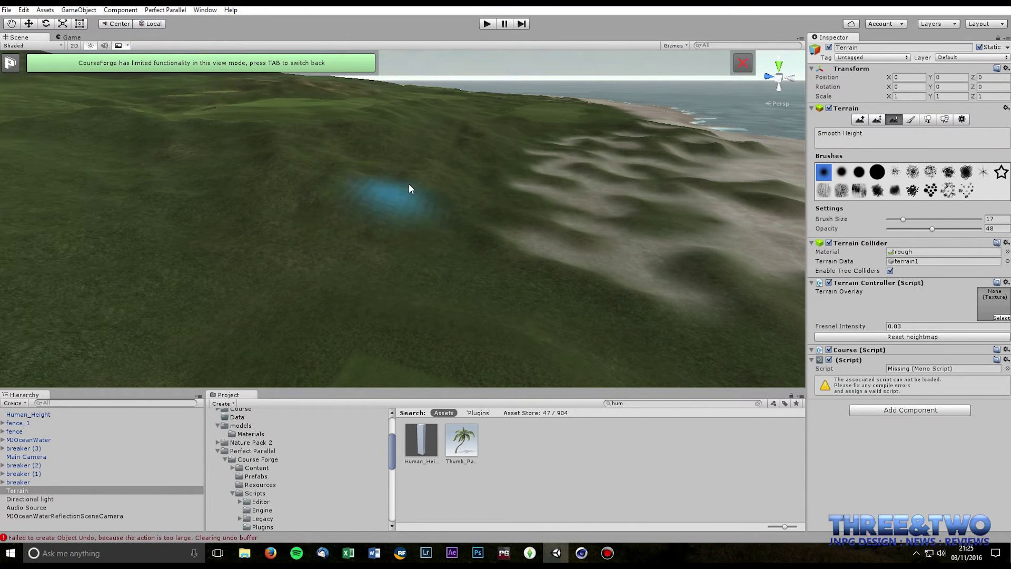
pyautogui.moveTo(277, 168)
pyautogui.mouseDown(button='right')
pyautogui.moveTo(219, 228)
pyautogui.moveTo(163, 236)
pyautogui.mouseUp(button='right')
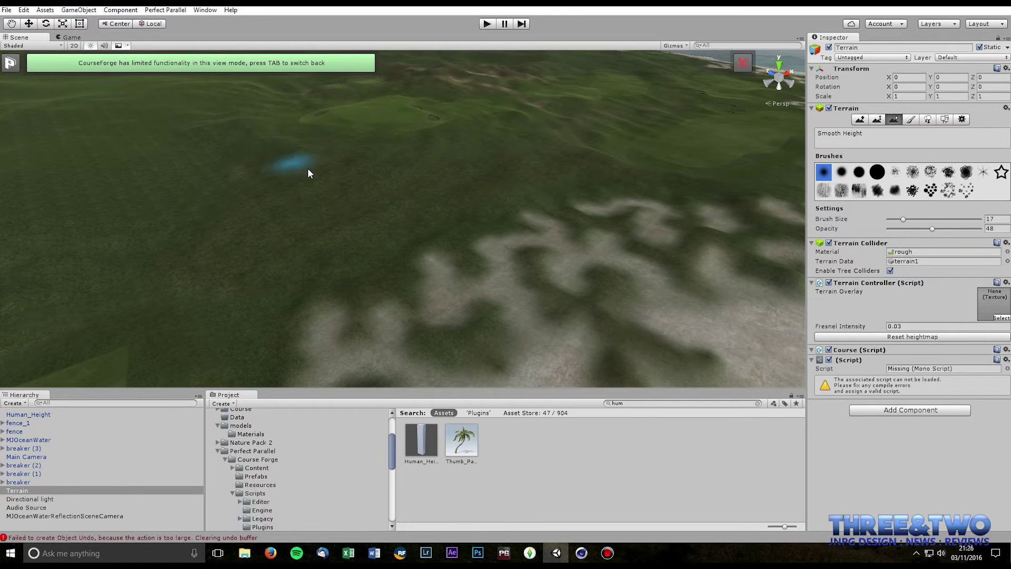
pyautogui.moveTo(233, 247); pyautogui.dragTo(433, 227, button='right')
pyautogui.scroll(4, 432, 227)
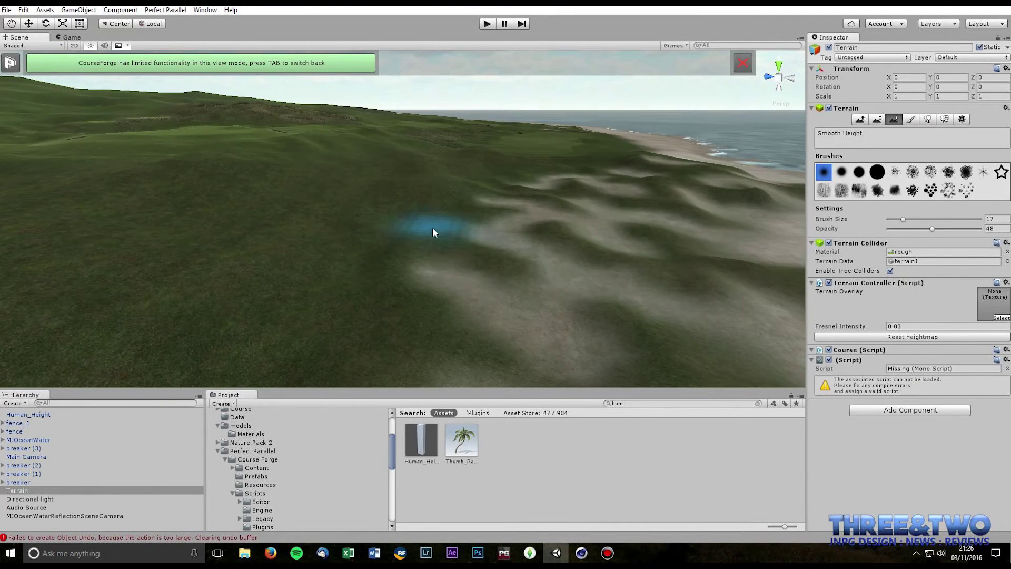
# Scatter sparse grass25 details over the grassy dune mounds at brush size 6, opacity 0.112 and target strength 0.125.
pyautogui.click(944, 120)
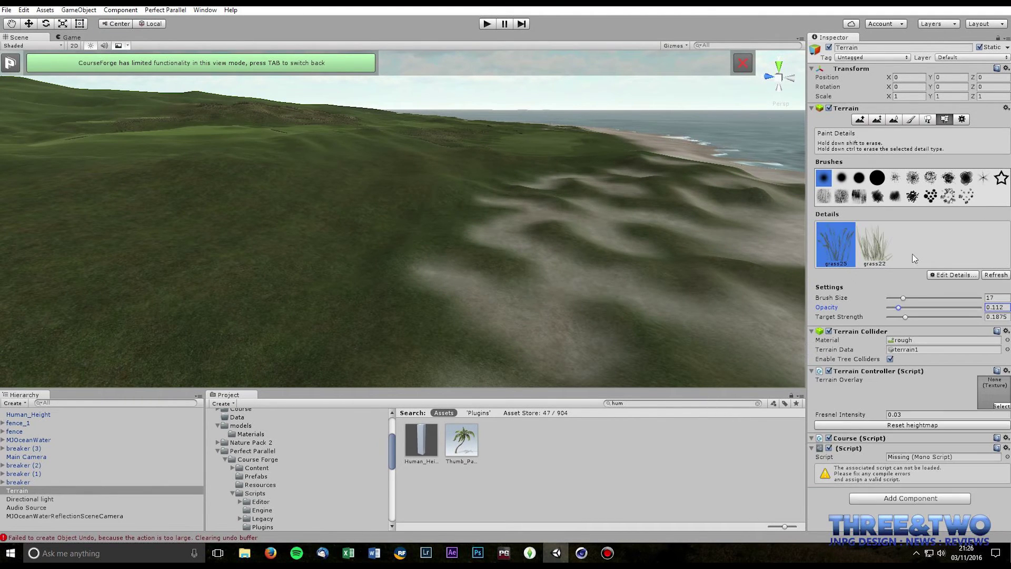
pyautogui.click(893, 298)
pyautogui.click(899, 317)
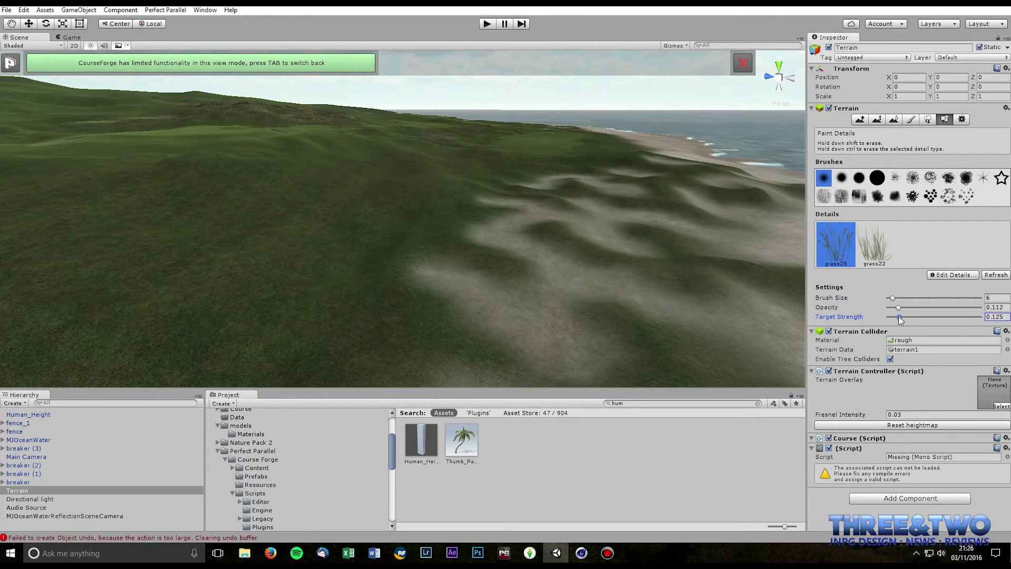
pyautogui.scroll(3, 675, 285)
pyautogui.moveTo(675, 285); pyautogui.dragTo(569, 244, button='middle')
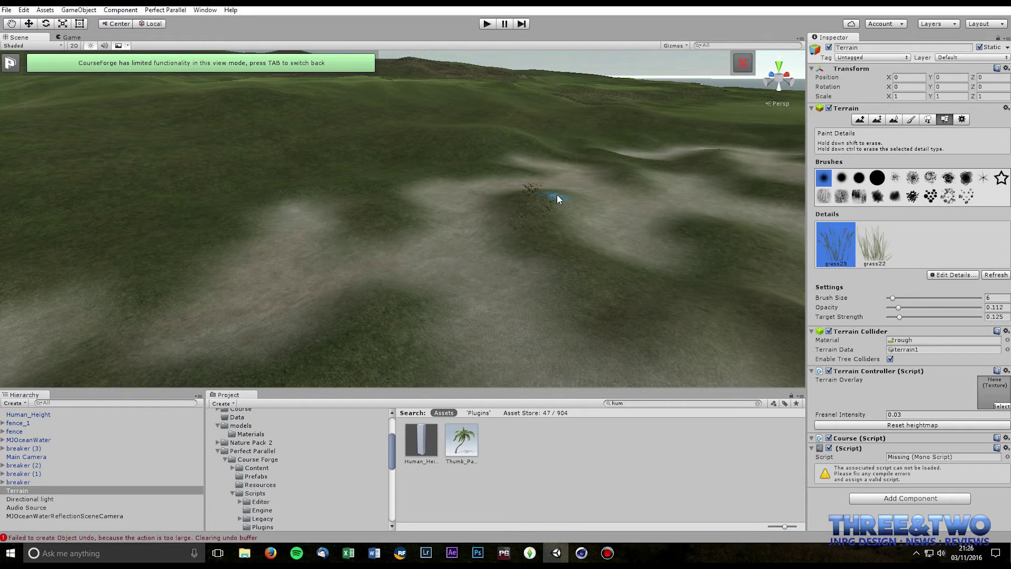
pyautogui.moveTo(542, 220); pyautogui.dragTo(589, 265)
pyautogui.scroll(-3, 694, 235)
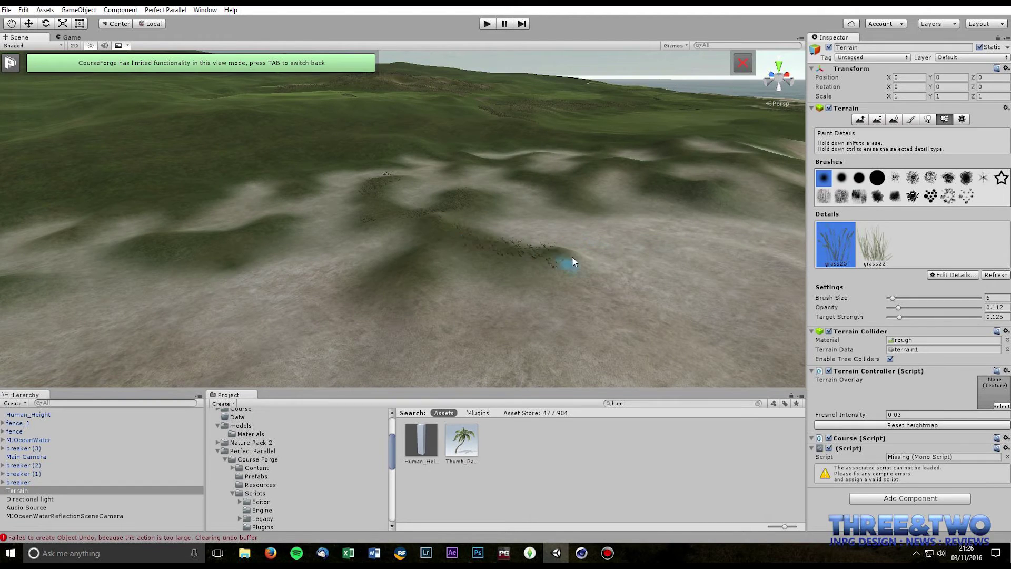
pyautogui.moveTo(508, 254)
pyautogui.mouseDown()
pyautogui.moveTo(413, 263)
pyautogui.moveTo(392, 282)
pyautogui.mouseUp()
pyautogui.moveTo(218, 238); pyautogui.dragTo(275, 222)
# Scatter more sparse grass25 details over the grass around and between the sand hollows further along the dune line.
pyautogui.moveTo(298, 175); pyautogui.dragTo(450, 239, button='right')
pyautogui.moveTo(451, 239); pyautogui.dragTo(441, 229, button='middle')
pyautogui.scroll(-5, 441, 229)
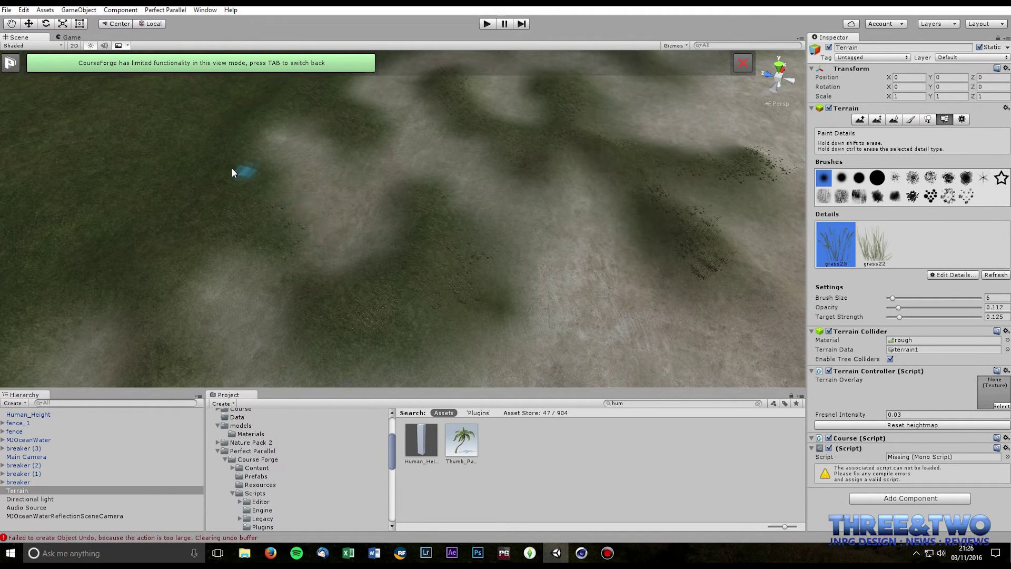
pyautogui.scroll(-3, 367, 219)
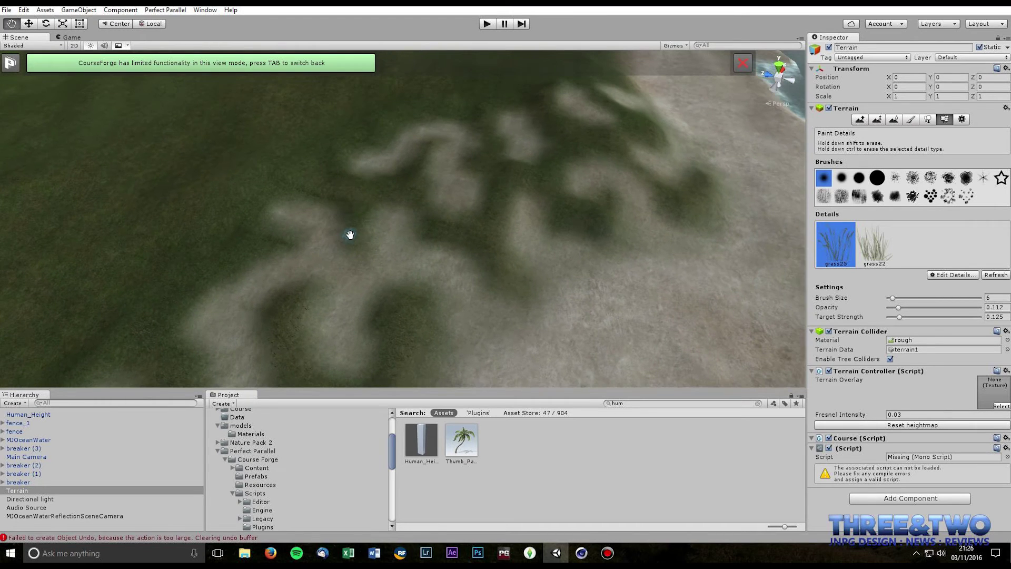
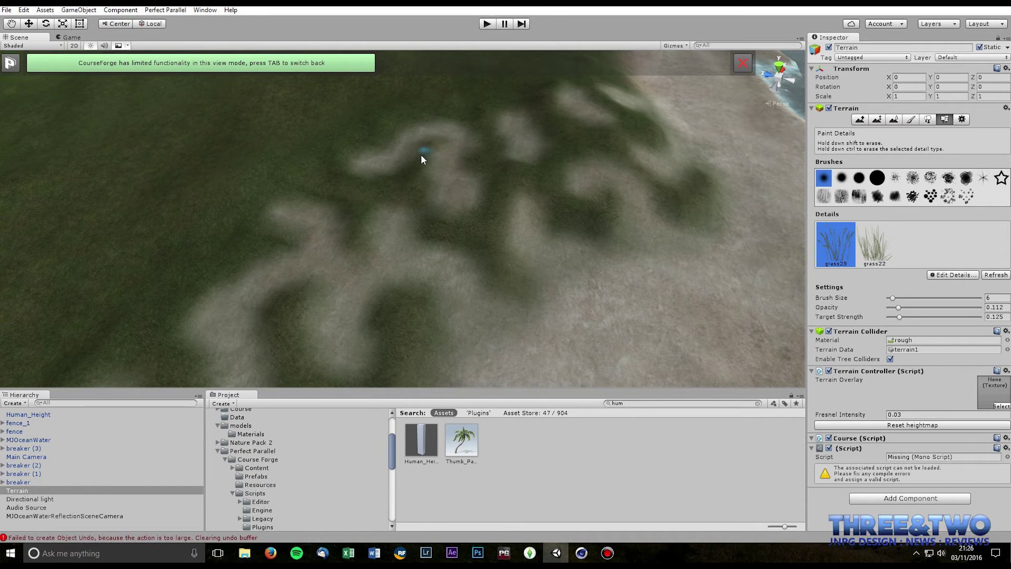
pyautogui.moveTo(422, 154); pyautogui.dragTo(416, 192)
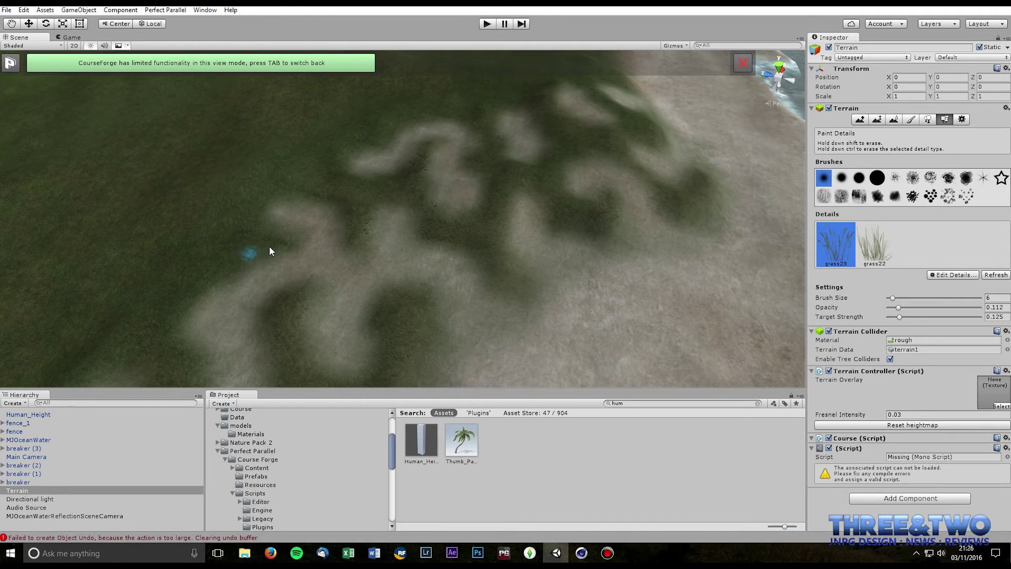
pyautogui.moveTo(408, 129); pyautogui.dragTo(279, 234, button='middle')
pyautogui.scroll(4, 323, 244)
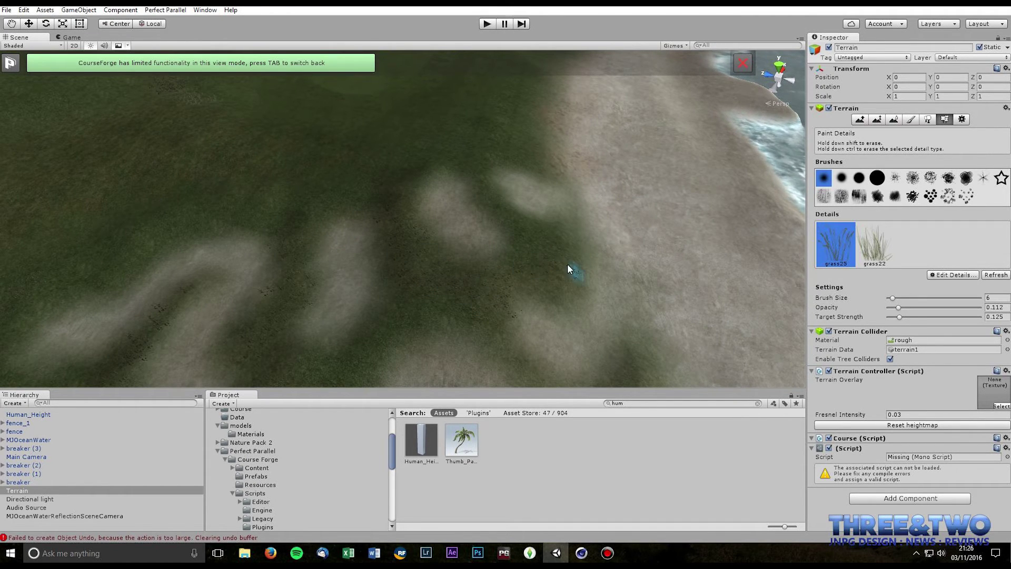
pyautogui.moveTo(567, 263)
pyautogui.mouseDown()
pyautogui.moveTo(490, 176)
pyautogui.moveTo(548, 167)
pyautogui.moveTo(427, 158)
pyautogui.moveTo(376, 220)
pyautogui.mouseUp()
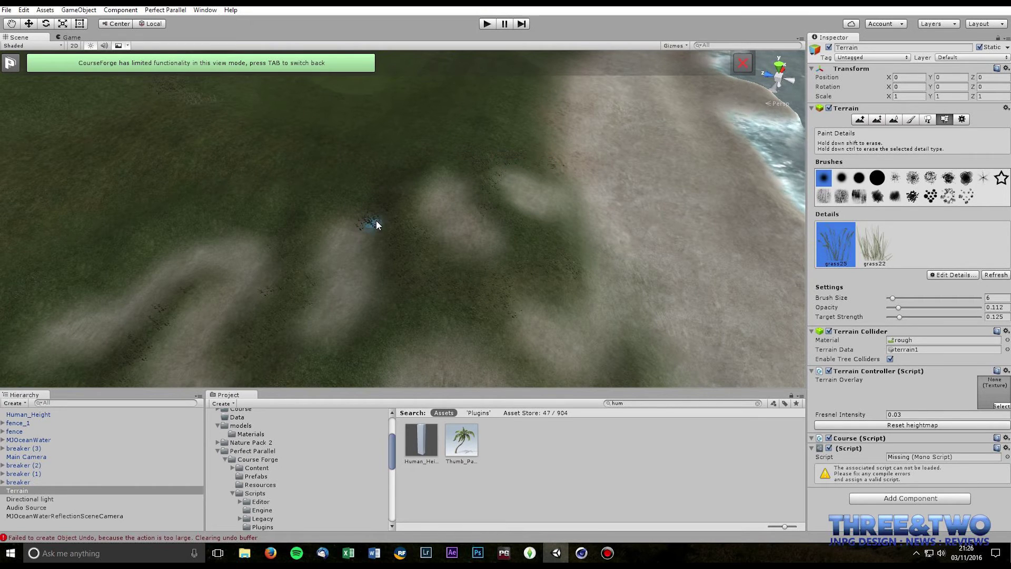
# Scatter sparse grass25 details over the grassy mounds on the seaward edge of the dunes.
pyautogui.scroll(-3, 413, 303)
pyautogui.moveTo(416, 289); pyautogui.dragTo(425, 188, button='middle')
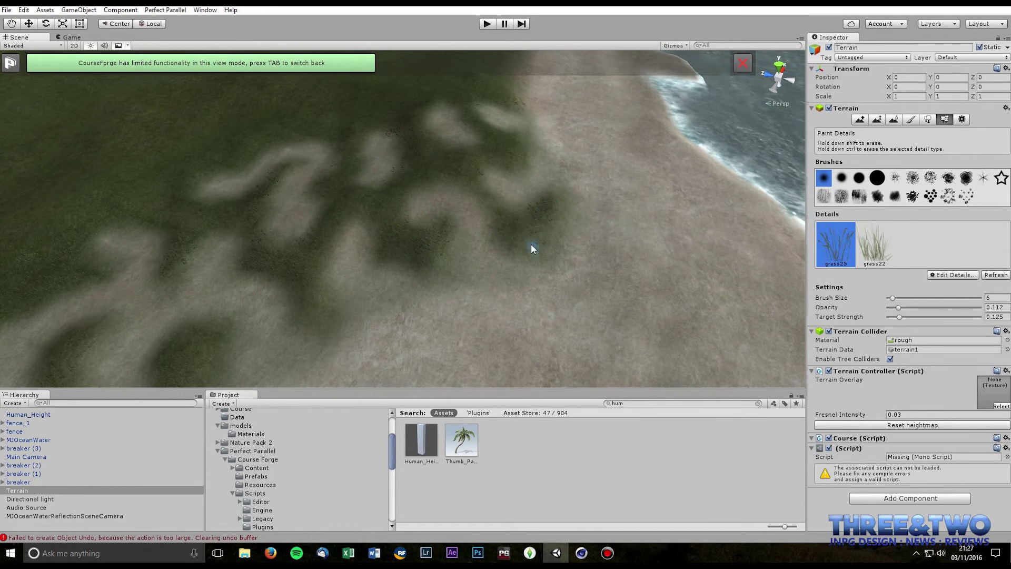
pyautogui.moveTo(531, 244); pyautogui.dragTo(466, 179)
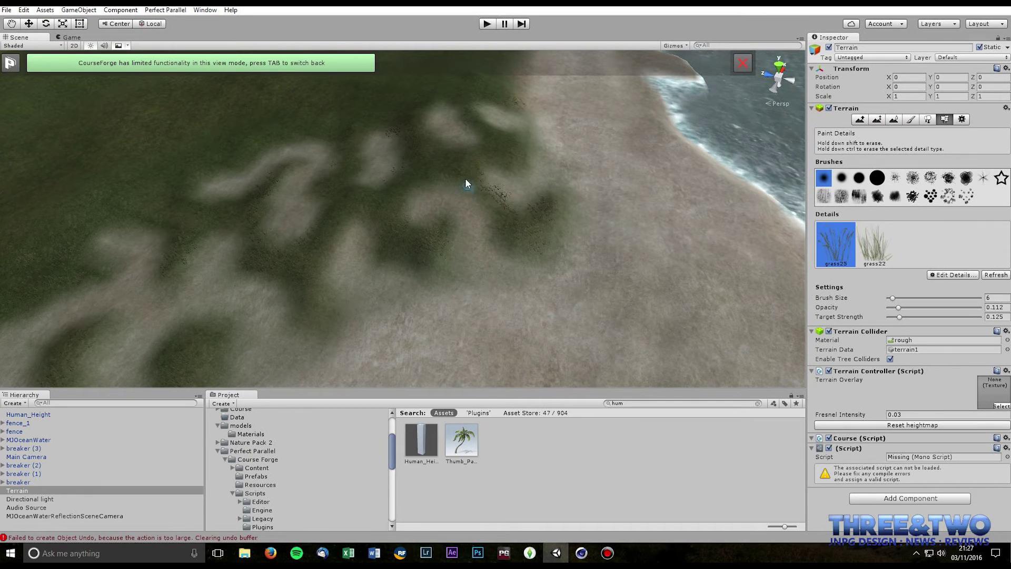
# Scatter sparse grass22 details over the seaward mounds at brush size 6, opacity 0.112 and target strength 0.0625.
pyautogui.click(874, 242)
pyautogui.moveTo(899, 316); pyautogui.dragTo(894, 317)
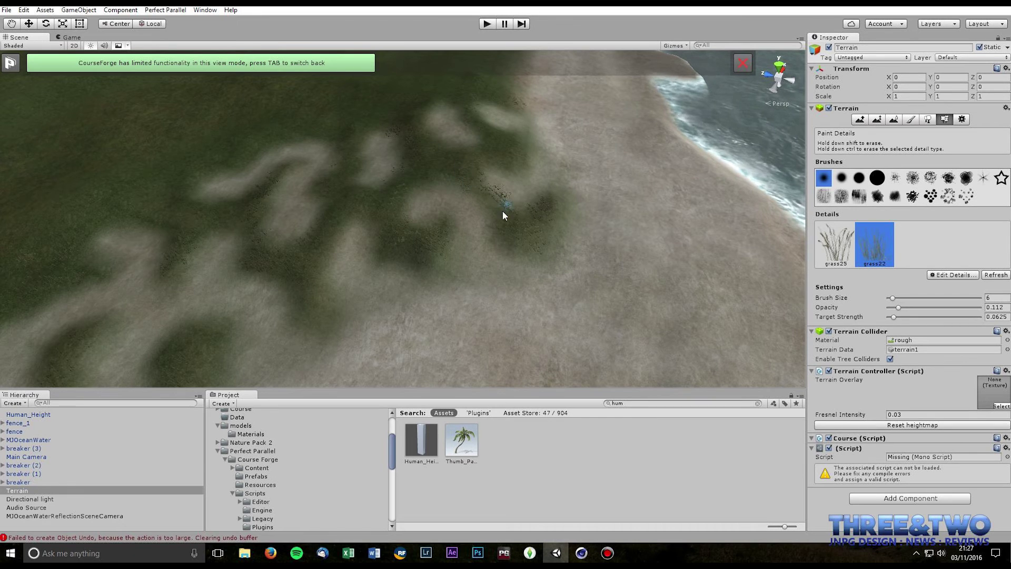
pyautogui.moveTo(502, 211); pyautogui.dragTo(533, 219)
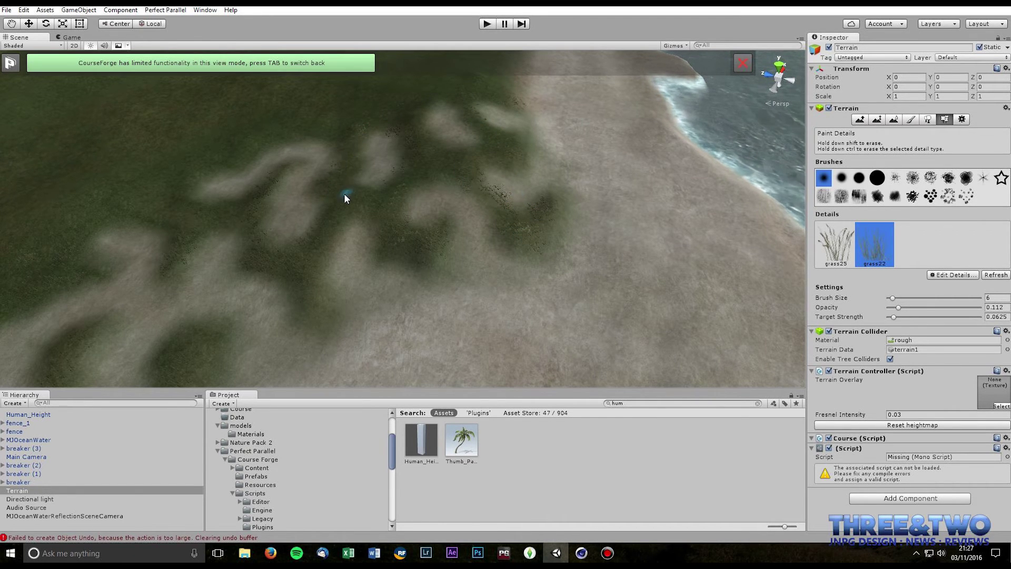
pyautogui.moveTo(345, 198); pyautogui.dragTo(470, 178, button='right')
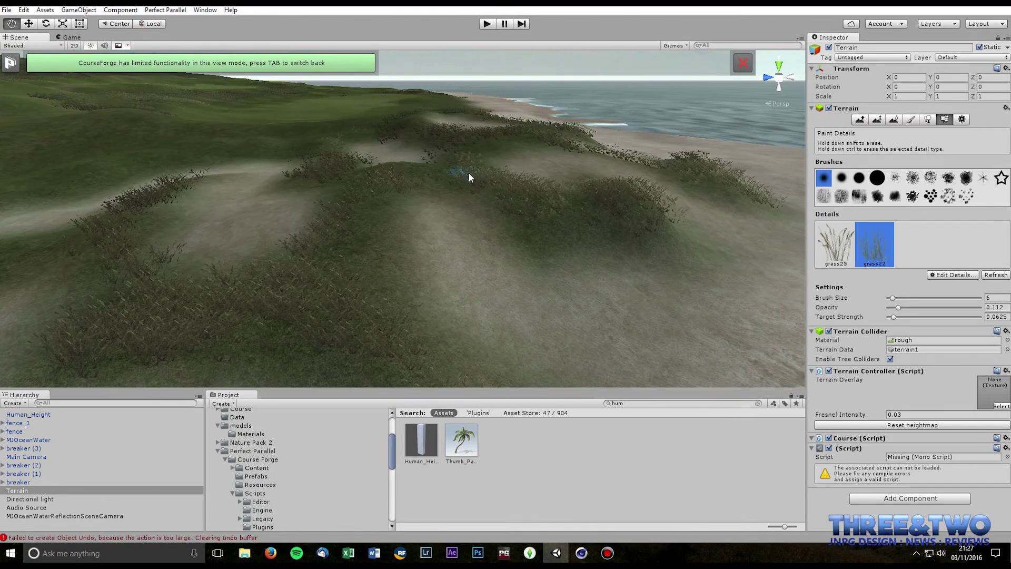
pyautogui.scroll(5, 316, 293)
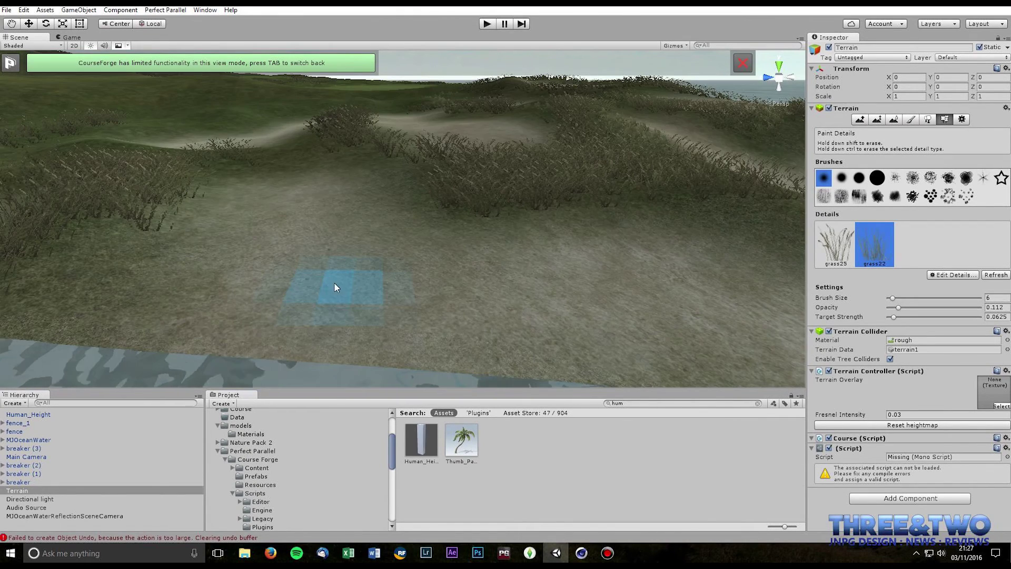
# Scatter sparse grass22 details along the inland edge of the sand hollows and over the mounds between them.
pyautogui.moveTo(158, 176); pyautogui.dragTo(380, 244, button='middle')
pyautogui.moveTo(379, 244); pyautogui.dragTo(454, 236, button='right')
pyautogui.scroll(-5, 448, 236)
pyautogui.moveTo(437, 234); pyautogui.dragTo(435, 228, button='middle')
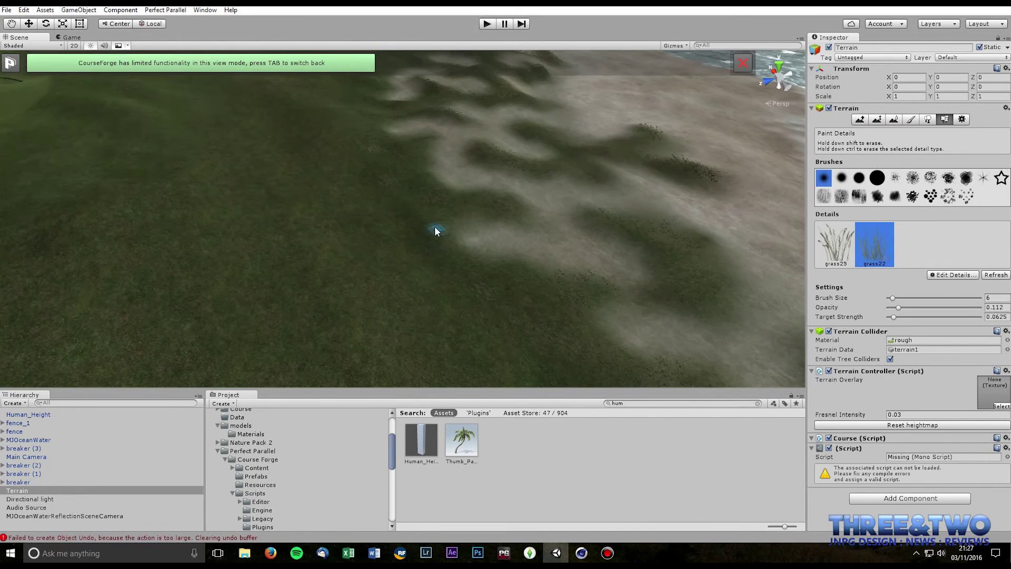
pyautogui.moveTo(500, 203)
pyautogui.mouseDown()
pyautogui.moveTo(467, 202)
pyautogui.moveTo(421, 173)
pyautogui.mouseUp()
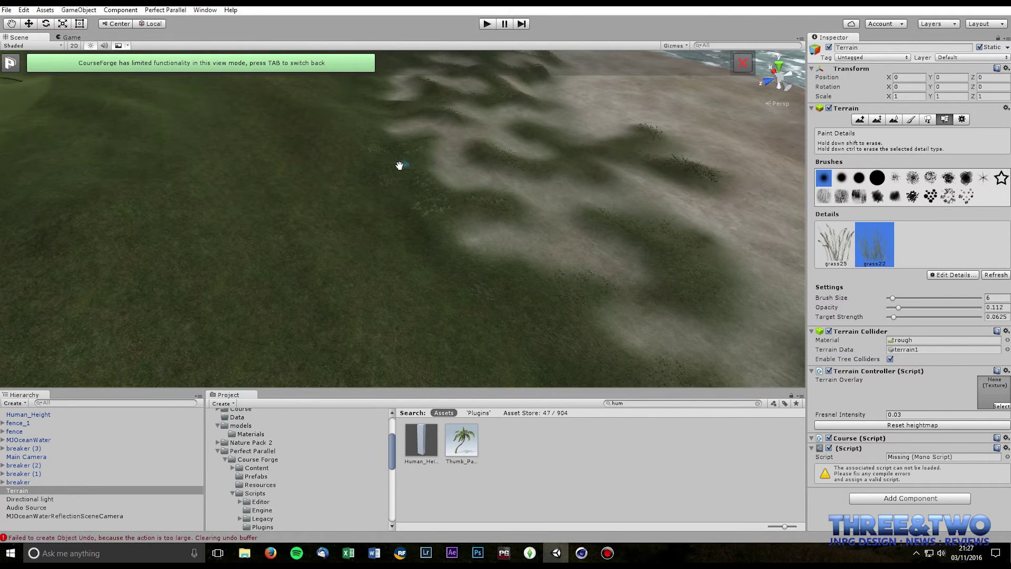
pyautogui.moveTo(399, 165); pyautogui.dragTo(451, 182, button='middle')
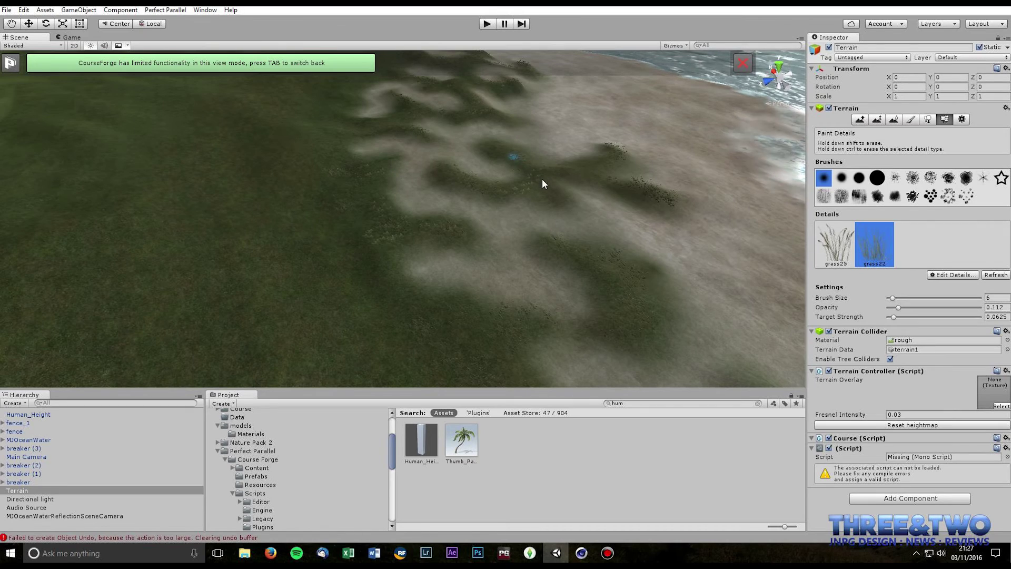
pyautogui.moveTo(590, 197); pyautogui.dragTo(494, 192, button='middle')
pyautogui.moveTo(494, 192); pyautogui.dragTo(335, 229, button='right')
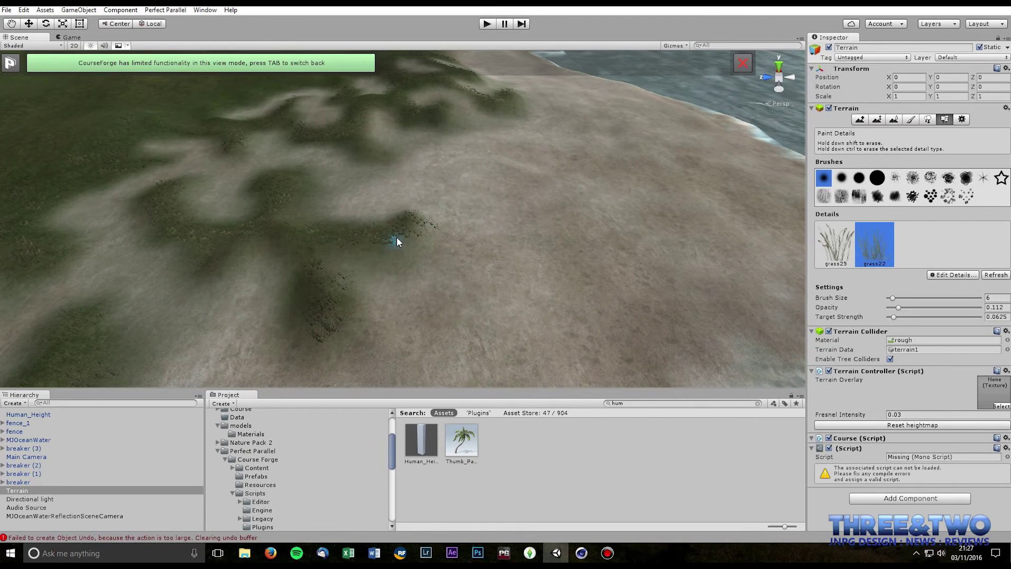
pyautogui.scroll(5, 350, 311)
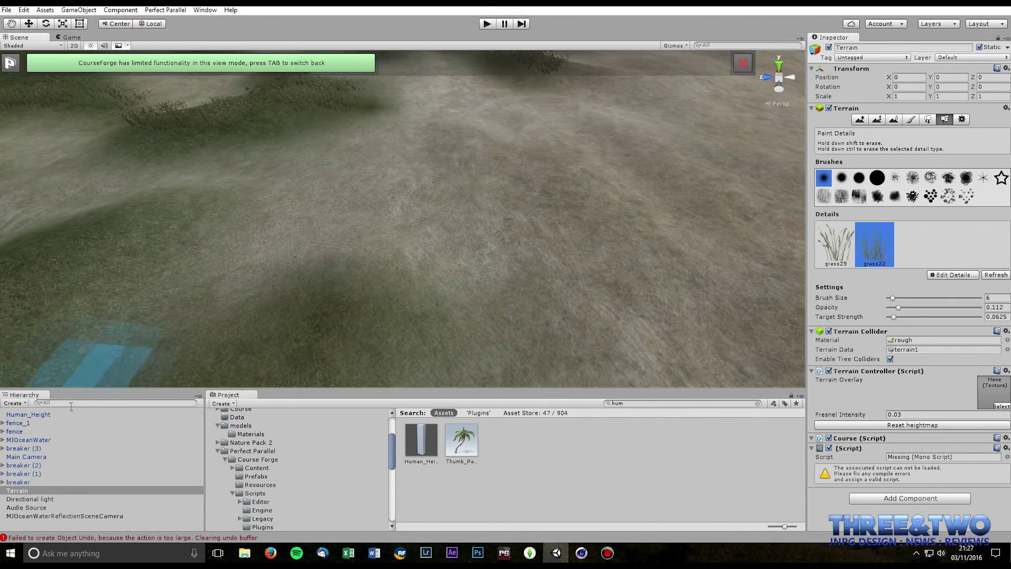
# Frame the Human_Height marker on the tee, and examine the ground between the tee and the dunes.
pyautogui.click(24, 416)
pyautogui.click(27, 416)
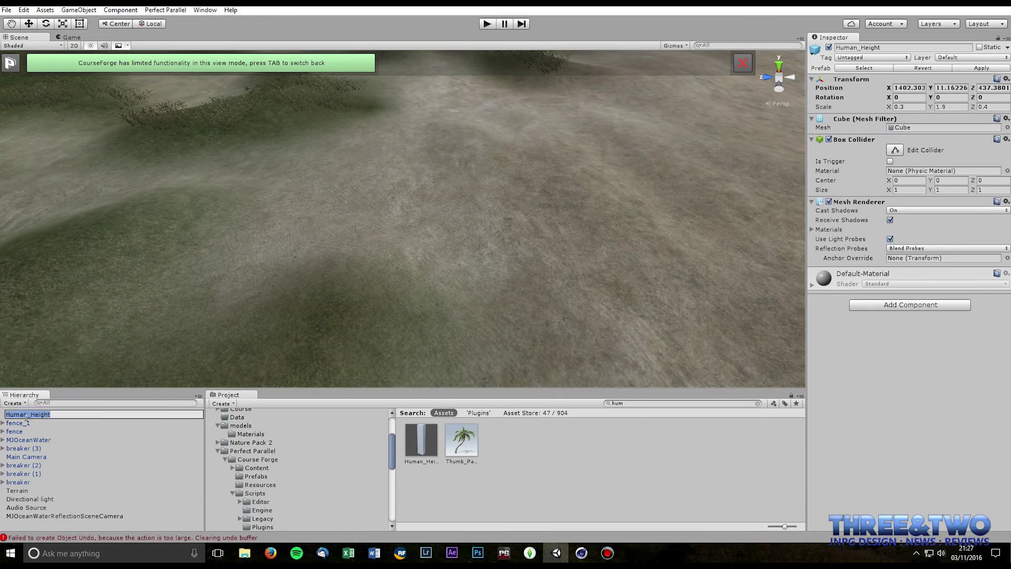
pyautogui.doubleClick(26, 416)
pyautogui.click(62, 432)
pyautogui.doubleClick(43, 416)
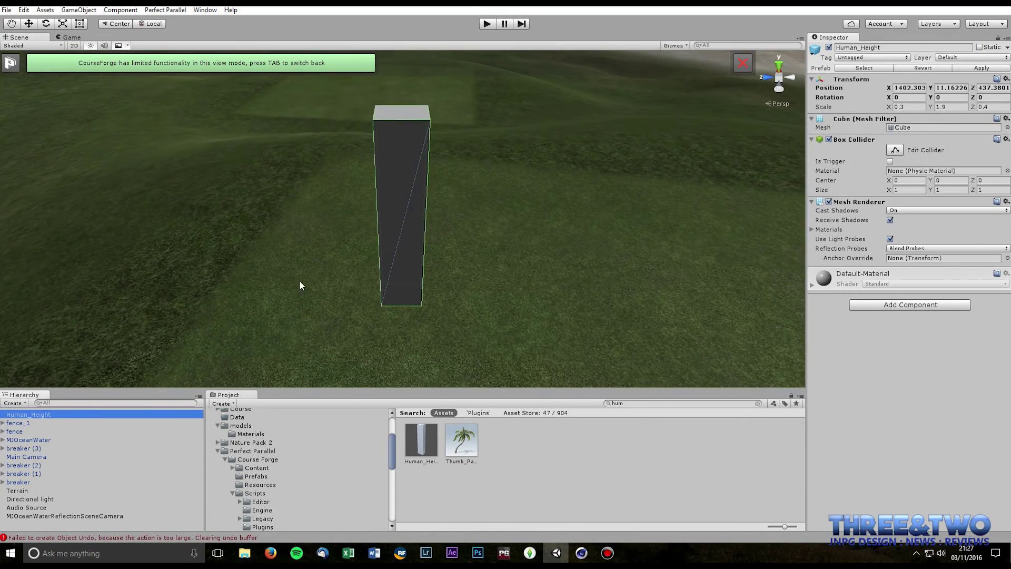
pyautogui.moveTo(340, 267); pyautogui.dragTo(141, 473, button='middle')
pyautogui.keyDown('alt'); pyautogui.moveTo(352, 210); pyautogui.dragTo(322, 198); pyautogui.keyUp('alt')
pyautogui.scroll(-5, 390, 116)
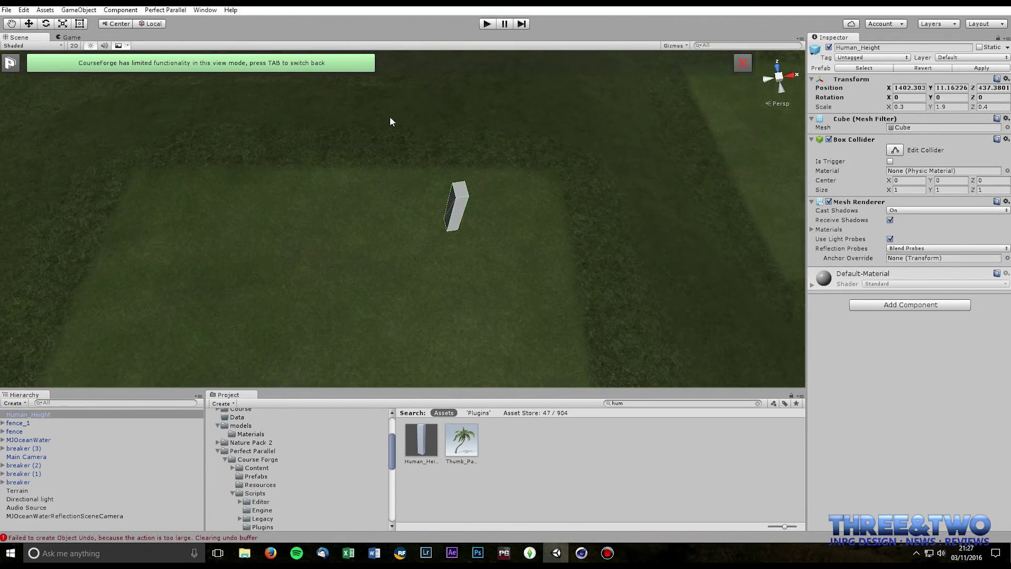
pyautogui.scroll(-12, 478, 170)
pyautogui.moveTo(539, 171); pyautogui.dragTo(253, 167, button='middle')
pyautogui.scroll(8, 533, 223)
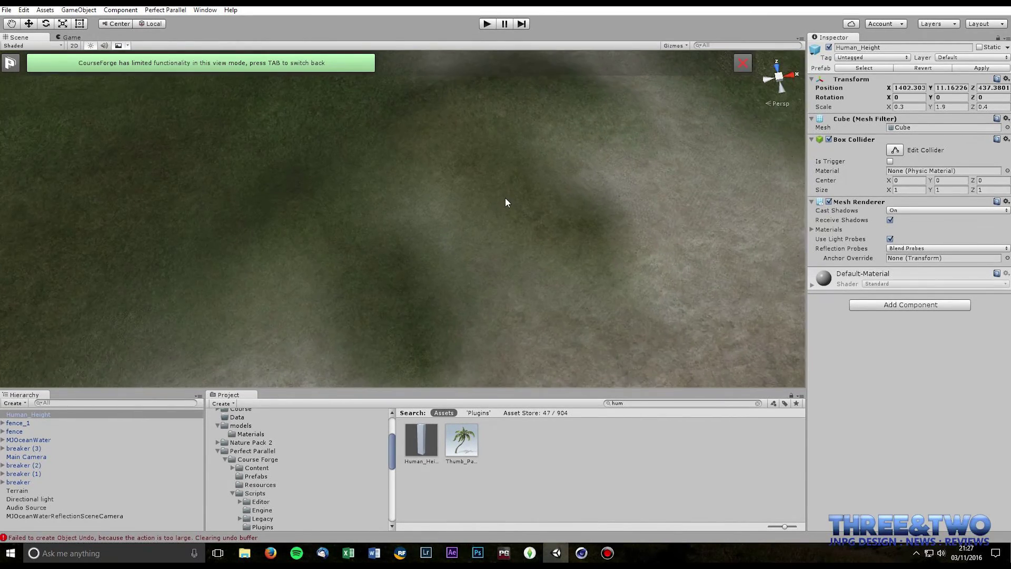
pyautogui.keyDown('alt'); pyautogui.moveTo(504, 202); pyautogui.dragTo(563, 160); pyautogui.keyUp('alt')
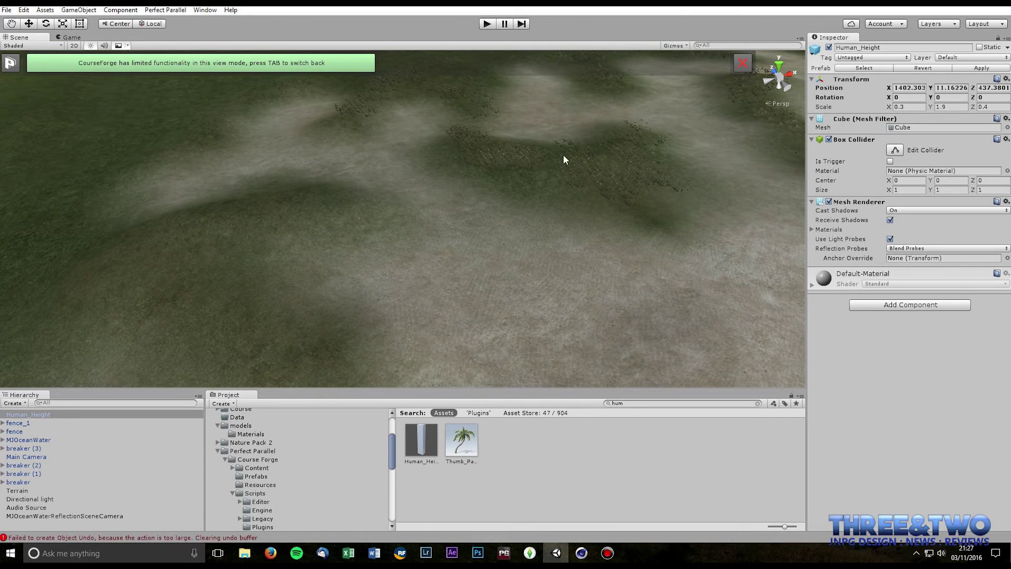
# Reselect the terrain for detail painting and scatter grass22 details over the dune mounds nearer the tee.
pyautogui.click(589, 167)
pyautogui.press('Tab')
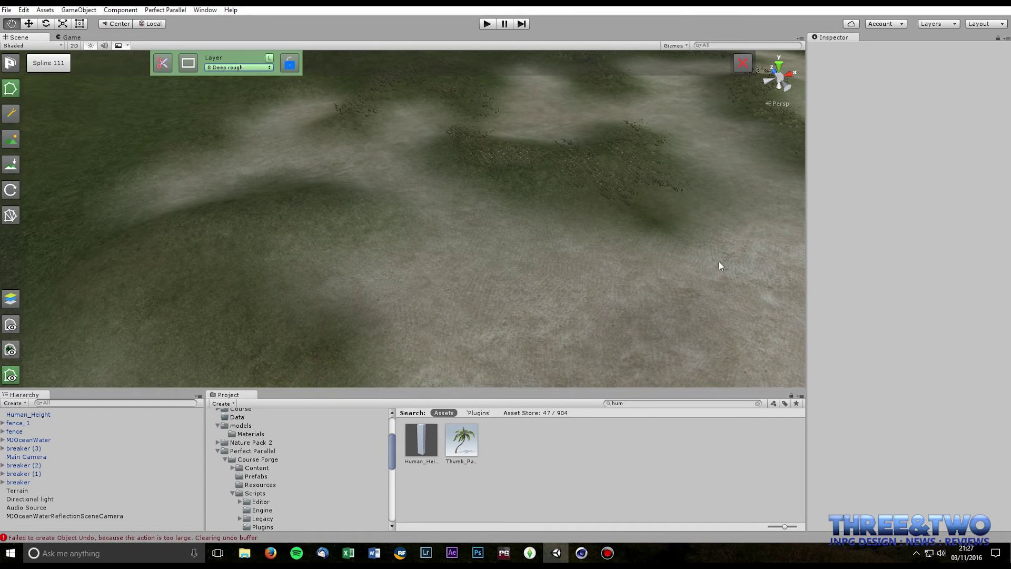
pyautogui.click(719, 261)
pyautogui.click(945, 119)
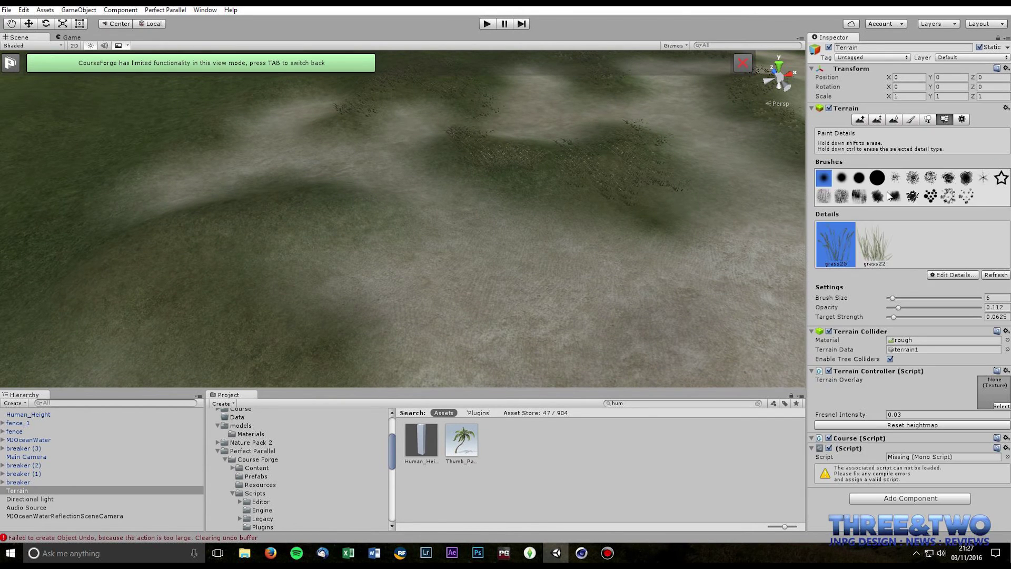
pyautogui.click(878, 235)
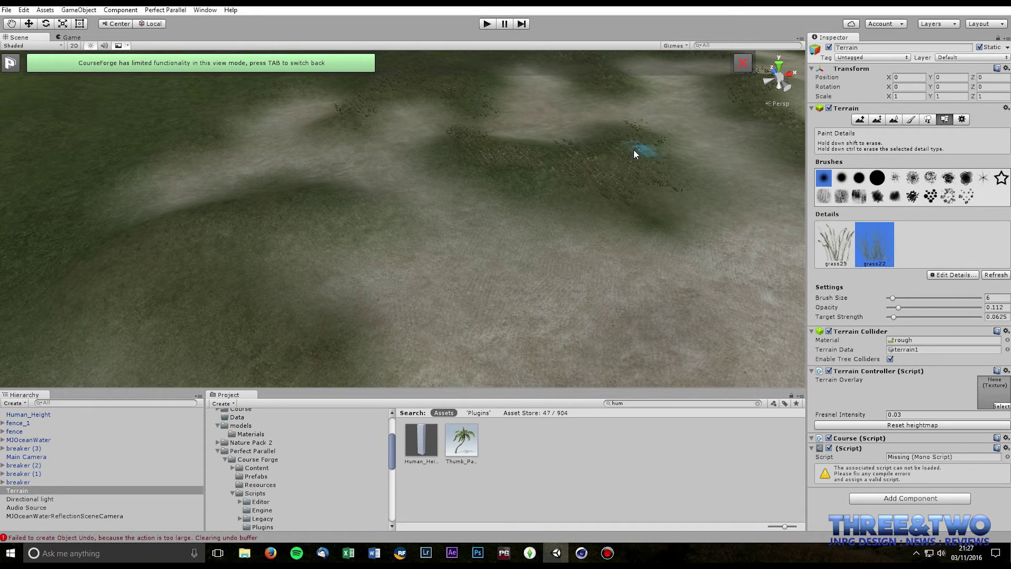
pyautogui.scroll(-3, 492, 158)
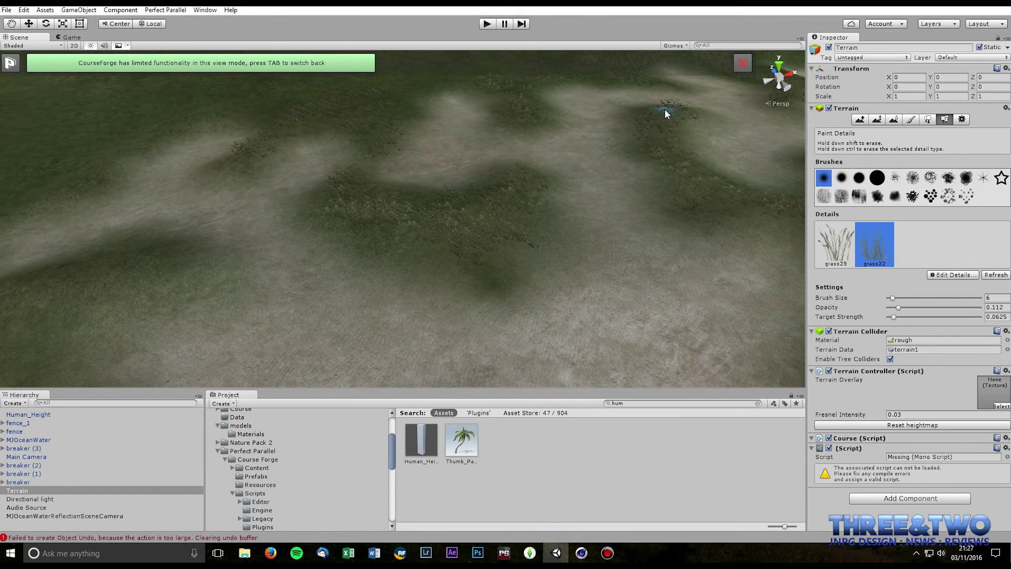
pyautogui.moveTo(716, 195); pyautogui.dragTo(526, 169, button='right')
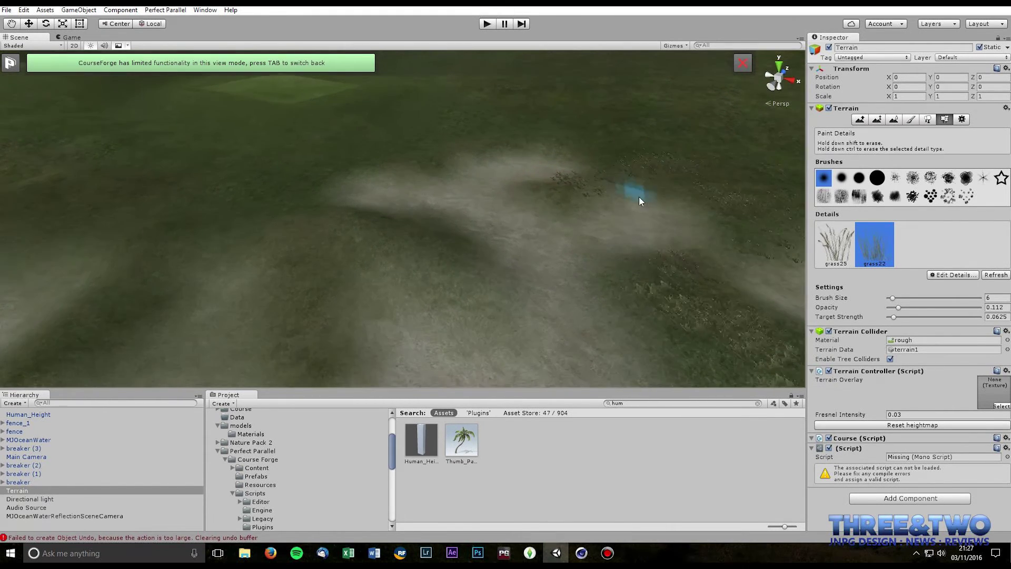
pyautogui.scroll(3, 633, 239)
pyautogui.scroll(-5, 662, 264)
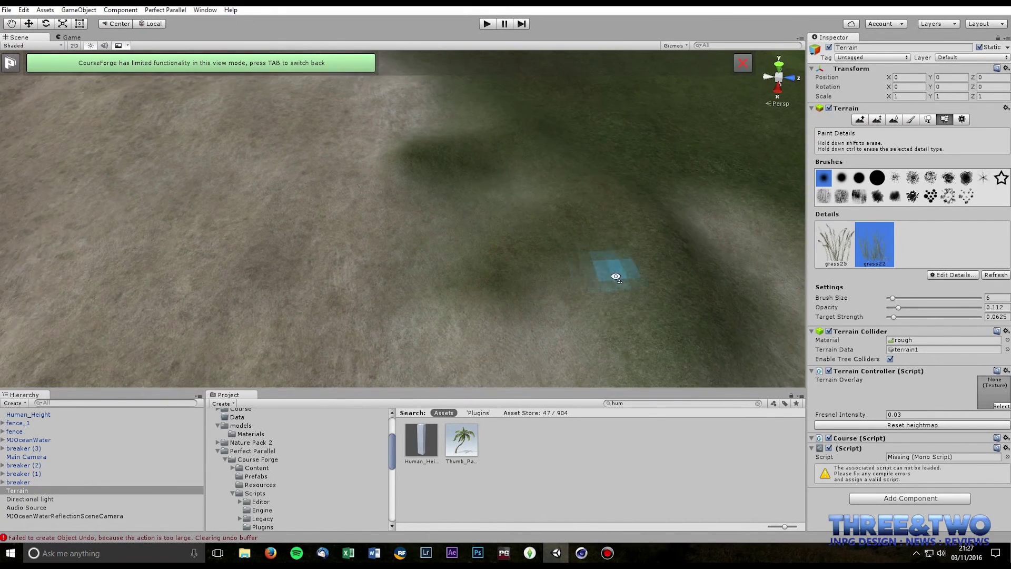
# Scatter grass22 details further into the grass on the inland side of the sand hollows.
pyautogui.scroll(5, 589, 214)
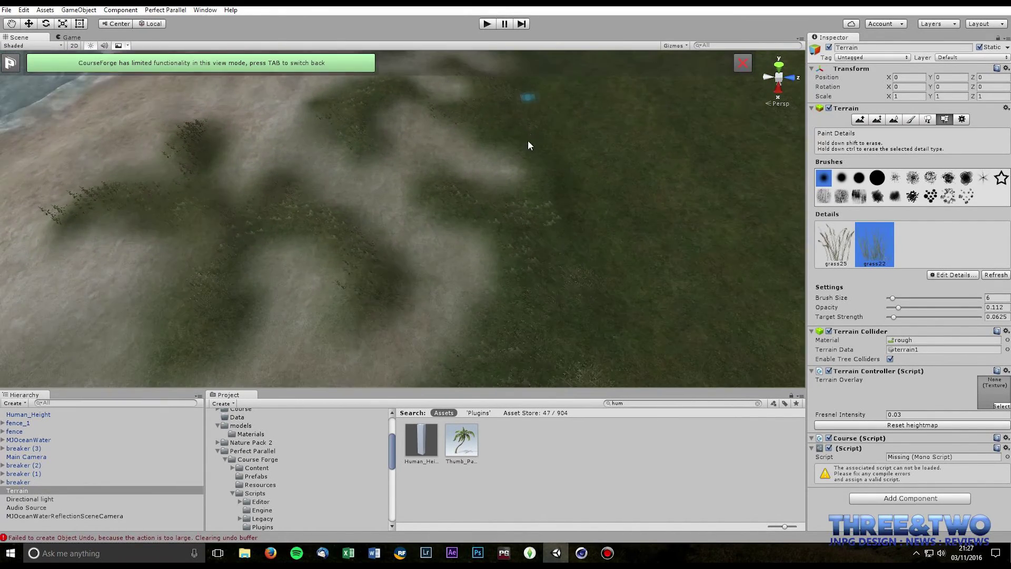
pyautogui.scroll(-2, 555, 90)
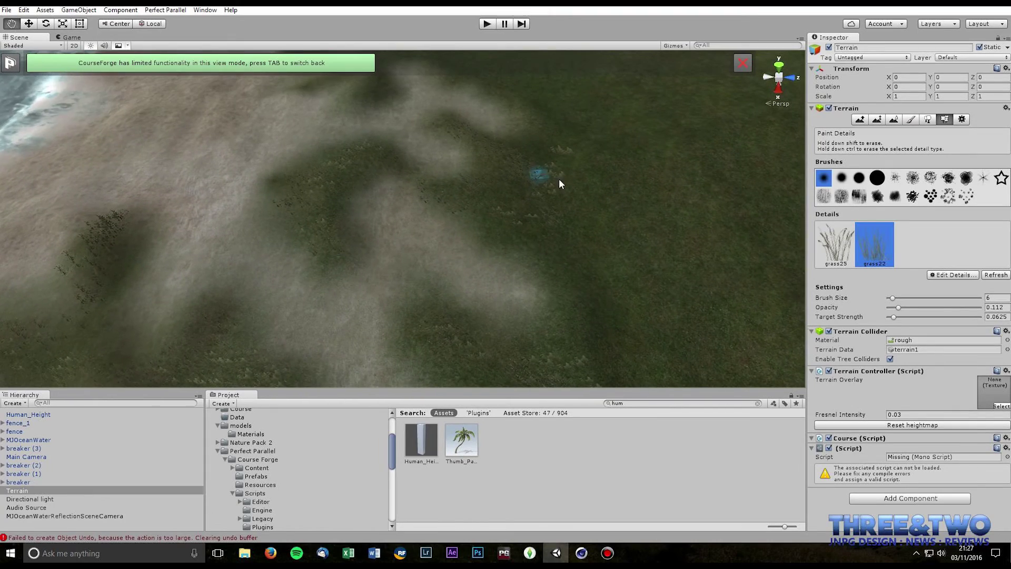
pyautogui.scroll(4, 600, 221)
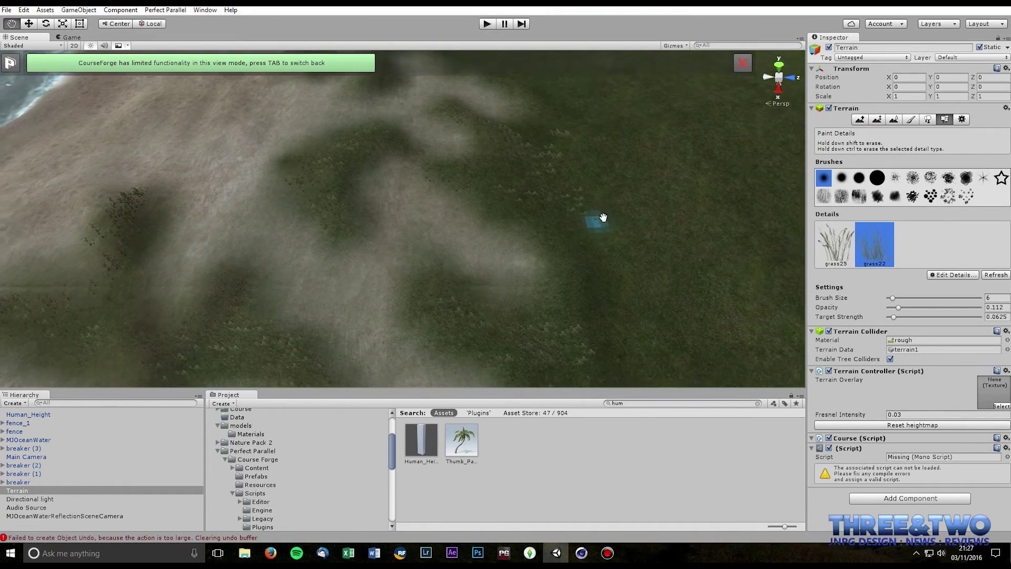
pyautogui.moveTo(656, 241); pyautogui.dragTo(565, 203, button='right')
pyautogui.scroll(5, 565, 208)
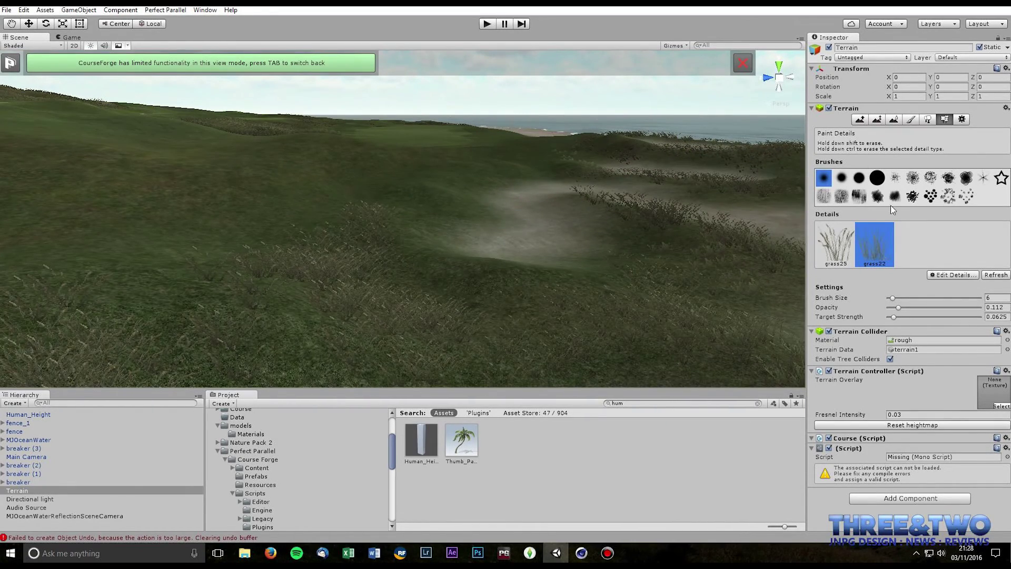
# Scatter grass25 details at target strength 0.0625 over the grass around the innermost sand hollow.
pyautogui.click(845, 249)
pyautogui.moveTo(421, 188); pyautogui.dragTo(460, 174)
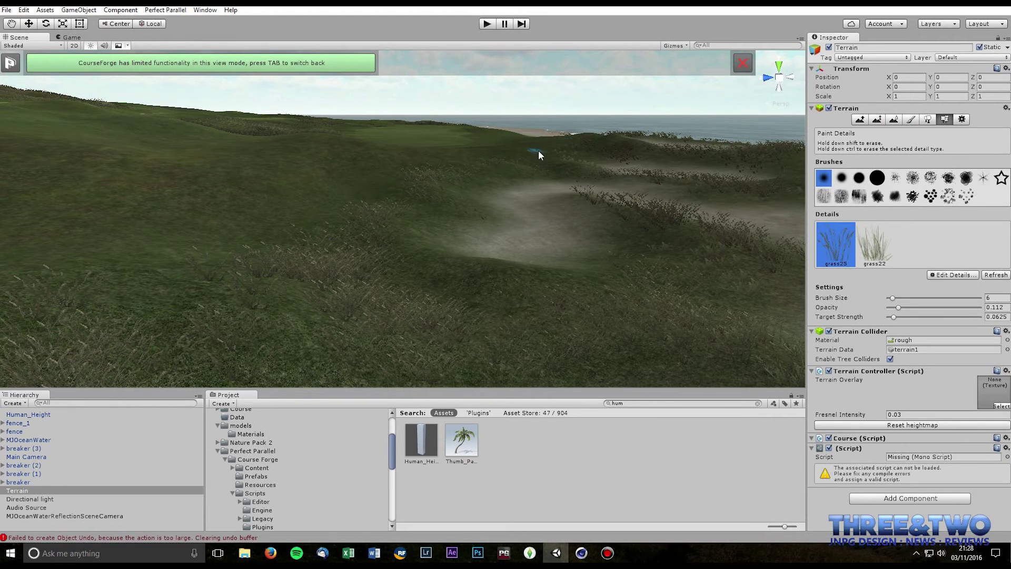
pyautogui.moveTo(465, 217)
pyautogui.mouseDown()
pyautogui.moveTo(488, 285)
pyautogui.moveTo(559, 291)
pyautogui.moveTo(507, 282)
pyautogui.mouseUp()
# Scatter grass22 details along the grassy inland bank of the hollows, and mix grass25 details in among them.
pyautogui.click(875, 244)
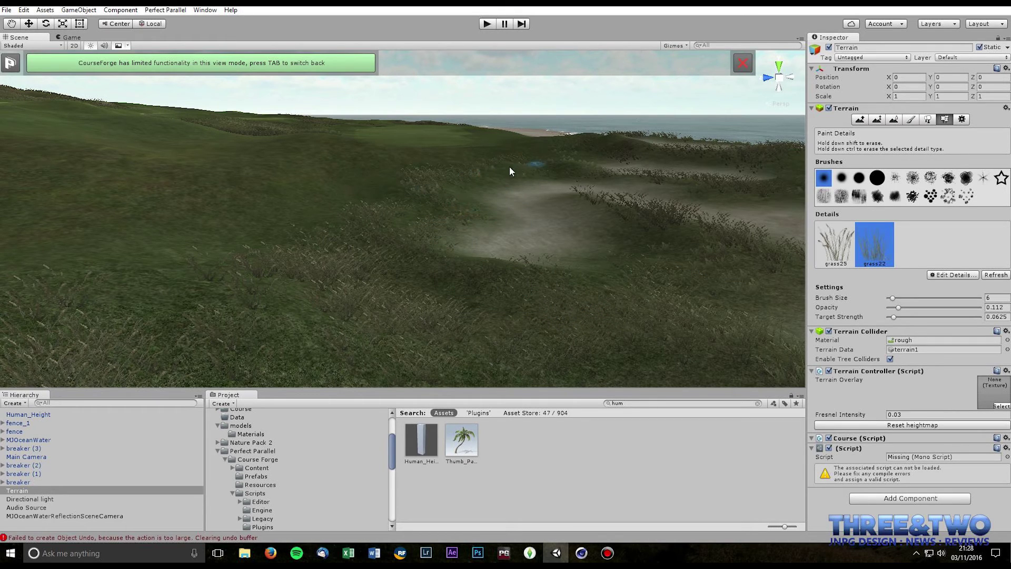
pyautogui.moveTo(573, 288)
pyautogui.mouseDown(button='middle')
pyautogui.moveTo(393, 214)
pyautogui.moveTo(445, 232)
pyautogui.moveTo(560, 208)
pyautogui.moveTo(558, 236)
pyautogui.mouseUp(button='middle')
pyautogui.scroll(5, 393, 214)
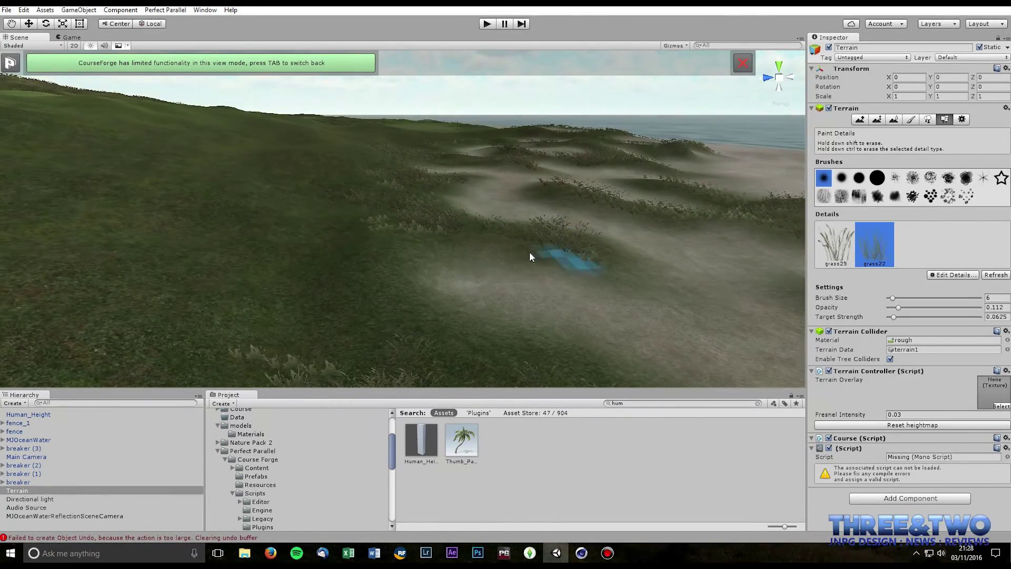
pyautogui.moveTo(529, 251)
pyautogui.mouseDown()
pyautogui.moveTo(471, 245)
pyautogui.moveTo(383, 305)
pyautogui.mouseUp()
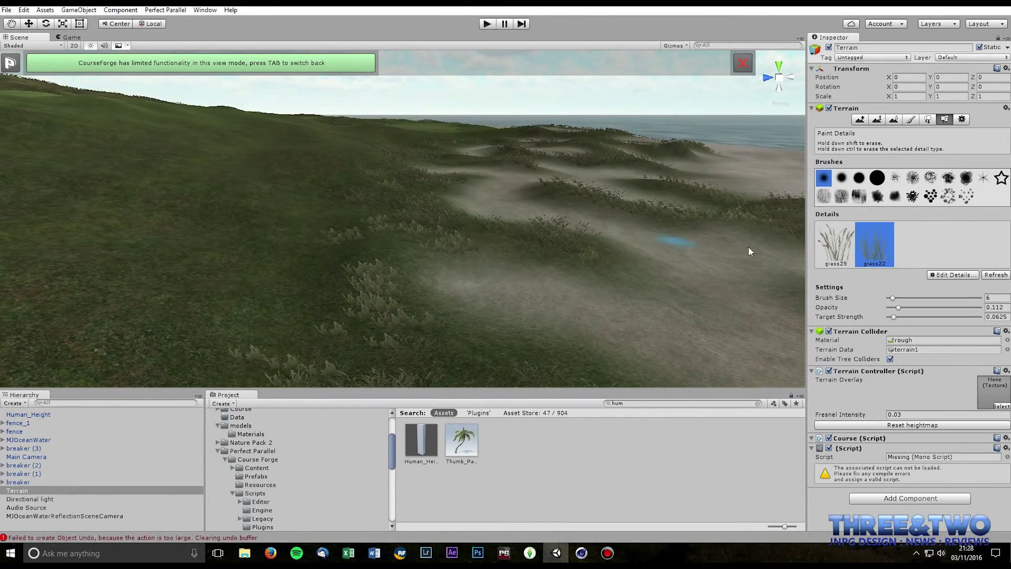
pyautogui.click(836, 243)
pyautogui.moveTo(334, 222)
pyautogui.mouseDown()
pyautogui.moveTo(350, 243)
pyautogui.moveTo(349, 358)
pyautogui.moveTo(328, 203)
pyautogui.mouseUp()
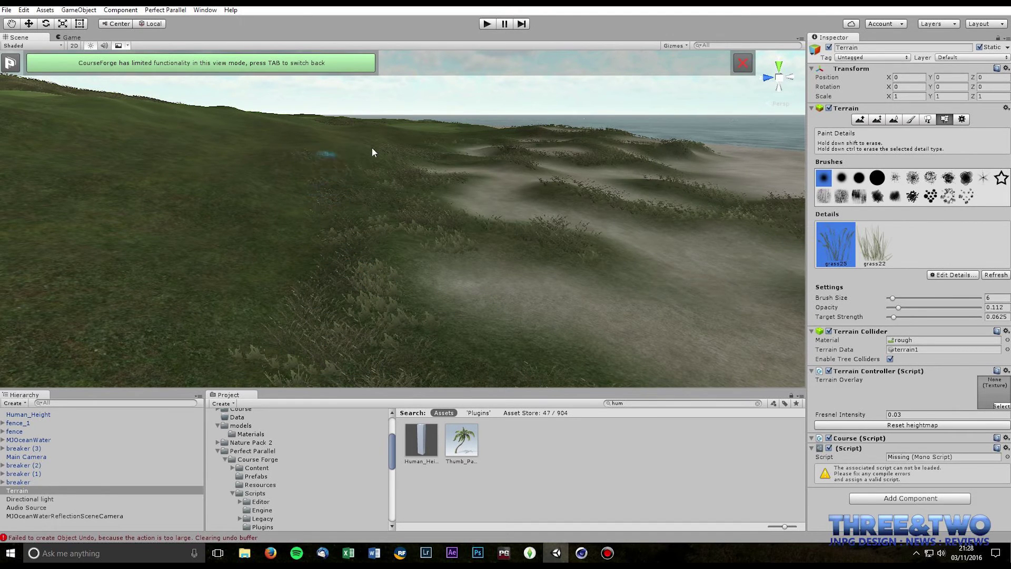
# Scatter sparse grass25 details across the grassy end of the dune line down to the beach edge.
pyautogui.scroll(-5, 416, 248)
pyautogui.moveTo(416, 247); pyautogui.dragTo(443, 206, button='middle')
pyautogui.scroll(-3, 501, 231)
pyautogui.moveTo(500, 251); pyautogui.dragTo(497, 287, button='right')
pyautogui.moveTo(589, 200)
pyautogui.mouseDown()
pyautogui.moveTo(571, 266)
pyautogui.moveTo(438, 224)
pyautogui.moveTo(399, 157)
pyautogui.moveTo(470, 159)
pyautogui.moveTo(226, 192)
pyautogui.moveTo(146, 174)
pyautogui.moveTo(147, 151)
pyautogui.moveTo(400, 309)
pyautogui.moveTo(690, 328)
pyautogui.mouseUp()
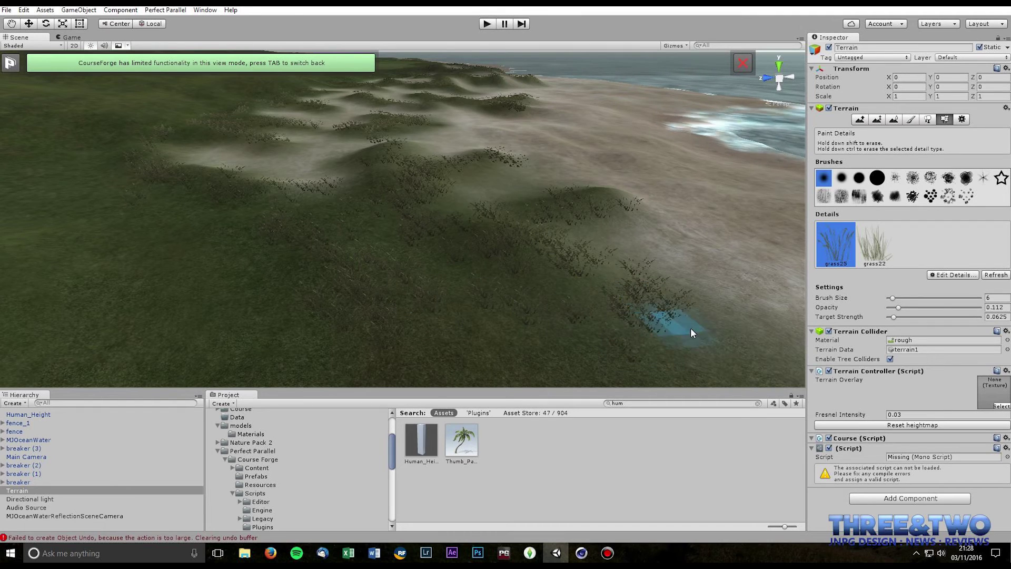
# Mix sparse grass22 details into the grassy end of the dune line, and check the planted dunes from the tees.
pyautogui.click(876, 245)
pyautogui.moveTo(422, 266)
pyautogui.mouseDown()
pyautogui.moveTo(417, 321)
pyautogui.moveTo(399, 188)
pyautogui.mouseUp()
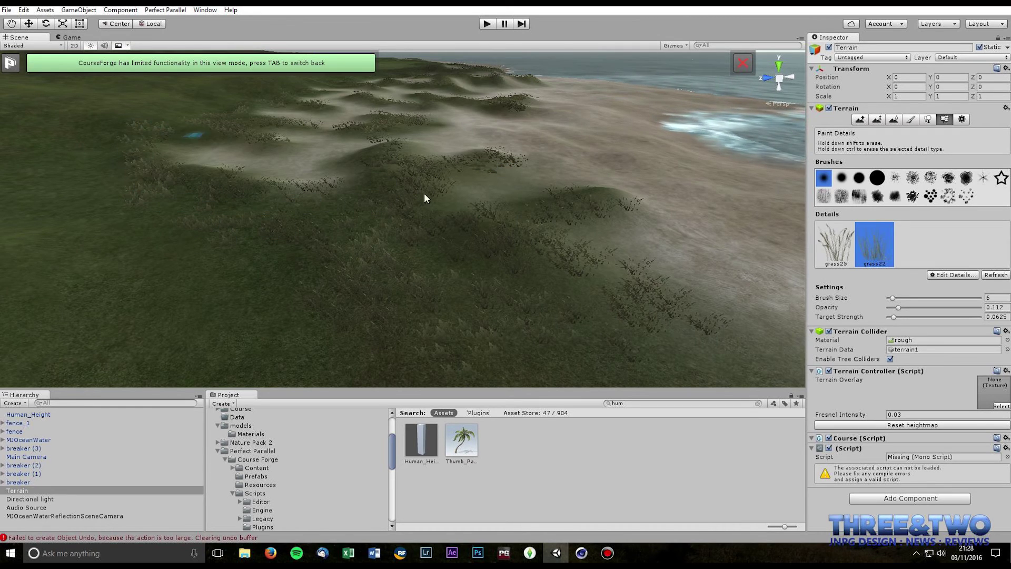
pyautogui.moveTo(425, 196)
pyautogui.mouseDown(button='right')
pyautogui.moveTo(397, 232)
pyautogui.moveTo(583, 244)
pyautogui.moveTo(433, 215)
pyautogui.moveTo(463, 224)
pyautogui.moveTo(399, 230)
pyautogui.mouseUp(button='right')
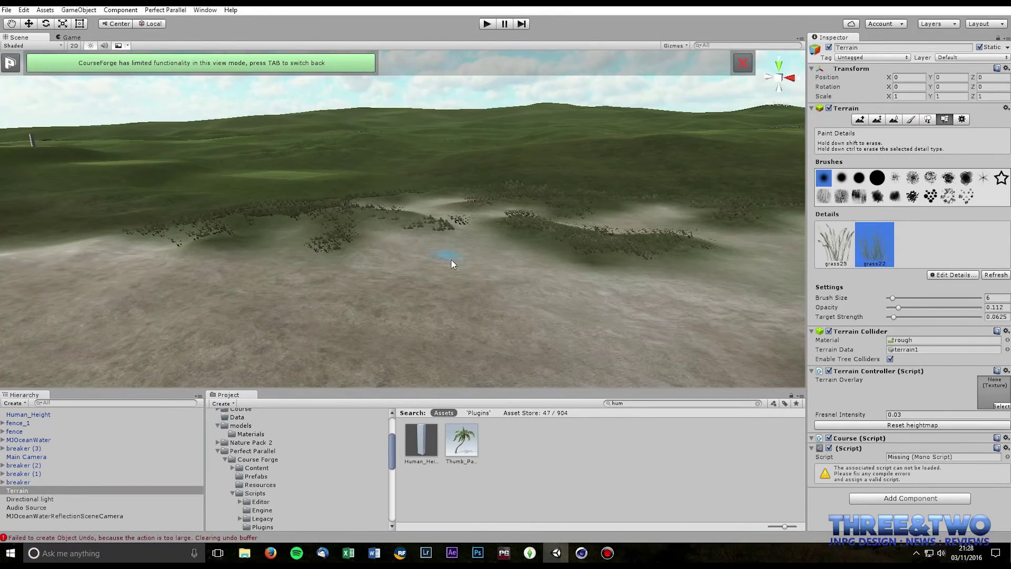
pyautogui.moveTo(452, 259)
pyautogui.mouseDown(button='right')
pyautogui.moveTo(519, 285)
pyautogui.moveTo(673, 289)
pyautogui.moveTo(734, 279)
pyautogui.mouseUp(button='right')
pyautogui.moveTo(637, 325); pyautogui.dragTo(569, 331, button='right')
pyautogui.scroll(-2, 564, 312)
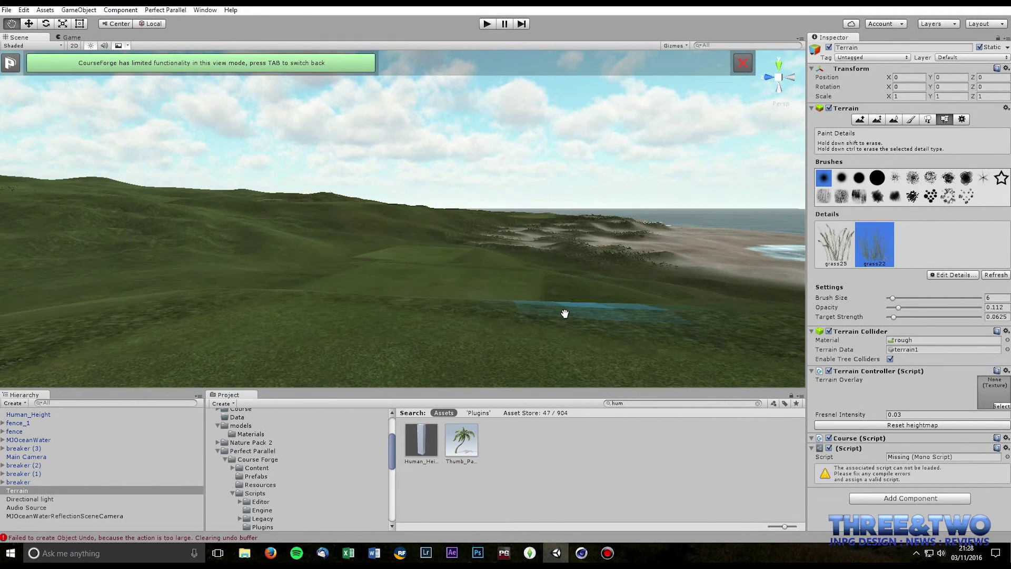
# Inspect the planted dunes, the beach and the curved shoreline from ground level and from above the water.
pyautogui.scroll(-3, 564, 312)
pyautogui.scroll(-3, 577, 352)
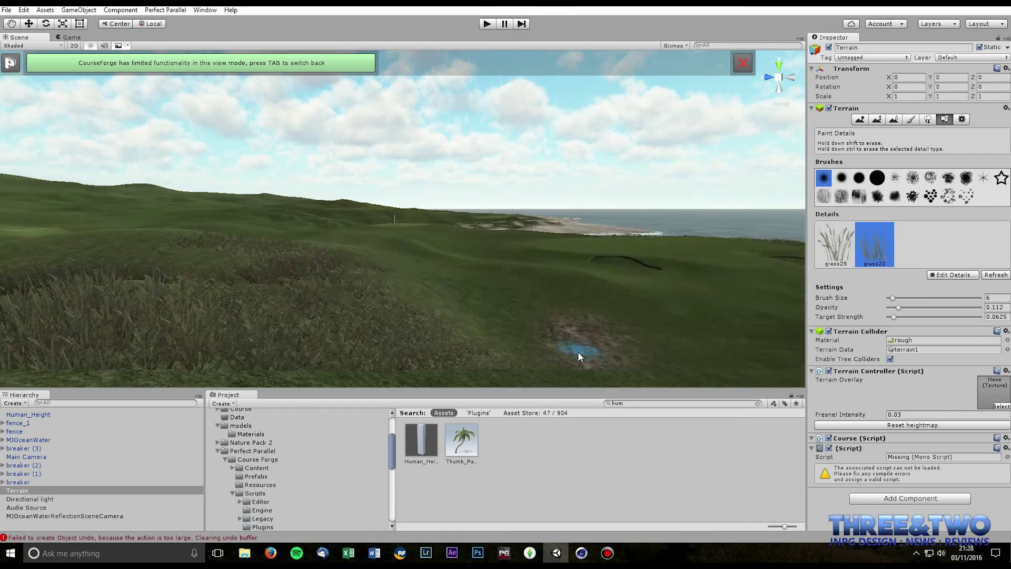
pyautogui.moveTo(577, 352); pyautogui.dragTo(566, 382, button='right')
pyautogui.scroll(-5, 559, 365)
pyautogui.moveTo(538, 290); pyautogui.dragTo(522, 388, button='middle')
pyautogui.moveTo(758, 290); pyautogui.dragTo(576, 276, button='right')
pyautogui.moveTo(576, 276); pyautogui.dragTo(449, 213, button='middle')
pyautogui.scroll(2, 357, 251)
pyautogui.moveTo(449, 213); pyautogui.dragTo(564, 179, button='right')
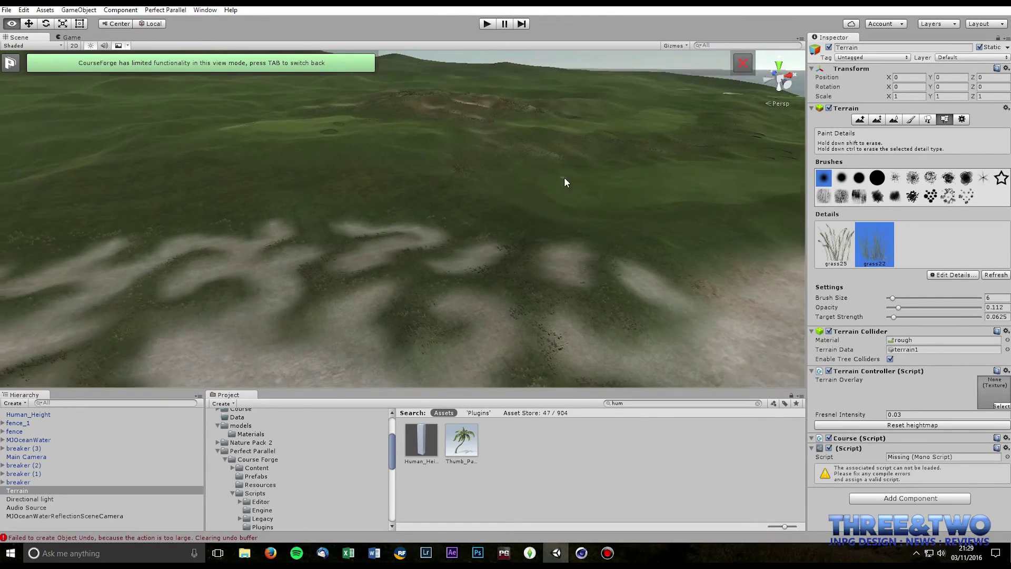
pyautogui.moveTo(564, 178); pyautogui.dragTo(552, 159, button='middle')
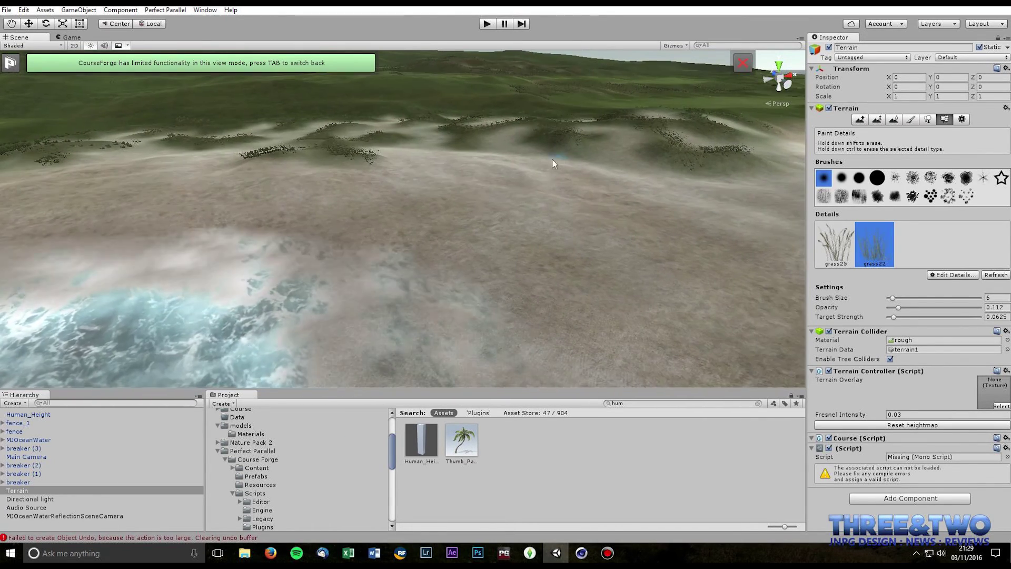
pyautogui.moveTo(588, 217); pyautogui.dragTo(642, 295, button='right')
pyautogui.scroll(-5, 642, 295)
pyautogui.moveTo(557, 211); pyautogui.dragTo(550, 260, button='middle')
pyautogui.scroll(-4, 603, 250)
pyautogui.moveTo(609, 230); pyautogui.dragTo(624, 222, button='middle')
pyautogui.scroll(4, 623, 222)
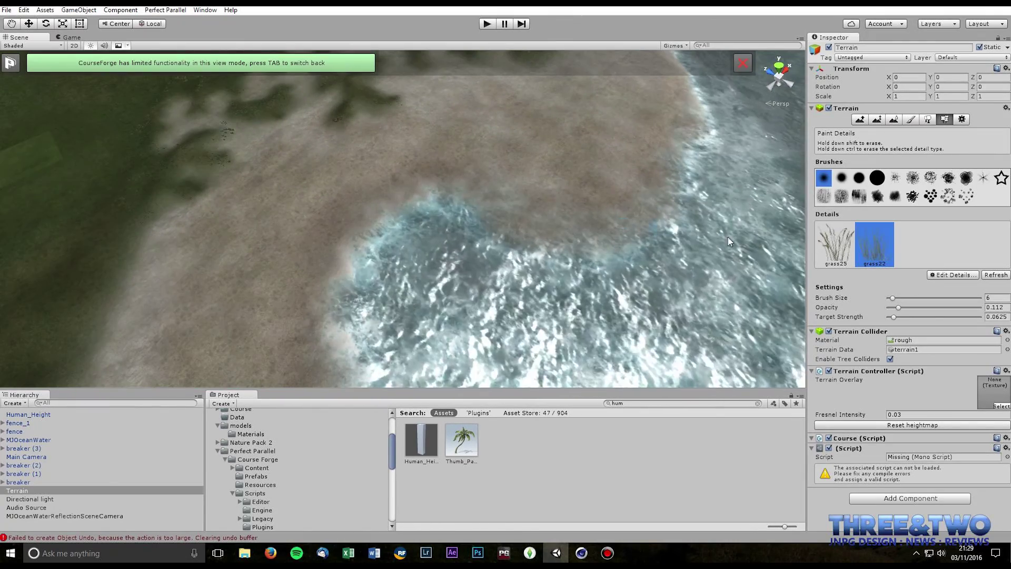
# Switch the terrain to texture painting with the dark brown soil texture, at opacity 11 and target strength 0.104.
pyautogui.press('Tab')
pyautogui.press('Tab')
pyautogui.press('Tab')
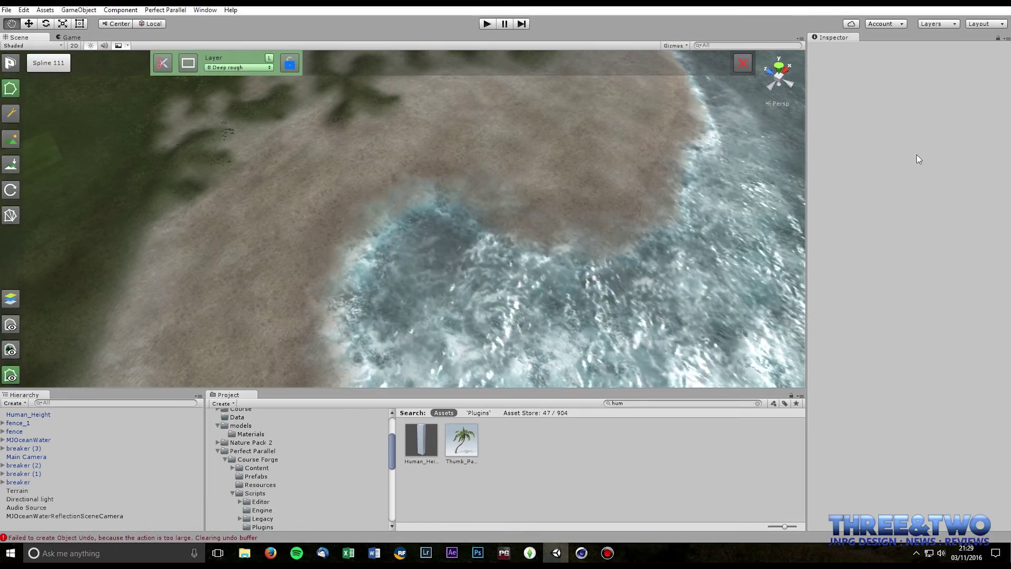
pyautogui.click(911, 119)
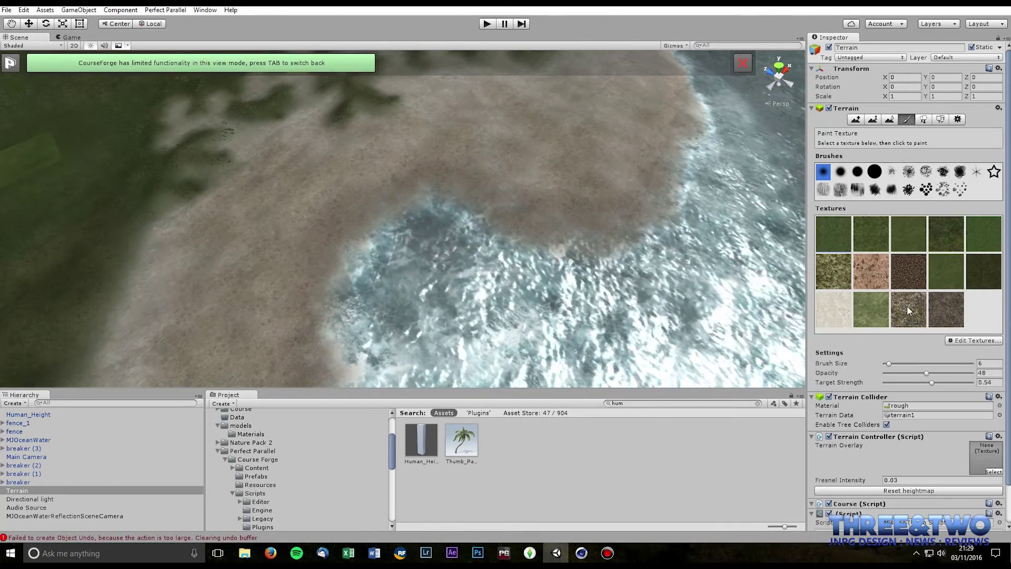
pyautogui.click(942, 313)
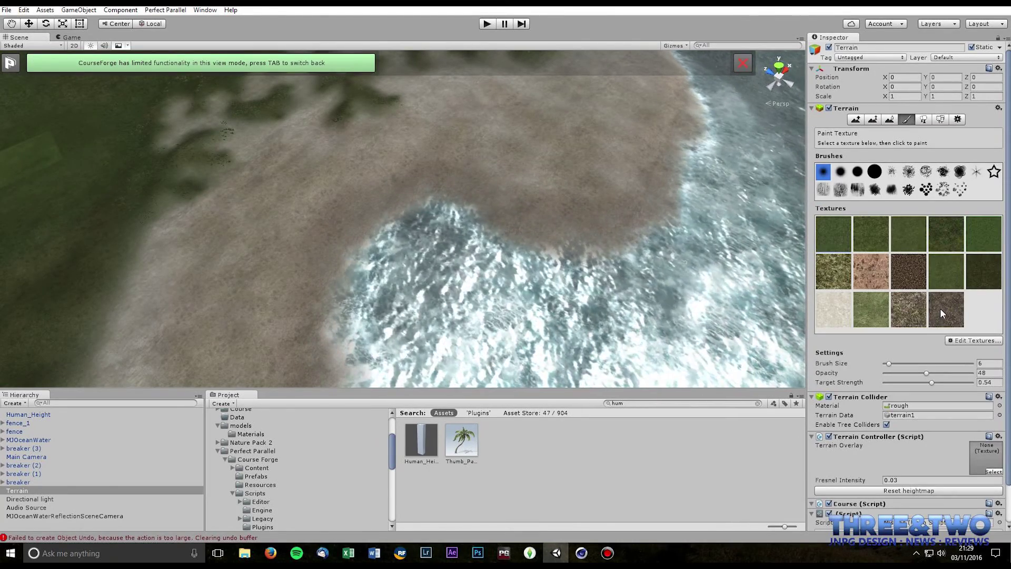
pyautogui.click(909, 373)
pyautogui.click(906, 382)
pyautogui.click(900, 283)
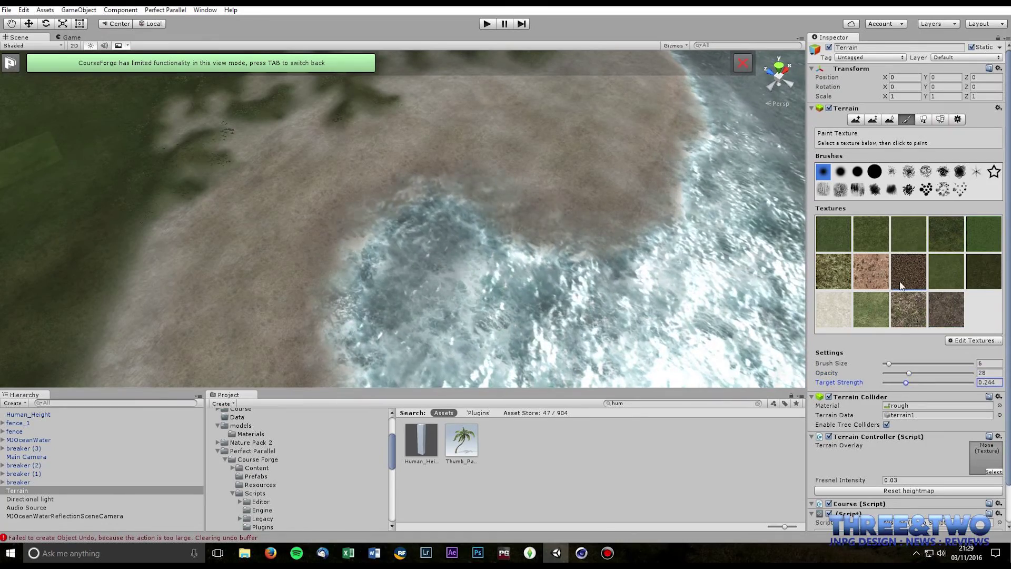
pyautogui.click(894, 372)
pyautogui.click(894, 383)
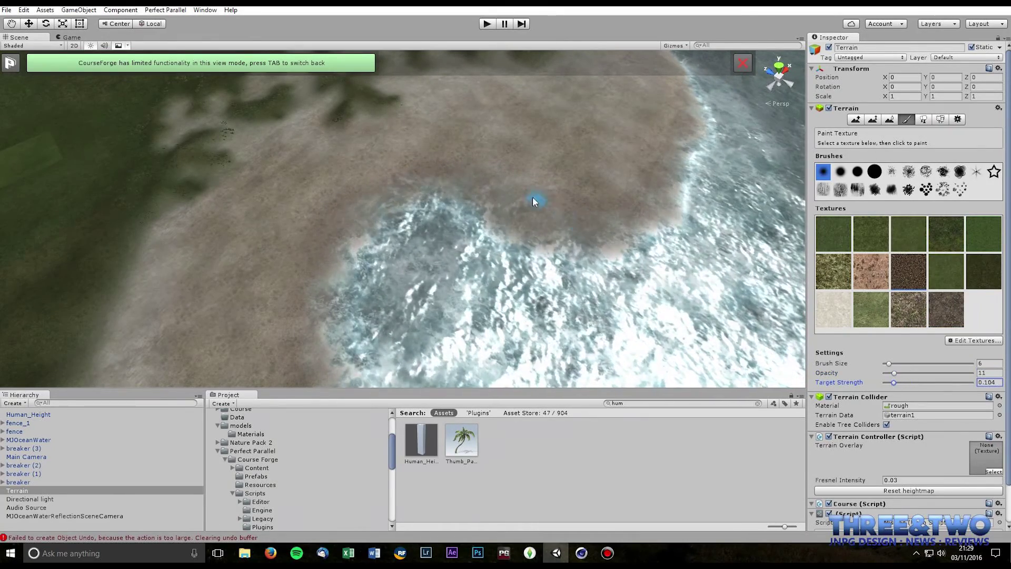
# Darken the sand along the water's edge with the dark brown texture at brush size 22, opacity 18 and target strength 0.25.
pyautogui.click(903, 363)
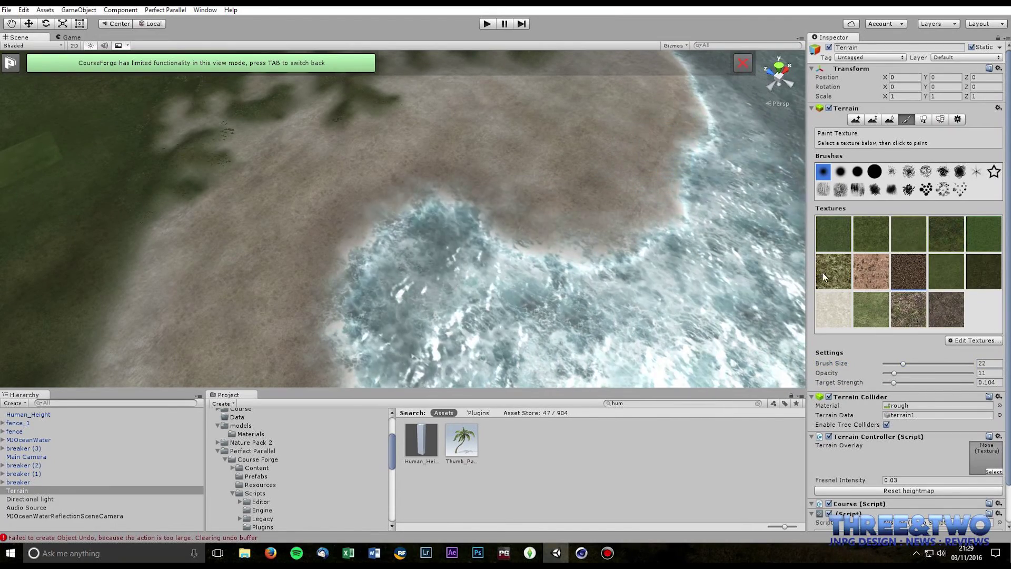
pyautogui.click(906, 383)
pyautogui.click(901, 373)
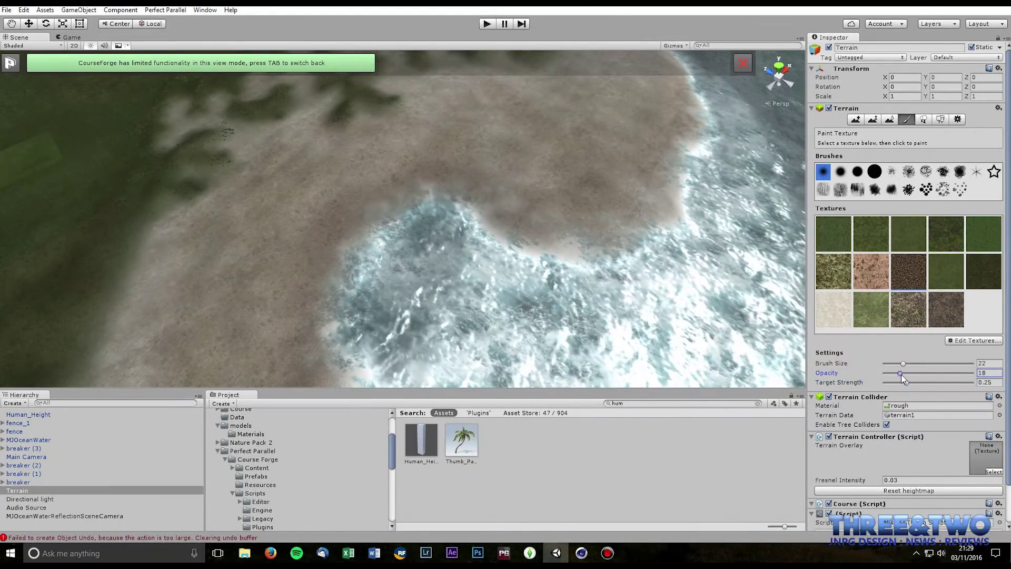
pyautogui.moveTo(641, 210)
pyautogui.mouseDown()
pyautogui.moveTo(691, 113)
pyautogui.moveTo(557, 221)
pyautogui.moveTo(466, 208)
pyautogui.mouseUp()
pyautogui.moveTo(459, 158)
pyautogui.mouseDown(button='middle')
pyautogui.moveTo(448, 219)
pyautogui.moveTo(482, 262)
pyautogui.mouseUp(button='middle')
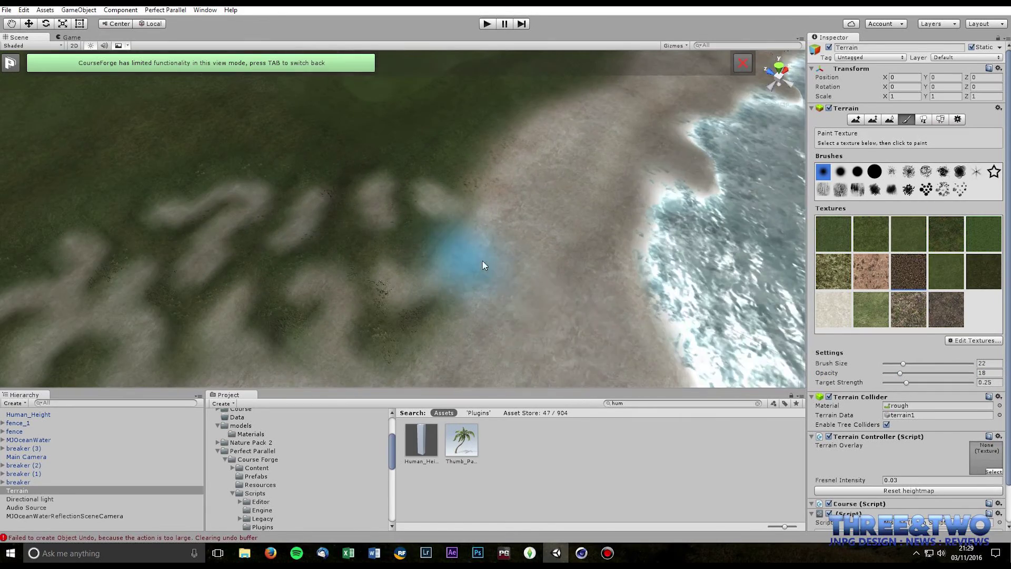
pyautogui.moveTo(669, 356); pyautogui.dragTo(499, 295, button='middle')
pyautogui.moveTo(470, 229)
pyautogui.mouseDown()
pyautogui.moveTo(467, 337)
pyautogui.moveTo(462, 229)
pyautogui.moveTo(487, 147)
pyautogui.moveTo(514, 115)
pyautogui.mouseUp()
pyautogui.moveTo(514, 115)
pyautogui.mouseDown(button='middle')
pyautogui.moveTo(332, 112)
pyautogui.moveTo(355, 161)
pyautogui.moveTo(442, 129)
pyautogui.moveTo(429, 148)
pyautogui.mouseUp(button='middle')
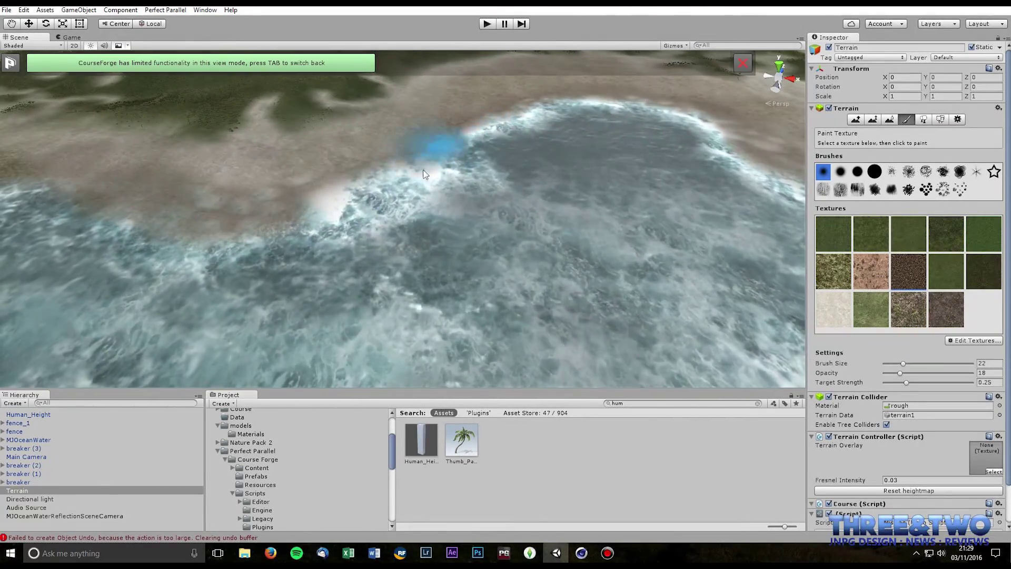
pyautogui.moveTo(292, 213); pyautogui.dragTo(504, 257, button='middle')
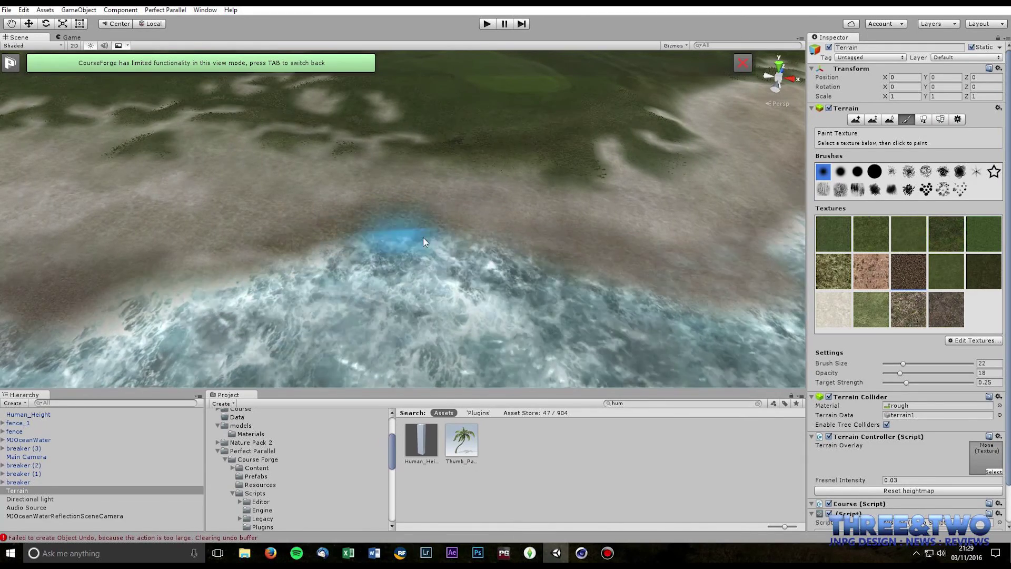
pyautogui.keyDown('alt'); pyautogui.moveTo(668, 292); pyautogui.dragTo(709, 299); pyautogui.keyUp('alt')
# Paint pale sand over the greenish patches on the beach at brush size 14, opacity 82 and target strength 0.939.
pyautogui.click(833, 306)
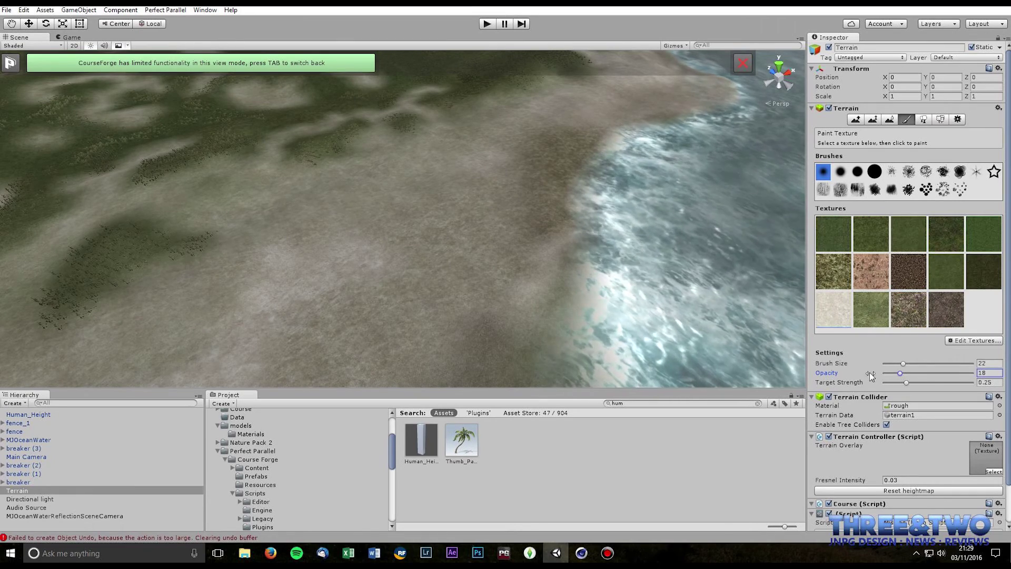
pyautogui.click(869, 371)
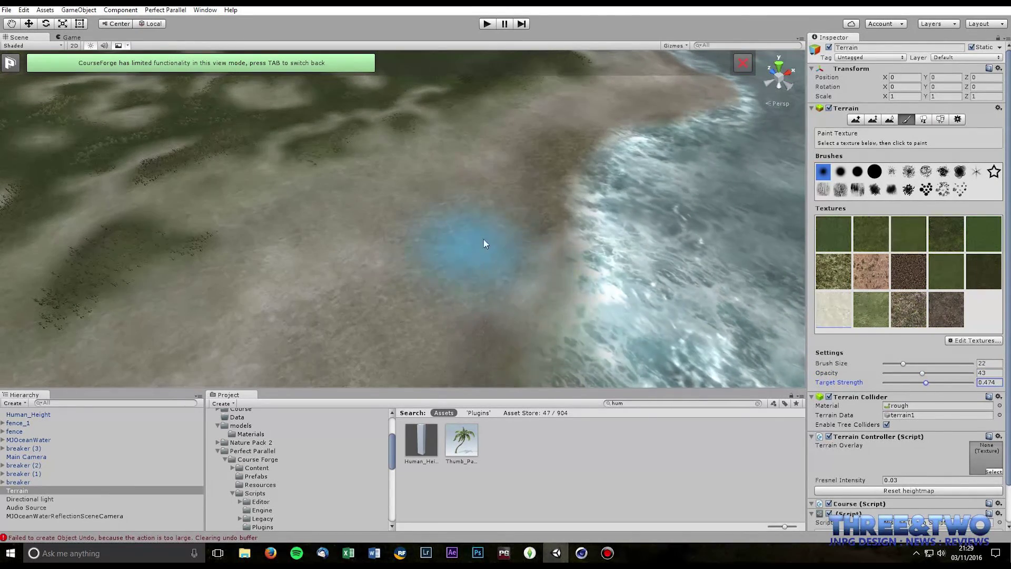
pyautogui.click(839, 310)
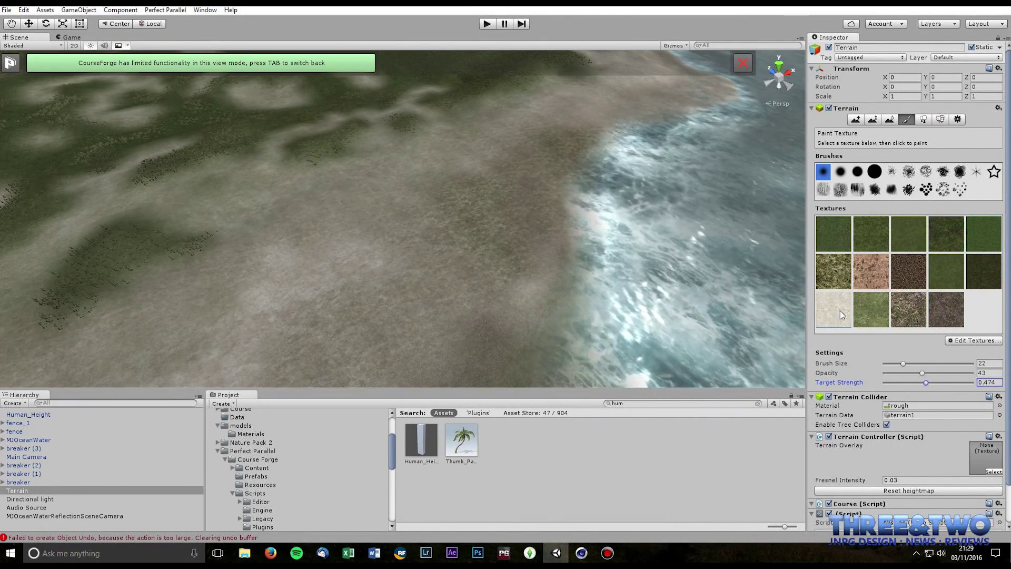
pyautogui.moveTo(922, 373); pyautogui.dragTo(967, 384)
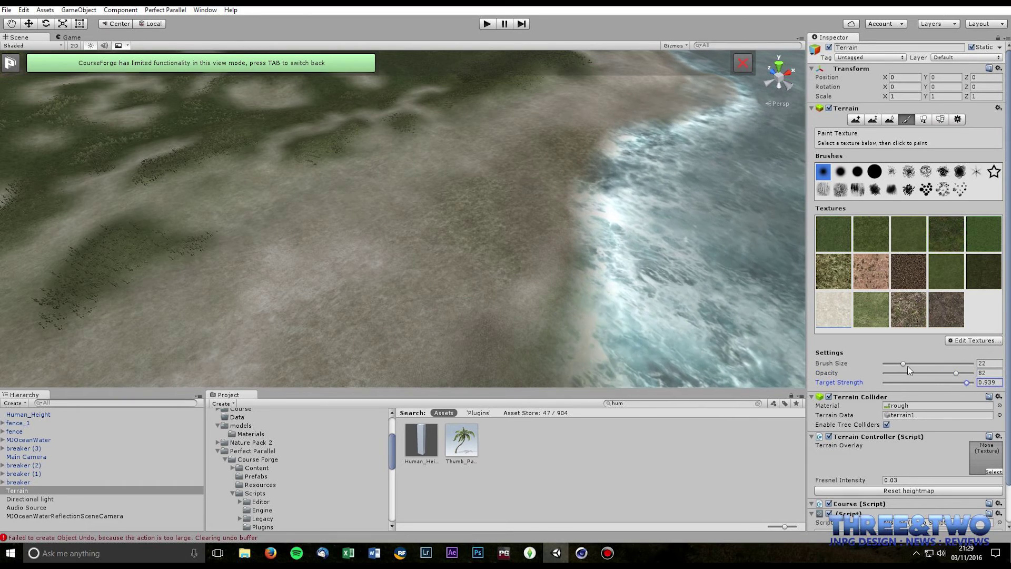
pyautogui.moveTo(903, 364); pyautogui.dragTo(895, 364)
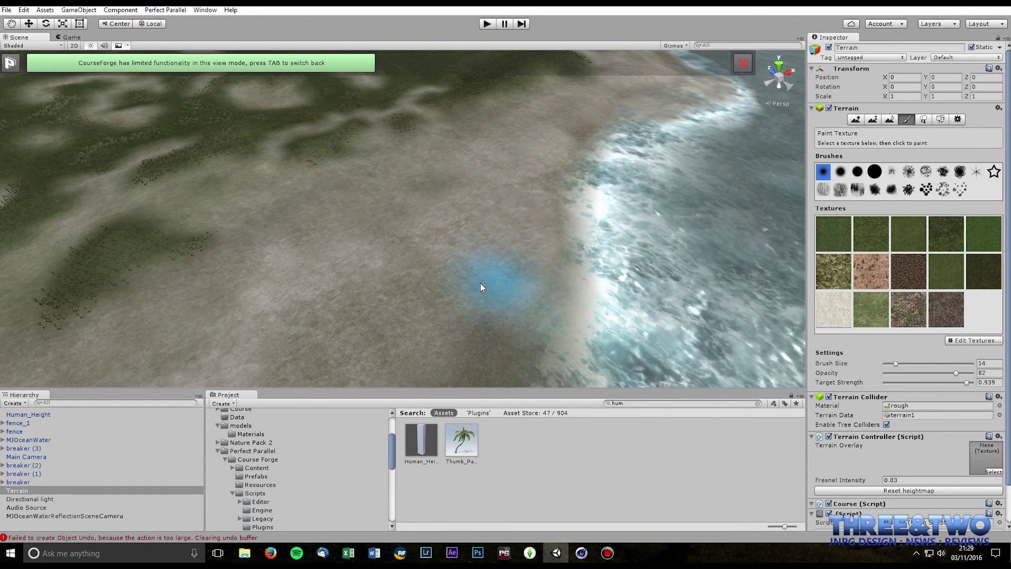
# Paint a dark brown wet-sand edge along the waterline at brush size 14, opacity 20 and target strength 0.165.
pyautogui.click(908, 271)
pyautogui.click(917, 372)
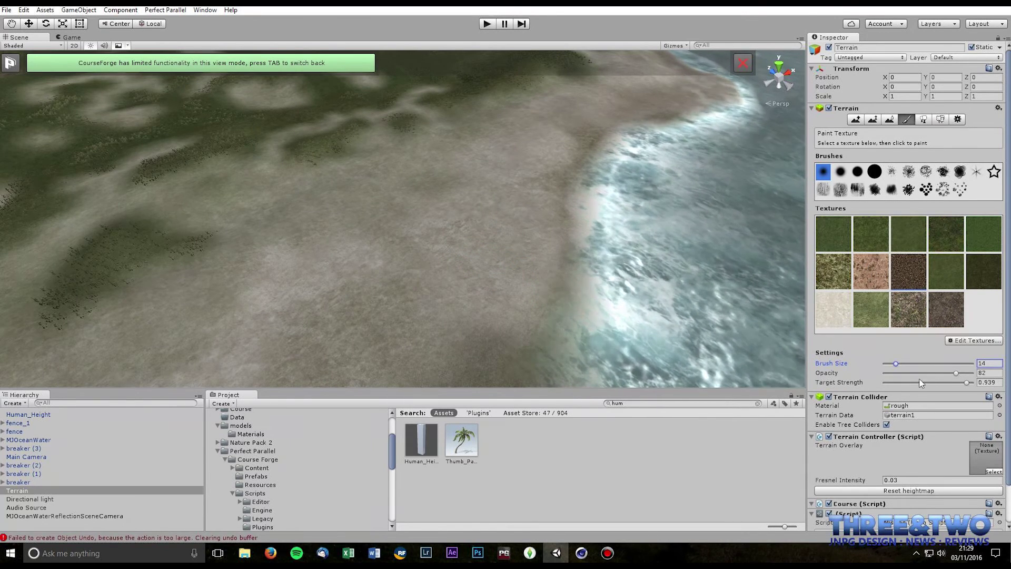
pyautogui.click(899, 383)
pyautogui.click(902, 373)
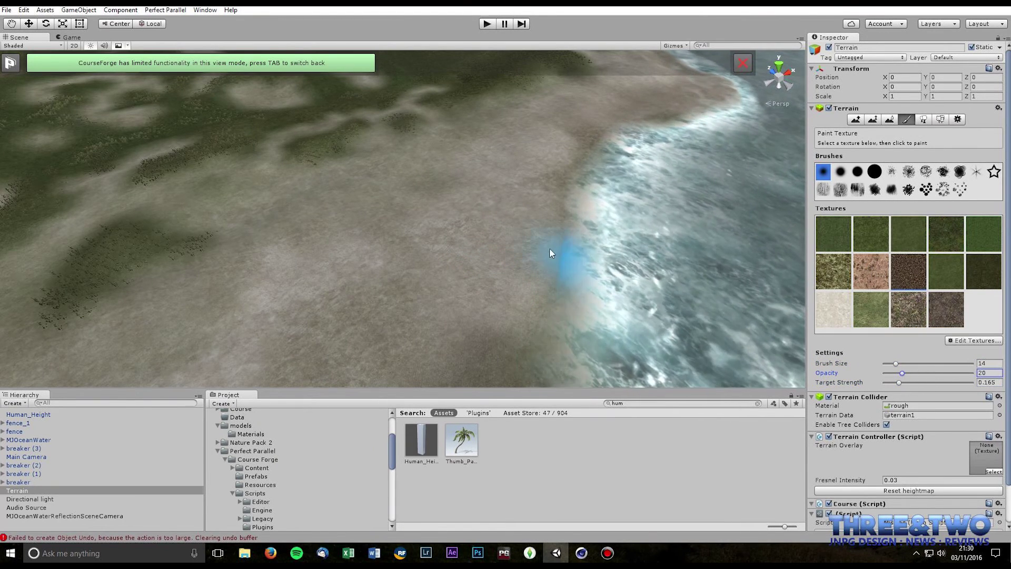
pyautogui.moveTo(548, 223)
pyautogui.mouseDown()
pyautogui.moveTo(544, 278)
pyautogui.moveTo(594, 165)
pyautogui.mouseUp()
pyautogui.keyDown('alt'); pyautogui.moveTo(512, 197); pyautogui.dragTo(542, 194); pyautogui.keyUp('alt')
# Examine the repainted beach and the dunes from hole 4's tees and from above the nearest tee.
pyautogui.moveTo(722, 184); pyautogui.dragTo(364, 174, button='middle')
pyautogui.moveTo(737, 152); pyautogui.dragTo(346, 230, button='middle')
pyautogui.moveTo(629, 259)
pyautogui.mouseDown(button='right')
pyautogui.moveTo(532, 231)
pyautogui.moveTo(474, 181)
pyautogui.moveTo(467, 196)
pyautogui.moveTo(370, 165)
pyautogui.moveTo(380, 189)
pyautogui.mouseUp(button='right')
pyautogui.press('w')
pyautogui.moveTo(423, 291)
pyautogui.mouseDown(button='right')
pyautogui.moveTo(413, 235)
pyautogui.moveTo(429, 219)
pyautogui.moveTo(436, 261)
pyautogui.moveTo(621, 275)
pyautogui.moveTo(611, 276)
pyautogui.moveTo(582, 272)
pyautogui.moveTo(724, 250)
pyautogui.moveTo(608, 283)
pyautogui.moveTo(522, 284)
pyautogui.moveTo(596, 264)
pyautogui.moveTo(598, 280)
pyautogui.moveTo(501, 279)
pyautogui.mouseUp(button='right')
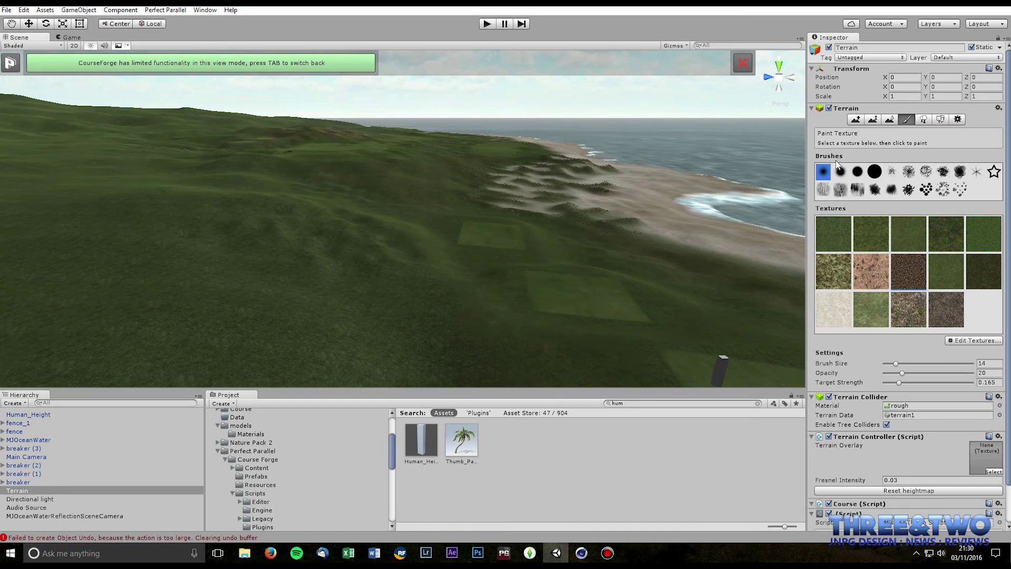
pyautogui.click(891, 120)
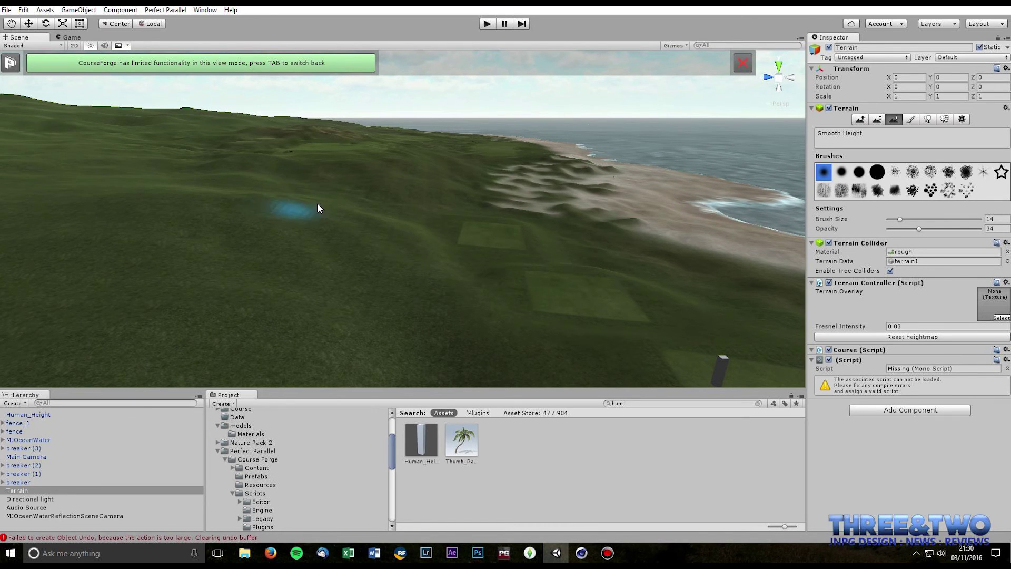
pyautogui.moveTo(282, 236); pyautogui.dragTo(235, 224, button='middle')
pyautogui.moveTo(422, 274); pyautogui.dragTo(441, 245, button='right')
pyautogui.scroll(1, 441, 244)
pyautogui.moveTo(442, 243)
pyautogui.mouseDown(button='middle')
pyautogui.moveTo(452, 227)
pyautogui.moveTo(448, 246)
pyautogui.mouseUp(button='middle')
pyautogui.scroll(1, 451, 231)
pyautogui.moveTo(448, 246); pyautogui.dragTo(421, 247, button='right')
# Raise the terrain gently across the dune hollows beside the beach with brush size 74 and opacity 4.
pyautogui.click(860, 119)
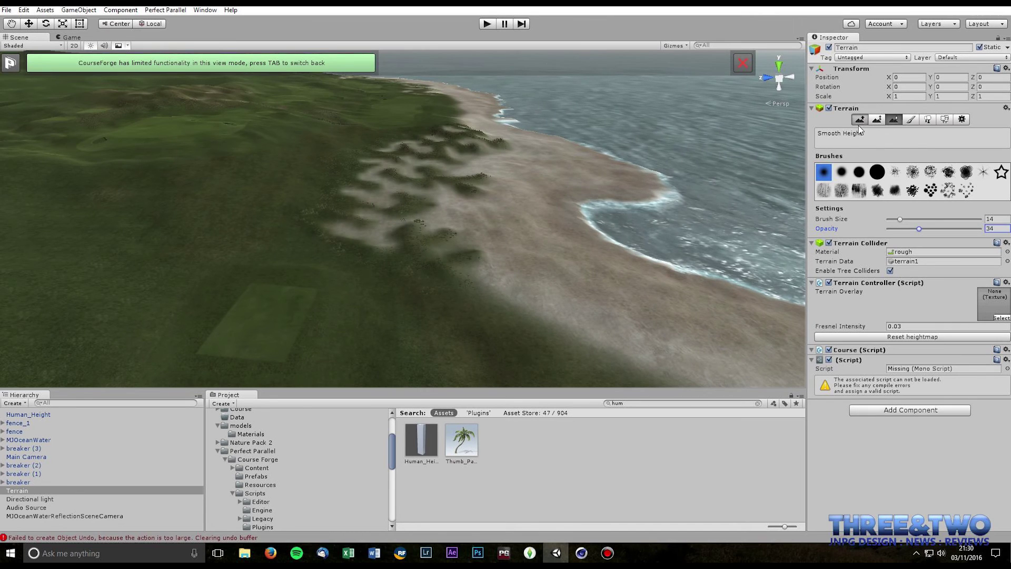
pyautogui.moveTo(900, 219)
pyautogui.mouseDown()
pyautogui.moveTo(959, 225)
pyautogui.moveTo(891, 230)
pyautogui.mouseUp()
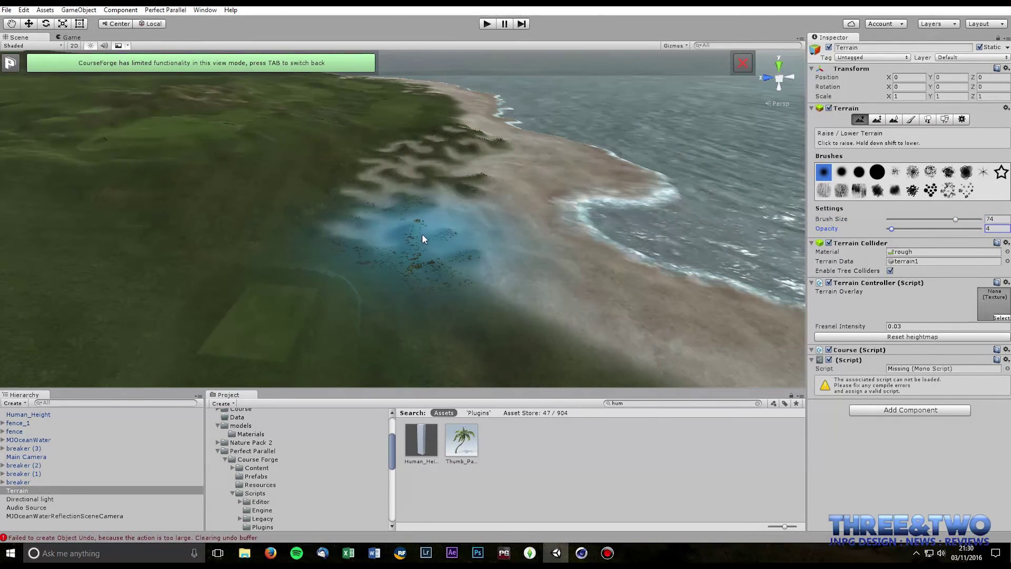
pyautogui.moveTo(421, 235)
pyautogui.mouseDown()
pyautogui.moveTo(417, 215)
pyautogui.moveTo(469, 205)
pyautogui.moveTo(410, 197)
pyautogui.moveTo(451, 204)
pyautogui.mouseUp()
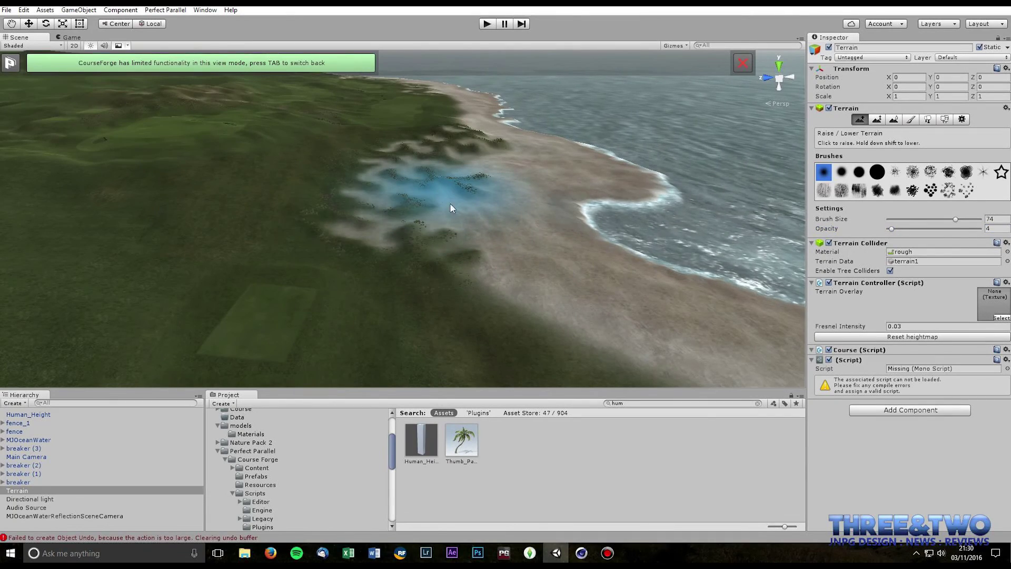
# Lower the ground slightly near the dunes with brush size 45 and opacity 4.
pyautogui.moveTo(456, 221); pyautogui.dragTo(513, 118, button='middle')
pyautogui.moveTo(512, 117); pyautogui.dragTo(476, 112, button='right')
pyautogui.moveTo(476, 113); pyautogui.dragTo(317, 109, button='middle')
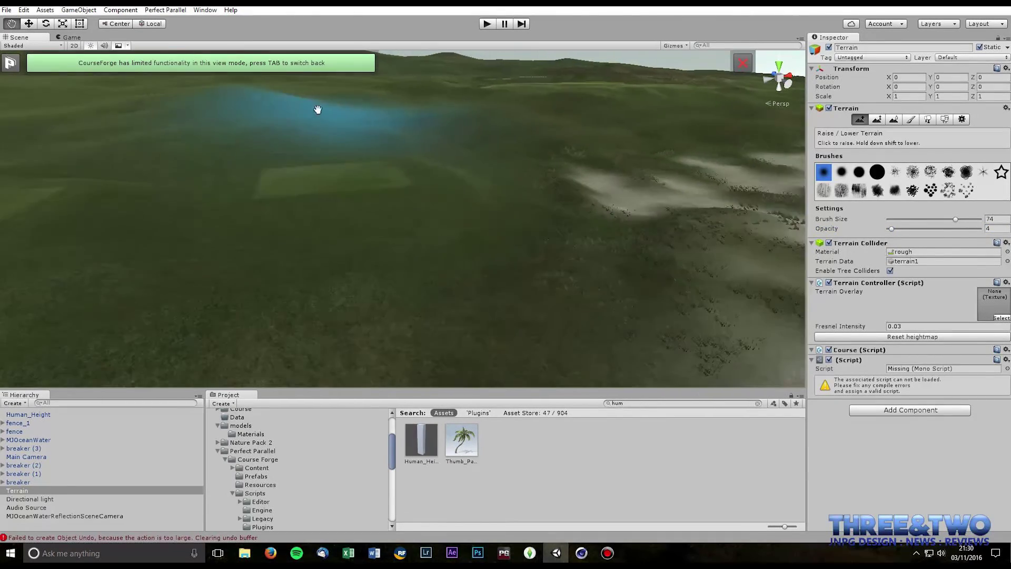
pyautogui.moveTo(318, 110); pyautogui.dragTo(680, 216, button='right')
pyautogui.click(930, 220)
pyautogui.moveTo(646, 213)
pyautogui.keyDown('shift'); pyautogui.mouseDown()
pyautogui.moveTo(657, 218)
pyautogui.moveTo(601, 220)
pyautogui.moveTo(619, 230)
pyautogui.mouseUp(); pyautogui.keyUp('shift')
# Check the terrain shape along the coastline and back at the tee boxes.
pyautogui.moveTo(649, 248); pyautogui.dragTo(509, 212, button='middle')
pyautogui.moveTo(581, 209); pyautogui.dragTo(681, 163, button='middle')
pyautogui.moveTo(605, 163); pyautogui.dragTo(605, 191, button='middle')
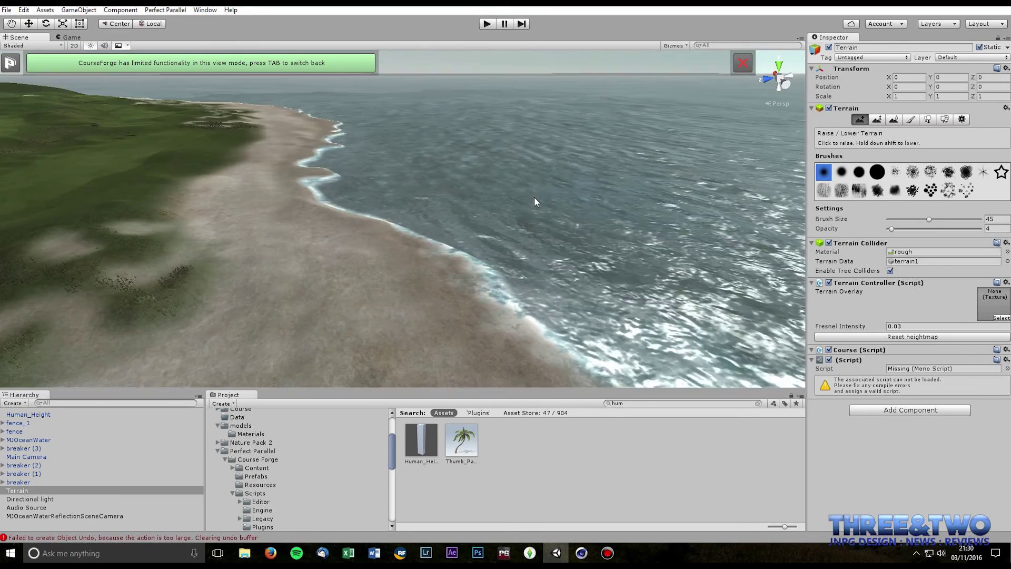
pyautogui.moveTo(534, 196); pyautogui.dragTo(475, 153, button='middle')
pyautogui.scroll(-5, 453, 118)
pyautogui.scroll(-5, 490, 154)
pyautogui.scroll(2, 475, 153)
pyautogui.moveTo(445, 170); pyautogui.dragTo(439, 164, button='right')
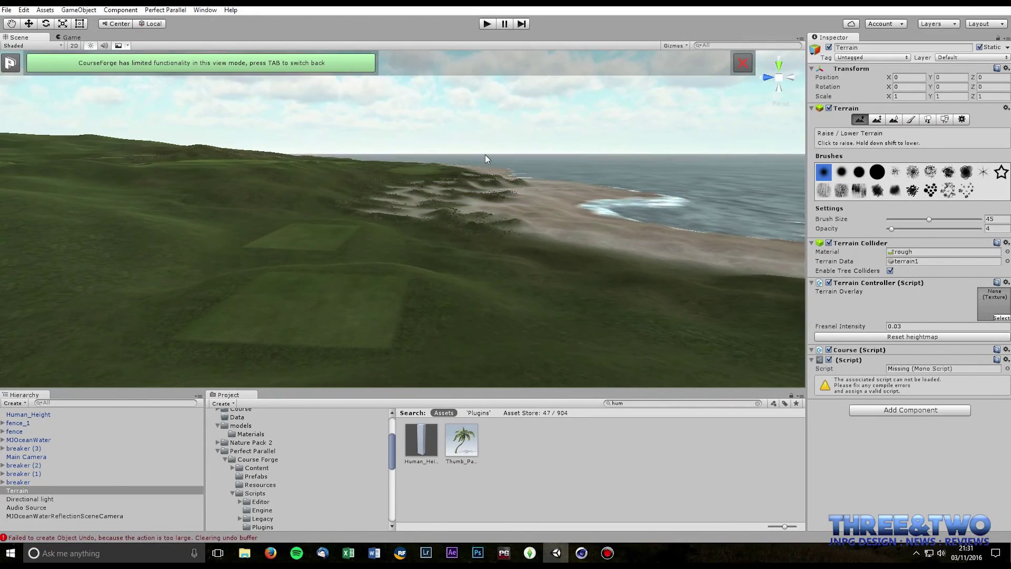
# Raise the planted dunes at the beach side of the hollows with brush size 45 and opacity 4.
pyautogui.moveTo(485, 154); pyautogui.dragTo(413, 368, button='middle')
pyautogui.moveTo(413, 311); pyautogui.dragTo(413, 362, button='right')
pyautogui.scroll(4, 413, 362)
pyautogui.moveTo(412, 356); pyautogui.dragTo(336, 204, button='middle')
pyautogui.moveTo(336, 204)
pyautogui.mouseDown()
pyautogui.moveTo(380, 156)
pyautogui.moveTo(339, 119)
pyautogui.moveTo(280, 121)
pyautogui.moveTo(331, 217)
pyautogui.moveTo(418, 260)
pyautogui.mouseUp()
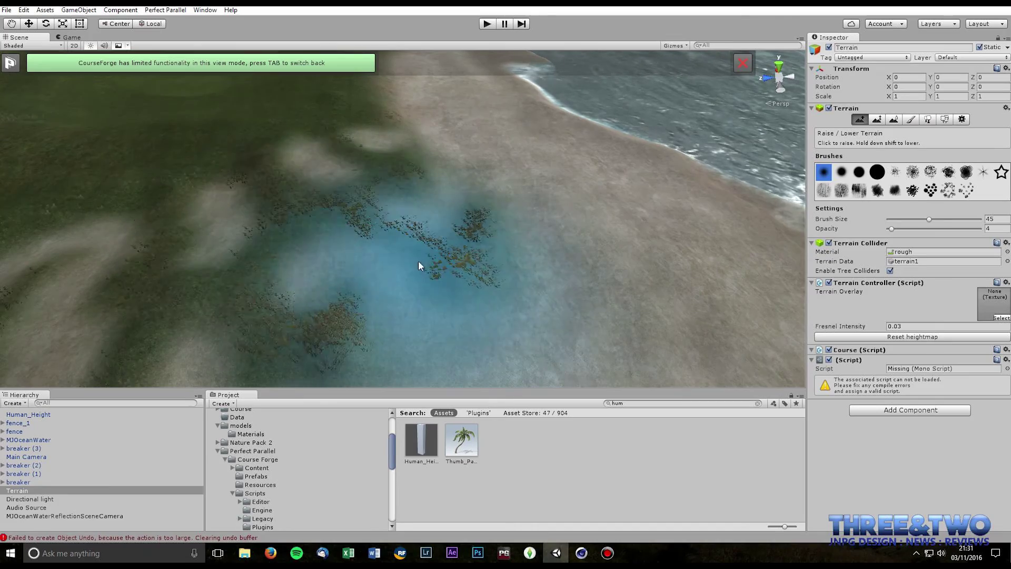
# Review the raised dunes from the tees, then the planted rough inland of the sand hollows.
pyautogui.scroll(-4, 391, 229)
pyautogui.moveTo(392, 229); pyautogui.dragTo(425, 188, button='right')
pyautogui.moveTo(396, 237)
pyautogui.mouseDown(button='middle')
pyautogui.moveTo(448, 151)
pyautogui.moveTo(420, 210)
pyautogui.moveTo(436, 173)
pyautogui.moveTo(454, 176)
pyautogui.mouseUp(button='middle')
pyautogui.moveTo(454, 176); pyautogui.dragTo(448, 110, button='right')
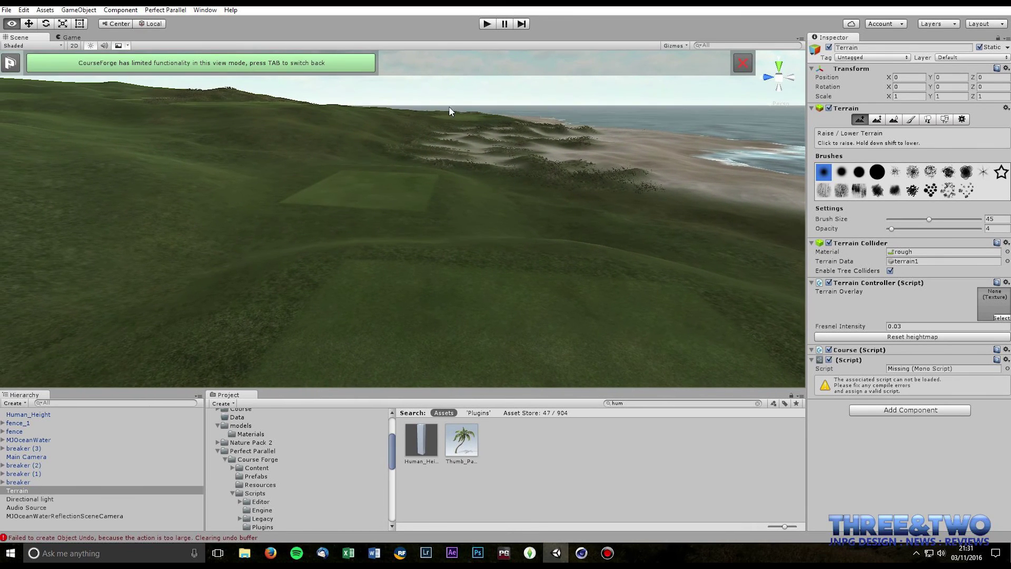
pyautogui.moveTo(477, 146); pyautogui.dragTo(469, 175, button='middle')
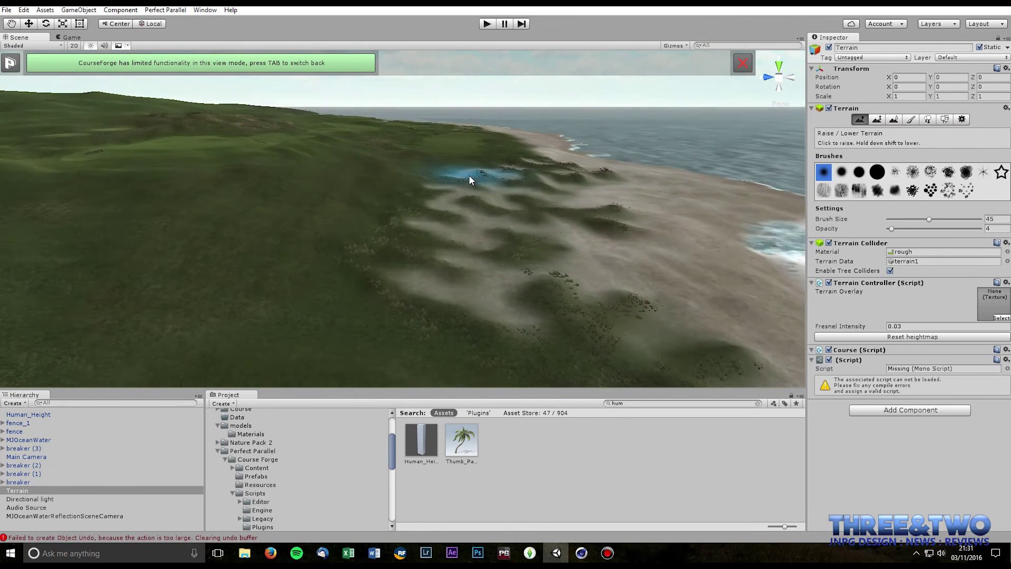
pyautogui.moveTo(469, 176); pyautogui.dragTo(383, 211, button='right')
pyautogui.moveTo(426, 209); pyautogui.dragTo(345, 290, button='middle')
pyautogui.scroll(-5, 430, 205)
pyautogui.scroll(4, 489, 228)
pyautogui.moveTo(539, 293); pyautogui.dragTo(388, 255, button='right')
pyautogui.moveTo(388, 255); pyautogui.dragTo(240, 159, button='middle')
pyautogui.moveTo(241, 159); pyautogui.dragTo(349, 224, button='right')
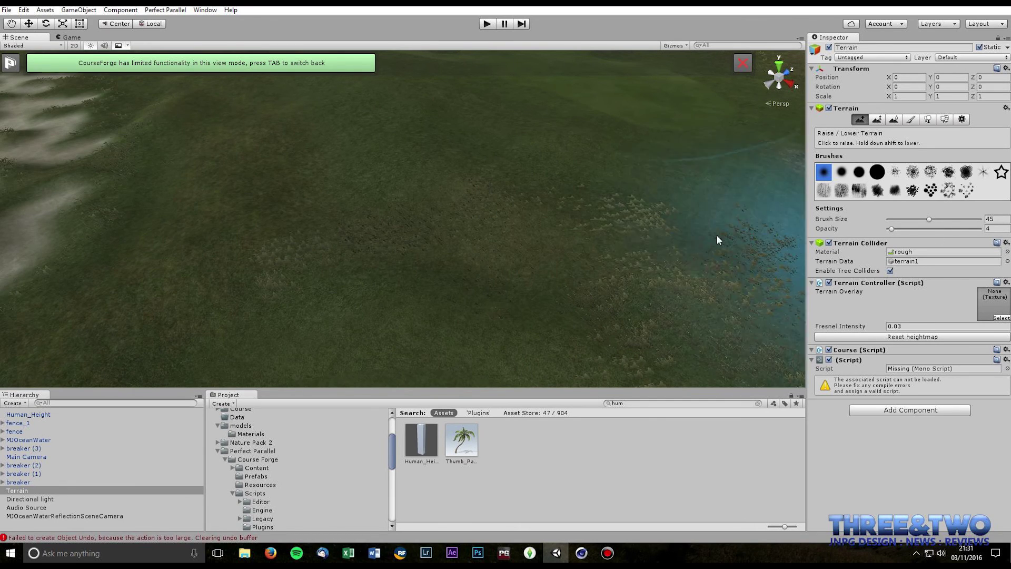
pyautogui.moveTo(492, 173)
pyautogui.mouseDown(button='right')
pyautogui.moveTo(409, 142)
pyautogui.moveTo(794, 170)
pyautogui.moveTo(677, 248)
pyautogui.moveTo(672, 288)
pyautogui.moveTo(755, 235)
pyautogui.moveTo(633, 151)
pyautogui.moveTo(729, 134)
pyautogui.moveTo(681, 120)
pyautogui.mouseUp(button='right')
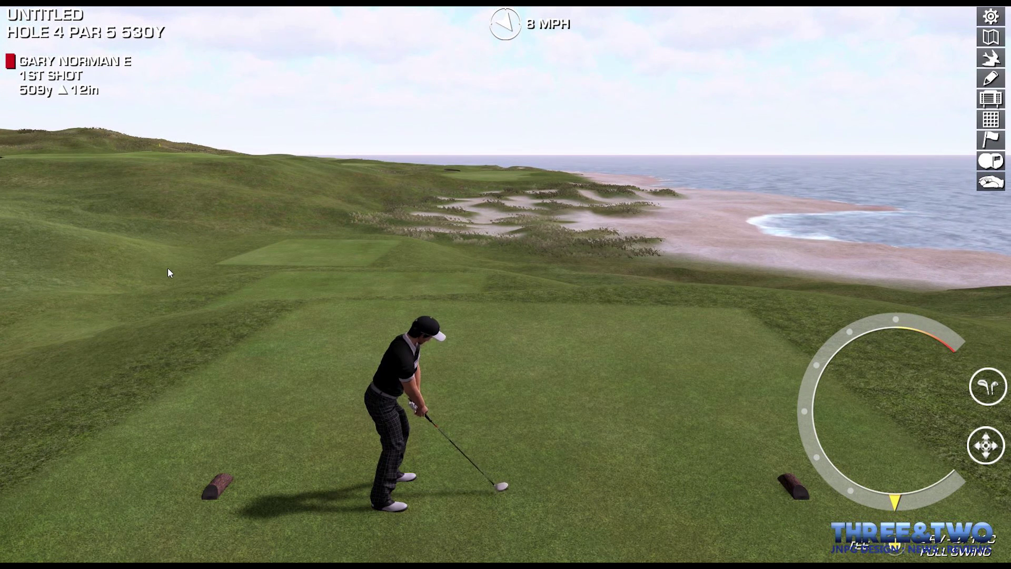
# Switch to the golf game, look around hole 4's tee with the free camera, and return to the golfer's view.
pyautogui.moveTo(168, 268); pyautogui.dragTo(383, 270, button='right')
pyautogui.press('w')
pyautogui.press('w')
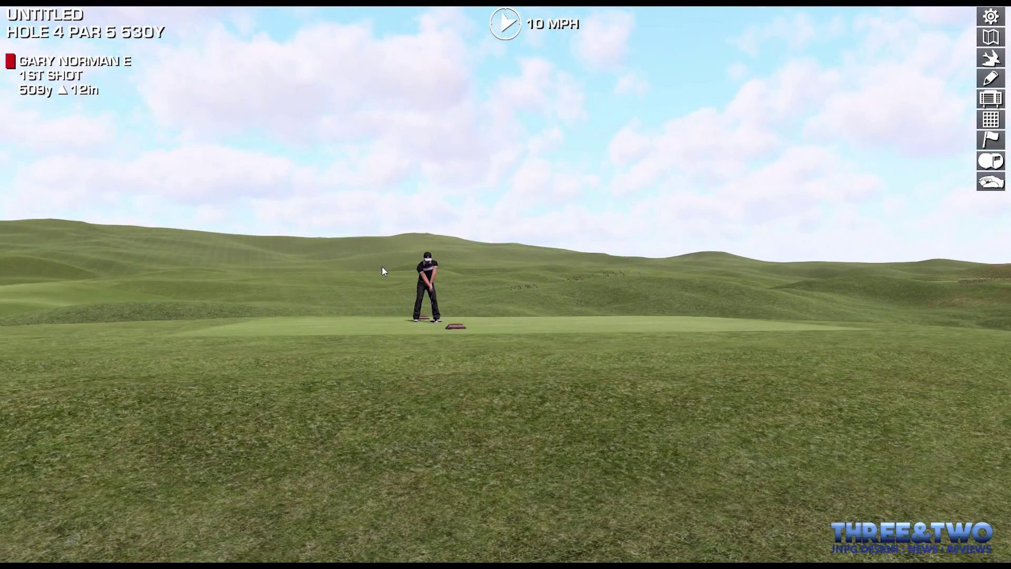
pyautogui.press('space')
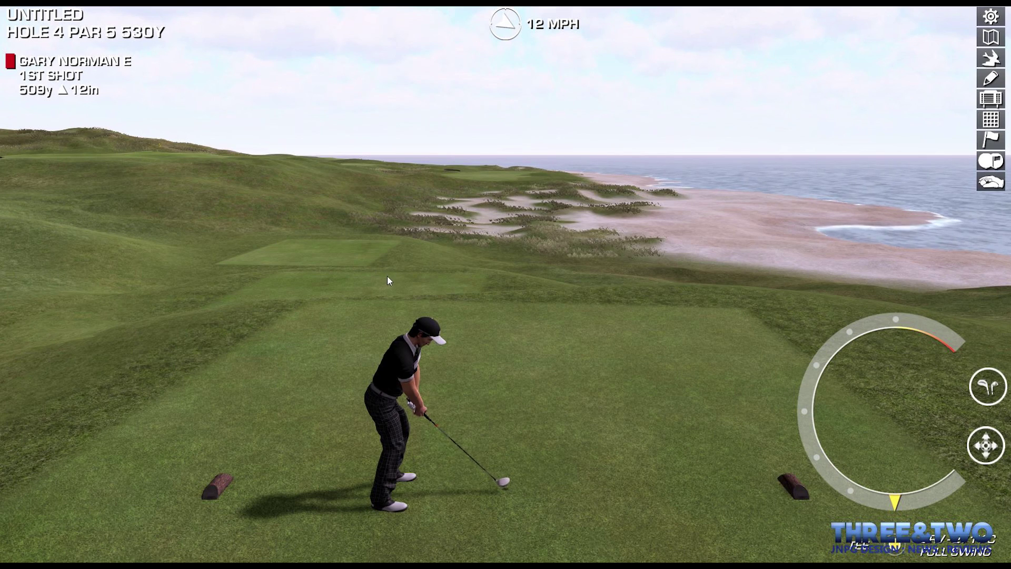